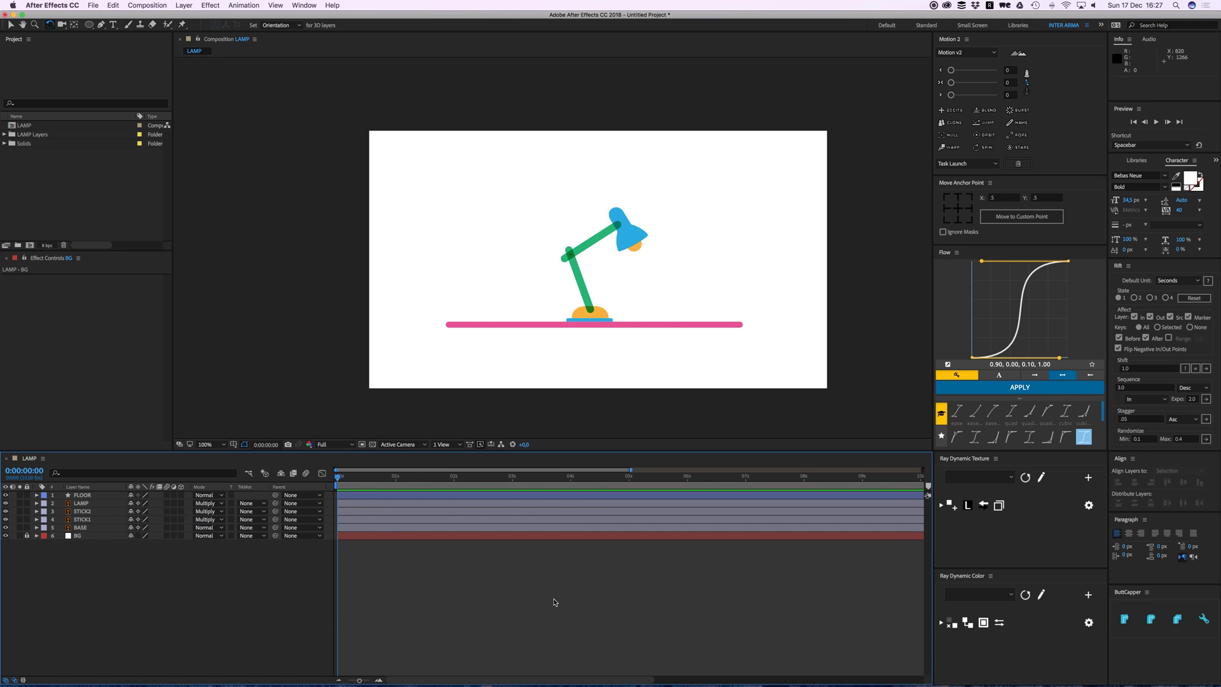
left_click_drag(489, 354, 474, 351)
key("v")
left_click(499, 559)
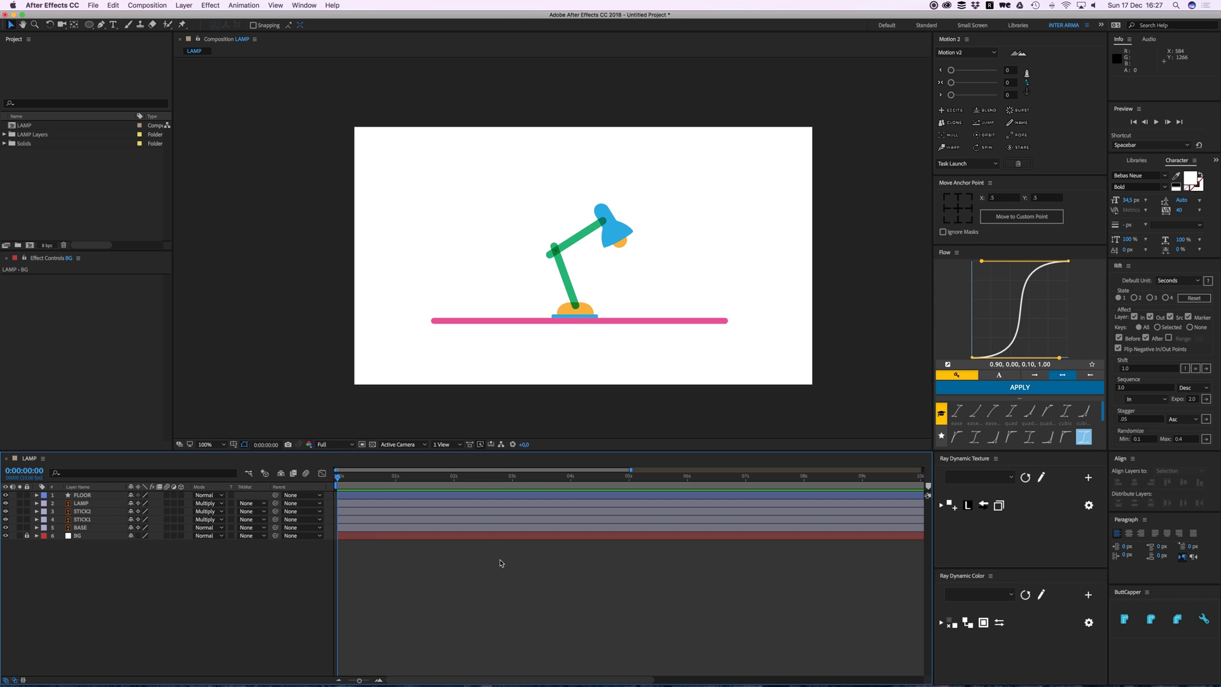
left_click_drag(540, 324, 518, 327)
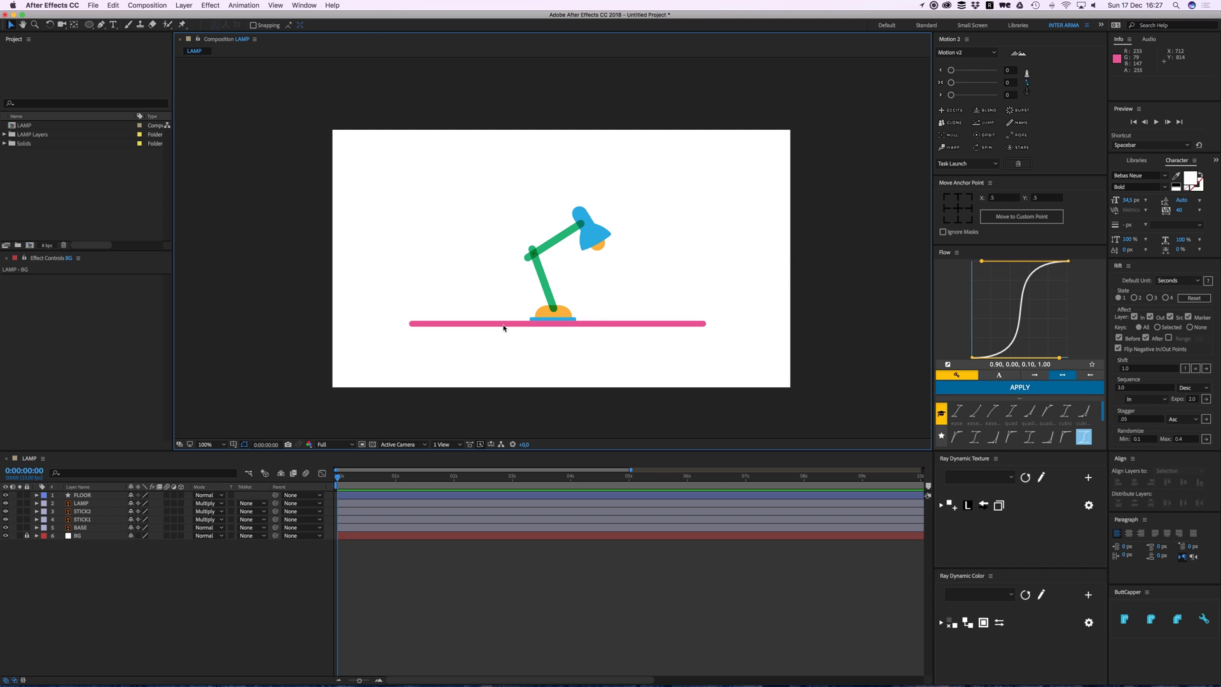
scroll(541, 280, "up", 2)
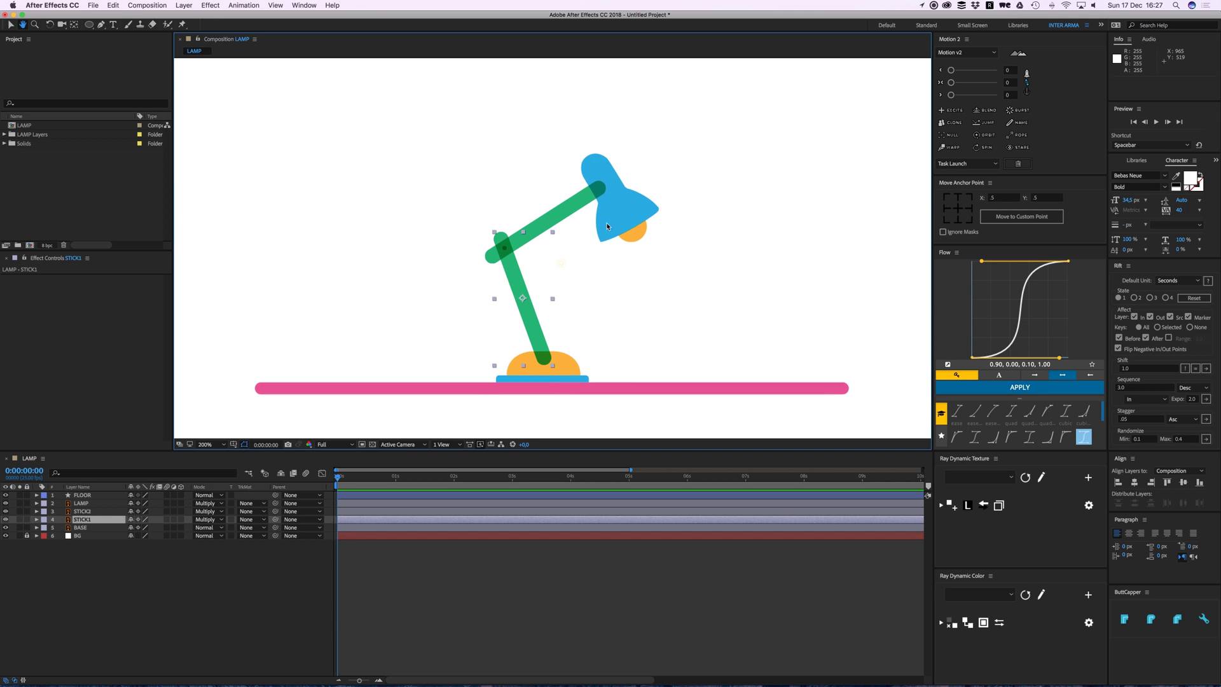
left_click(629, 217)
scroll(620, 375, "down", 2)
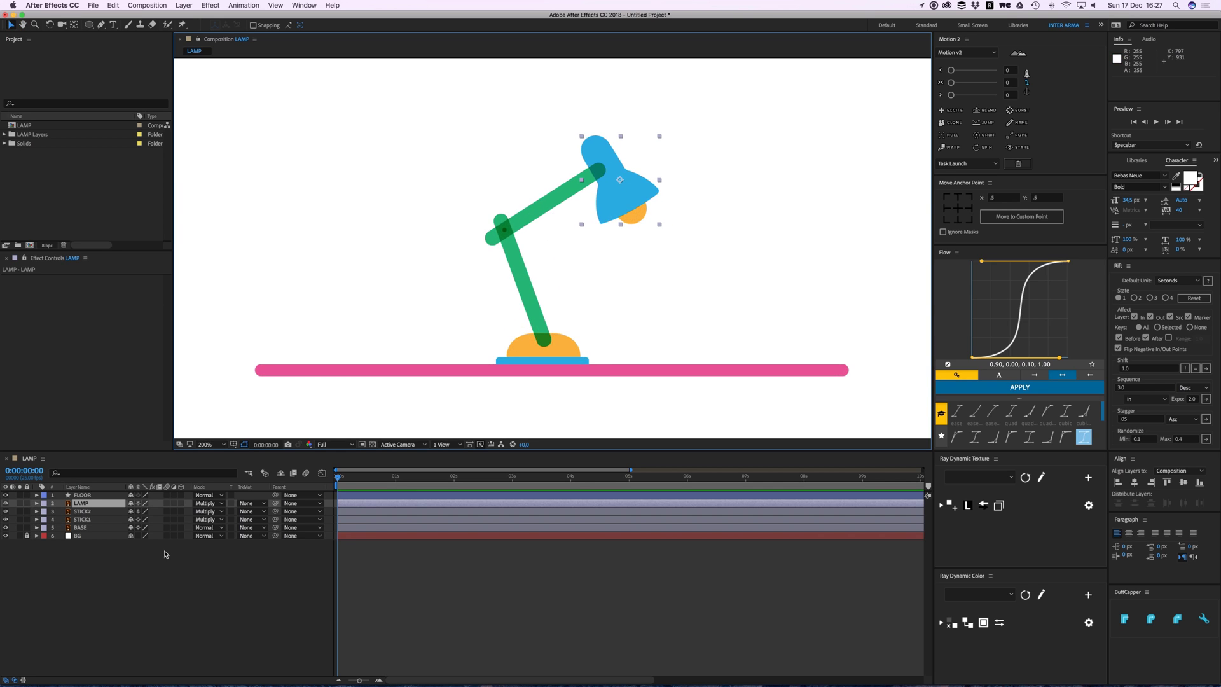
- Move the FLOOR layer between BASE and BG in the layer stack and lock it
left_click(85, 528)
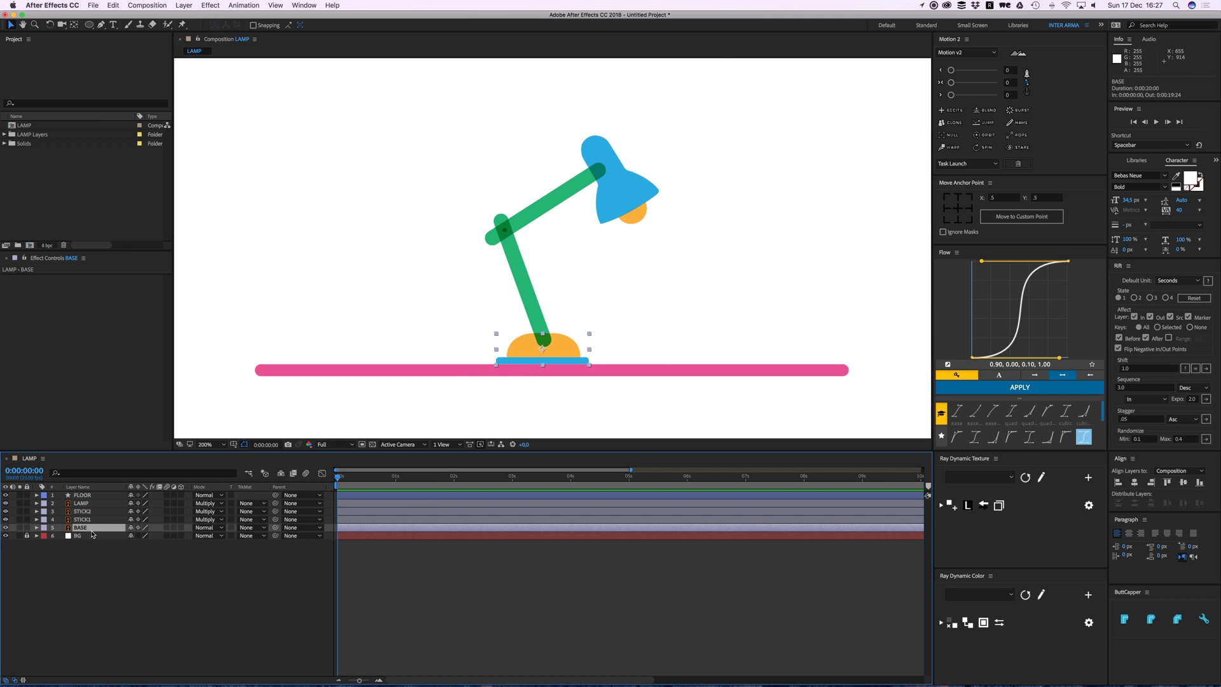
left_click_drag(88, 502, 100, 534)
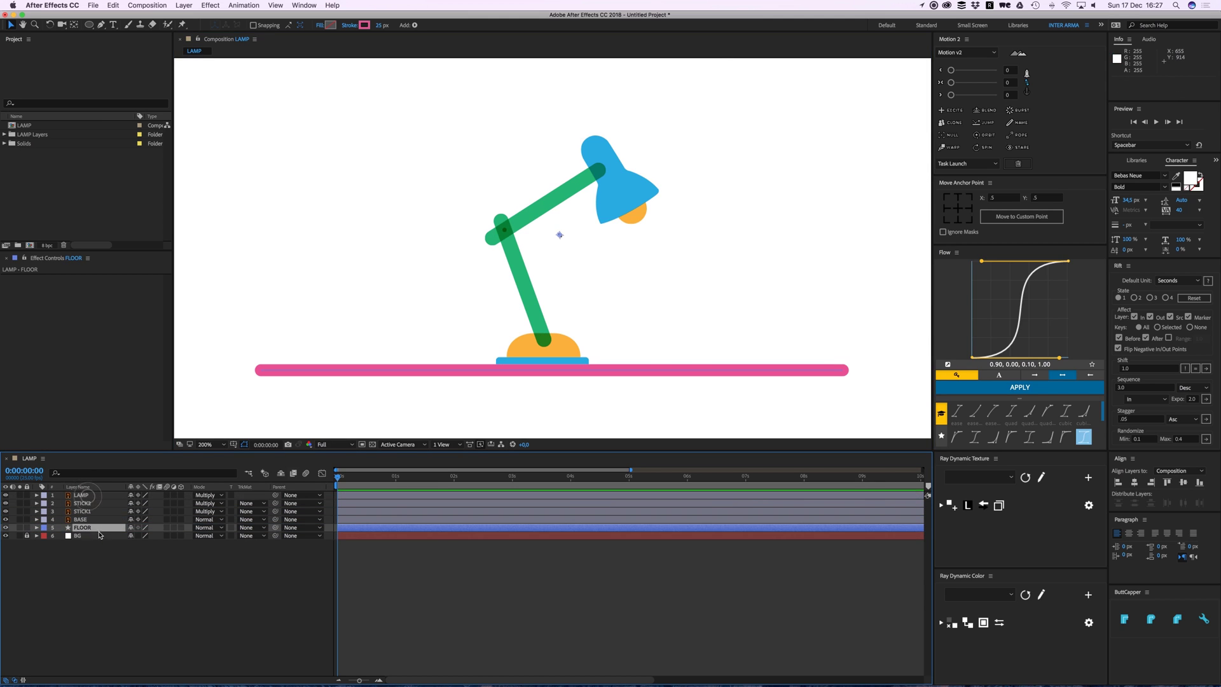
left_click(26, 527)
- Test-move the STICK1, STICK2 and LAMP layers one at a time in the composition, undoing each move
left_click(80, 519)
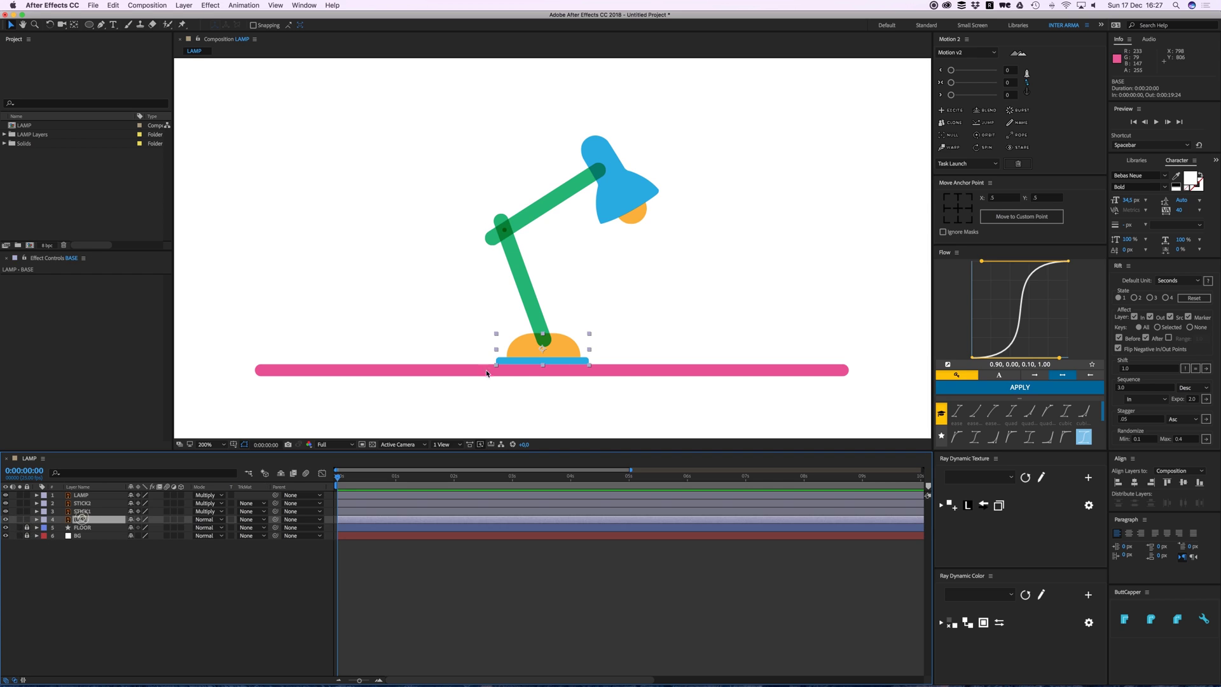
left_click_drag(453, 363, 491, 364)
left_click_drag(526, 262, 451, 262)
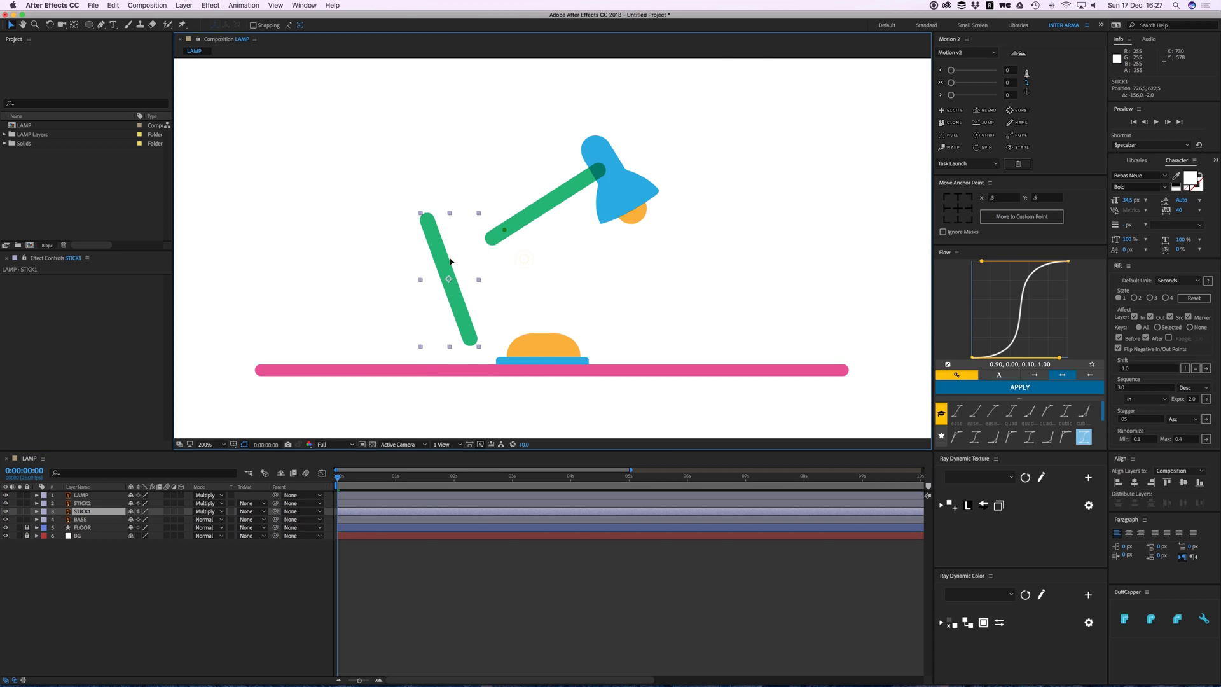
key("super+z")
left_click_drag(568, 189, 520, 155)
key("super+z")
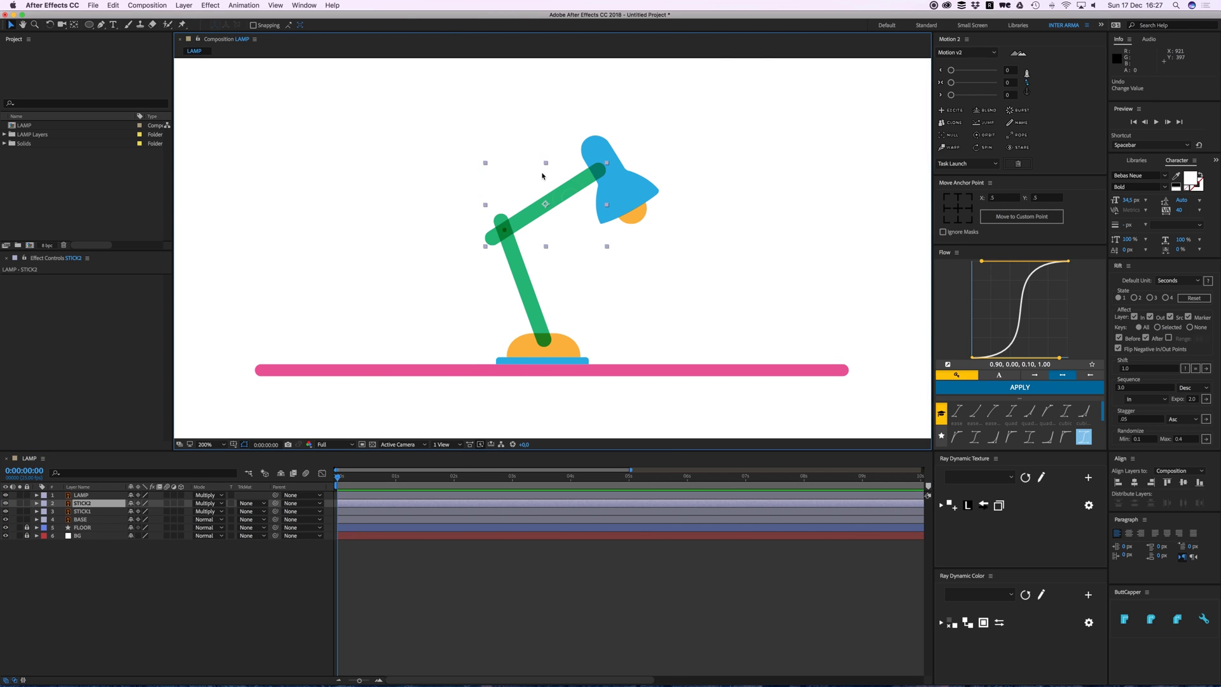
left_click_drag(637, 207, 678, 208)
key("super+z")
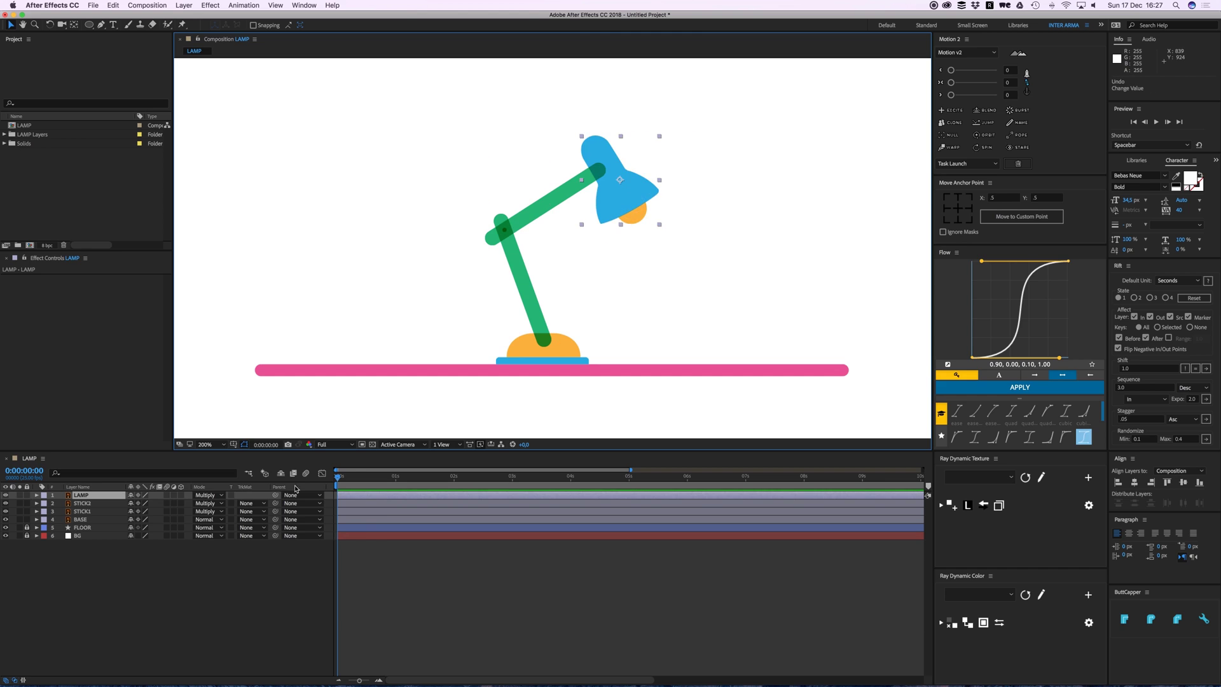
left_click(107, 572)
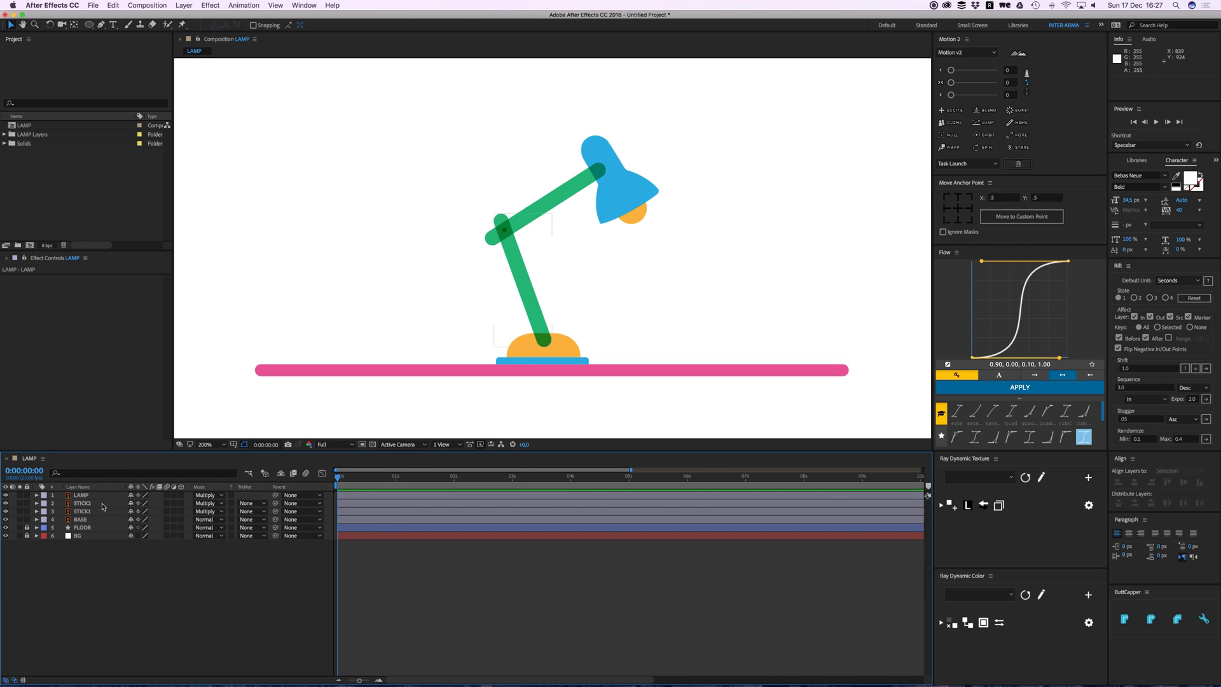
left_click(574, 364)
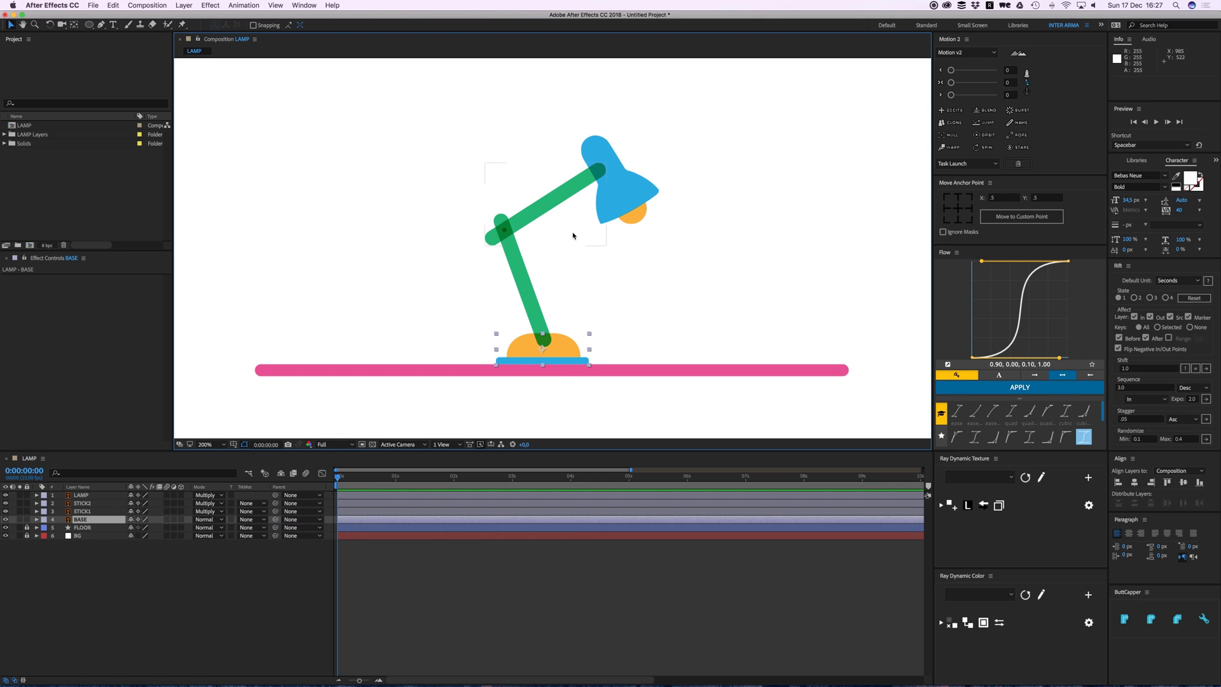
left_click(525, 287)
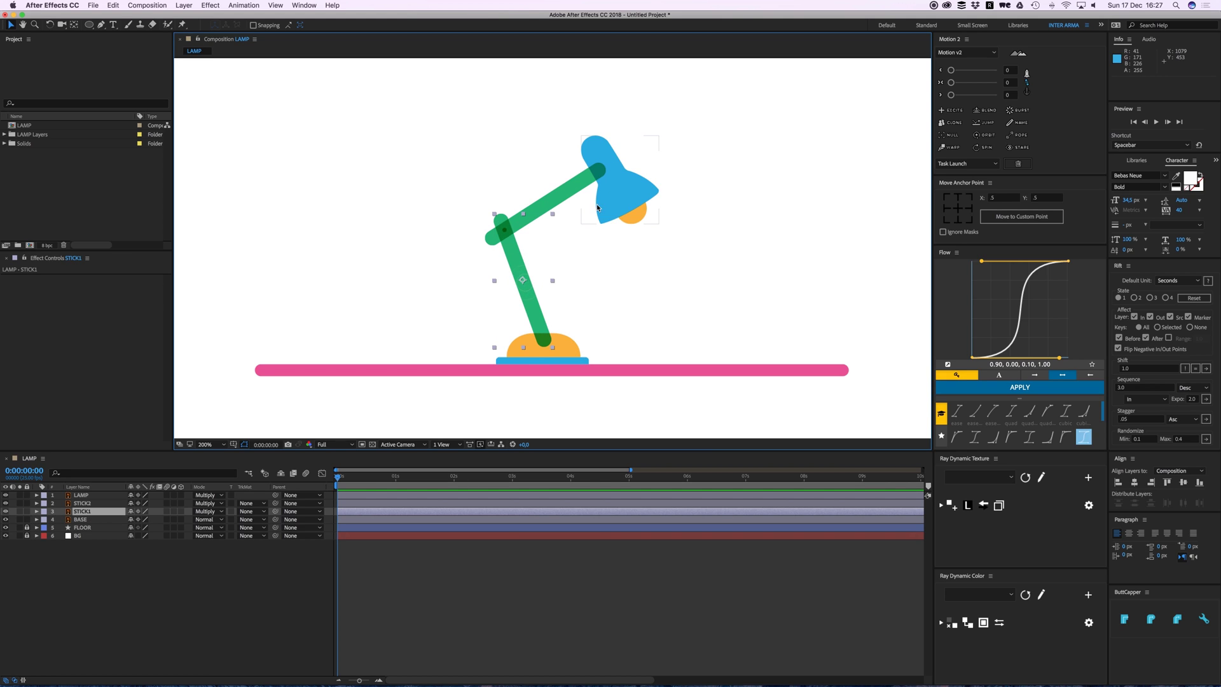
left_click(558, 200)
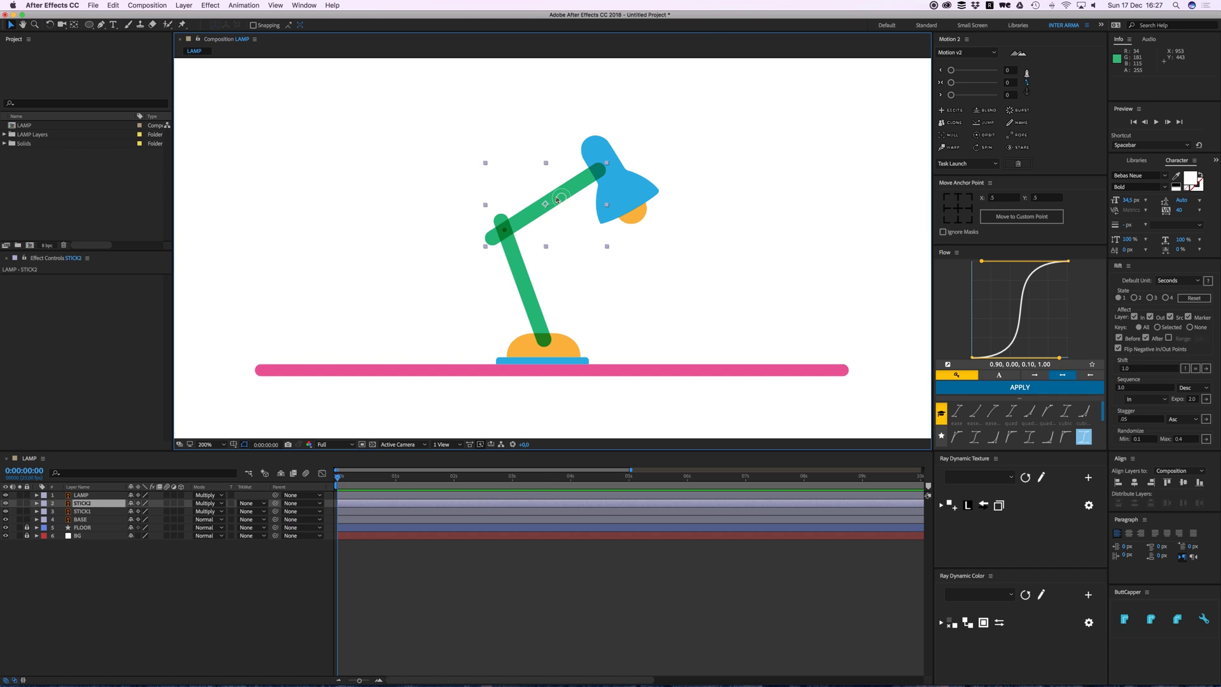
left_click(649, 203)
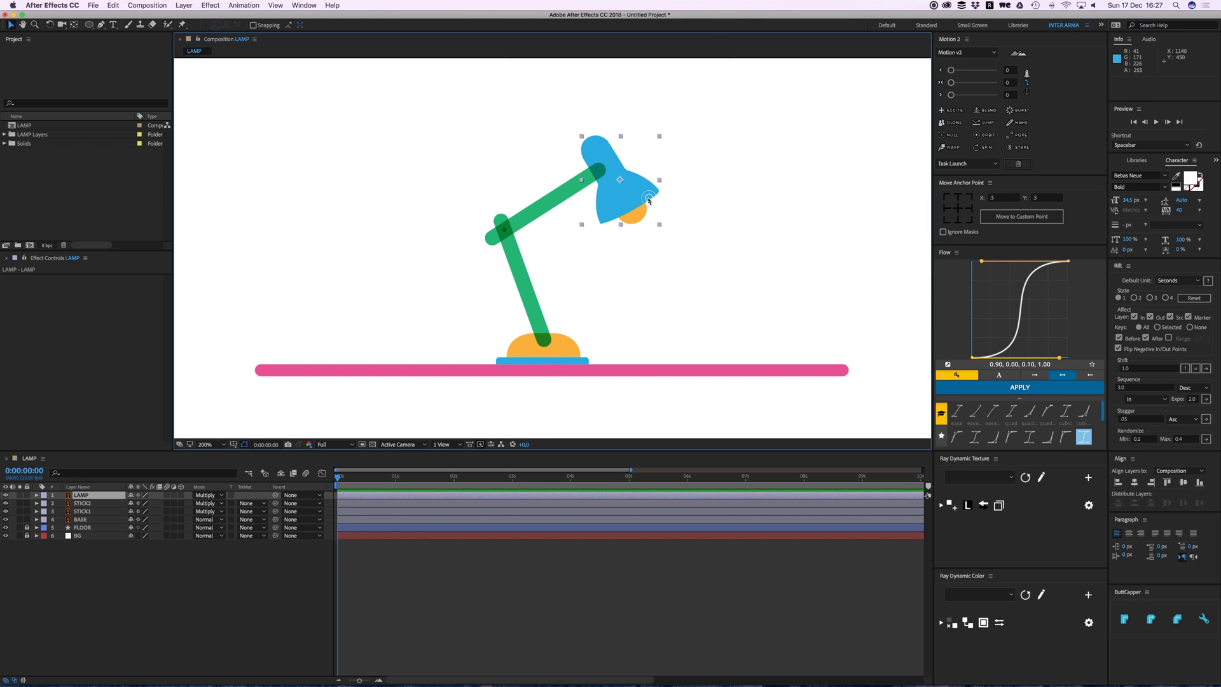
- Parent the STICK1 layer to BASE and check the assigned parent
left_click(528, 297)
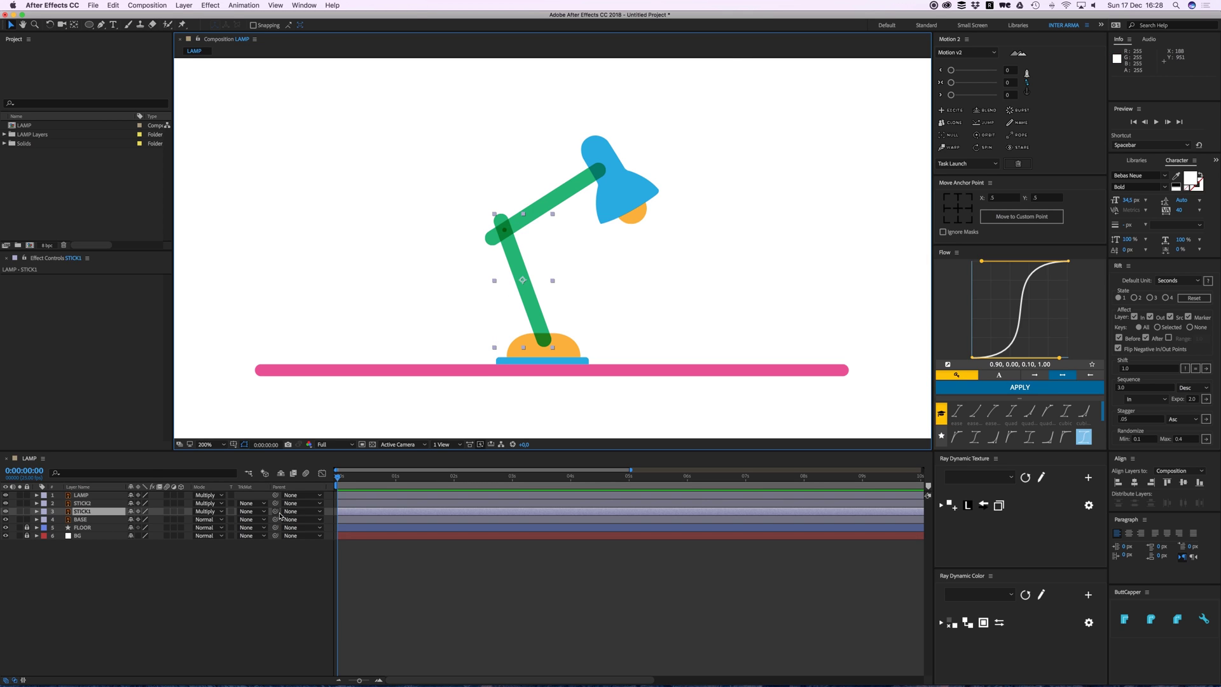
left_click_drag(276, 512, 88, 521)
left_click(299, 511)
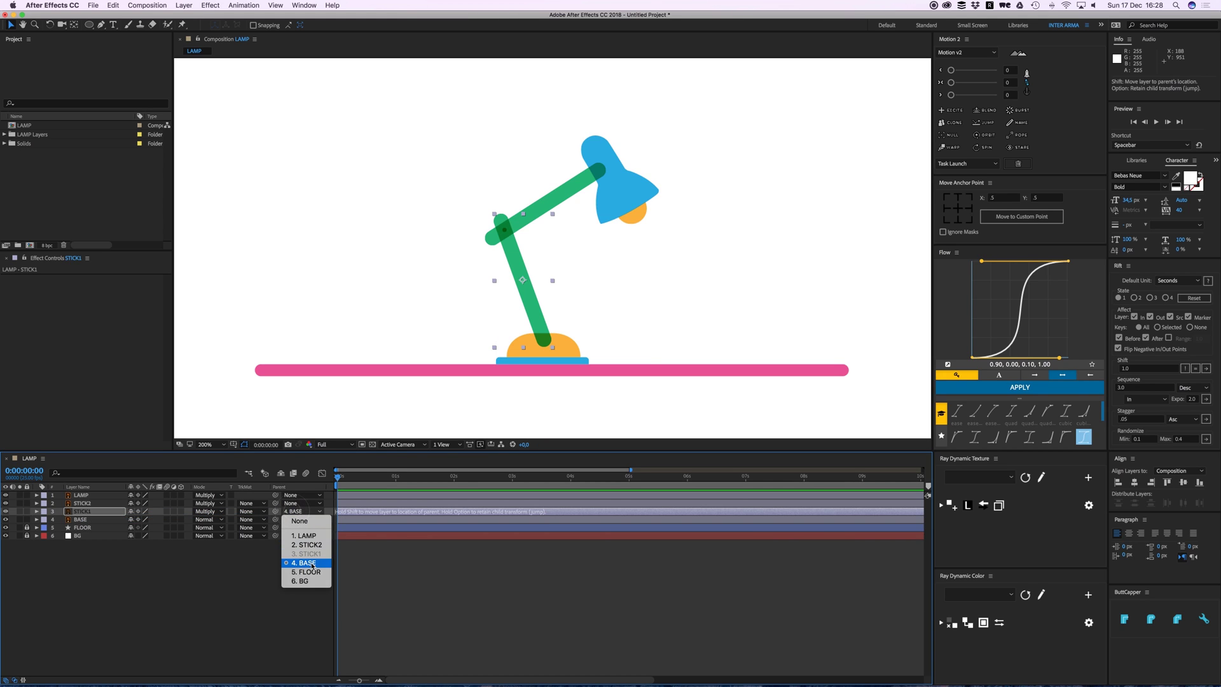
left_click(426, 576)
- Test the STICK1 parenting by moving BASE horizontally along the floor, and undo the move
left_click(575, 358)
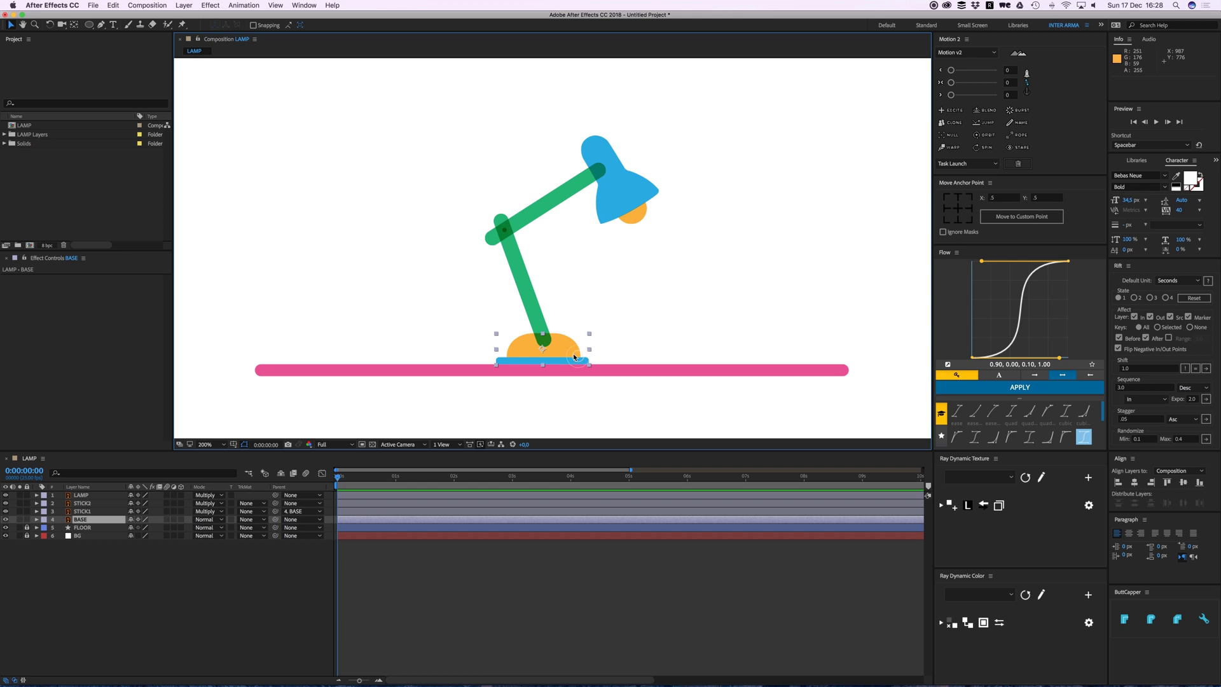
left_click_drag(574, 358, 500, 358)
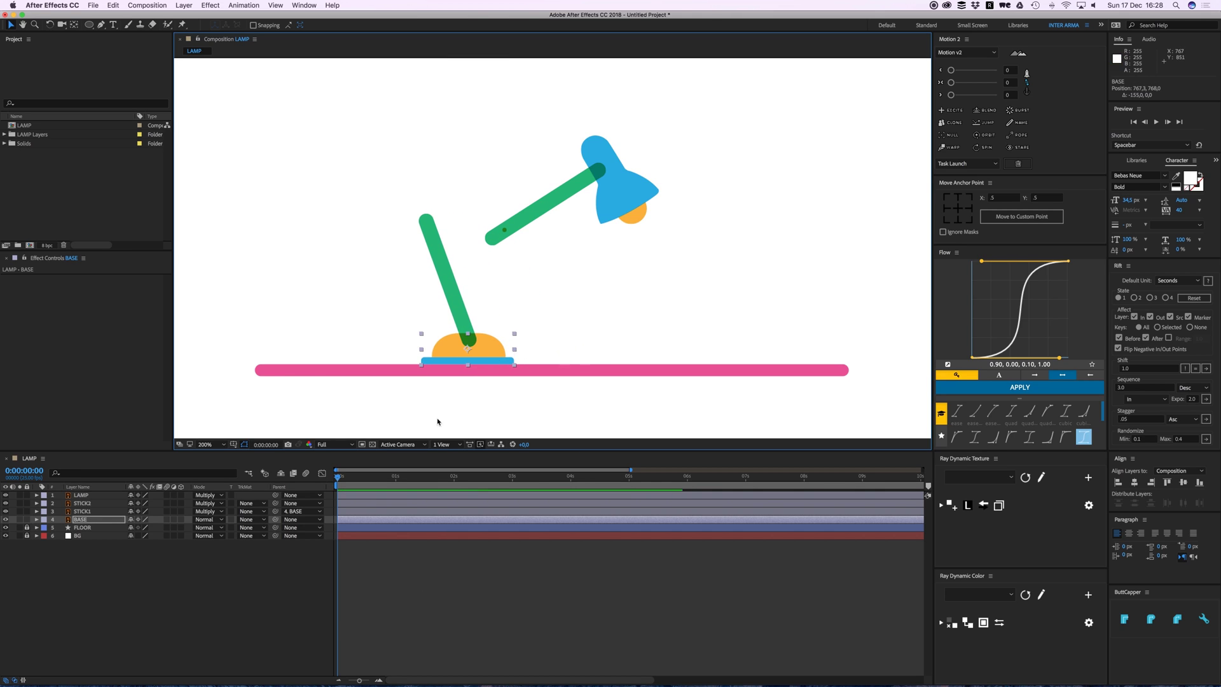
key("super+z")
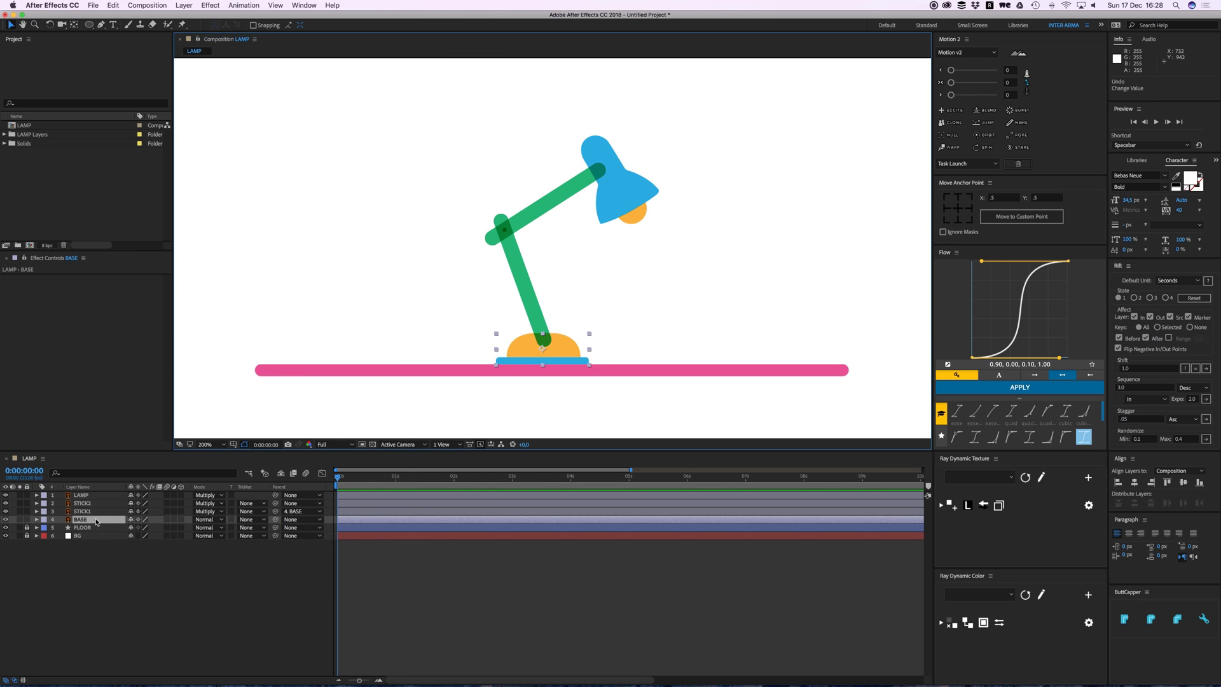
- Parent the STICK2 layer to STICK1 and the LAMP layer to STICK2
left_click(88, 504)
left_click_drag(274, 503, 95, 512)
left_click(95, 495)
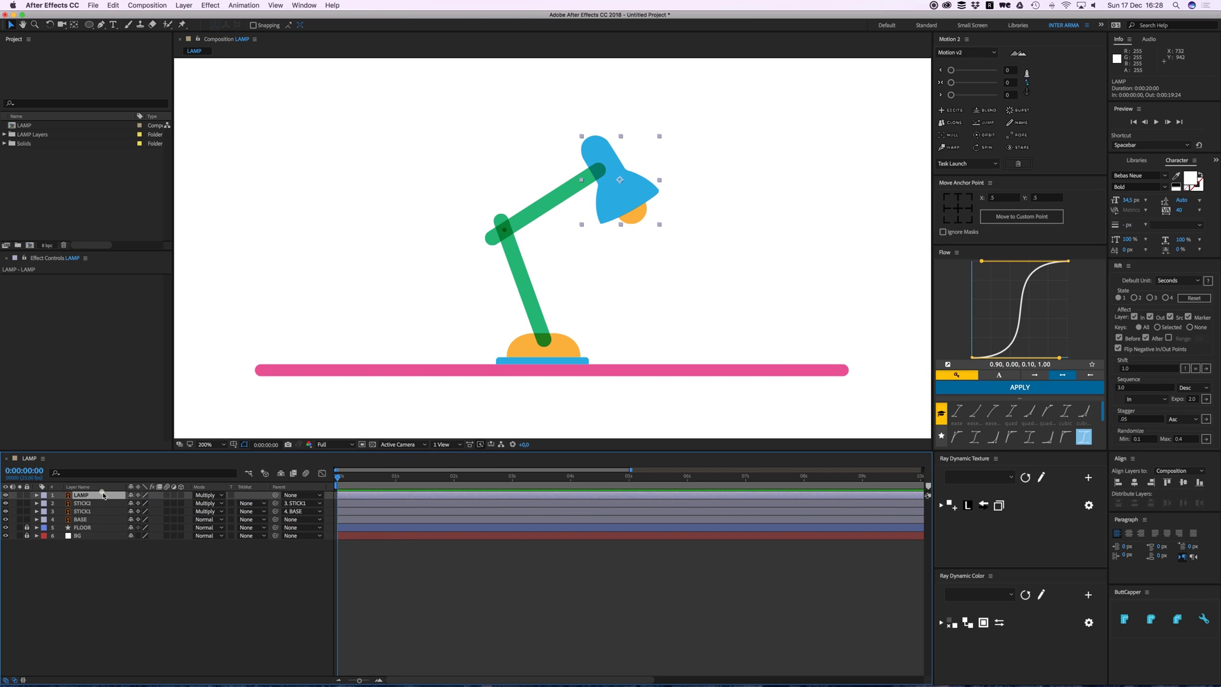
left_click_drag(276, 495, 110, 507)
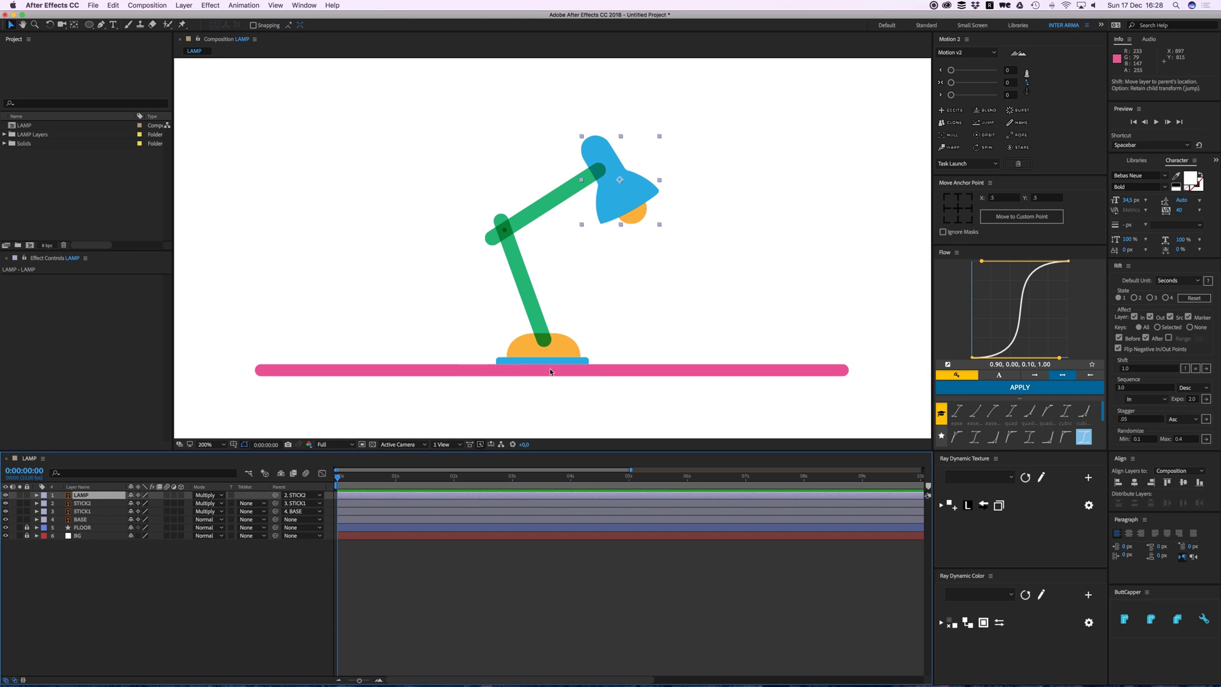
- Test the parenting chain by moving BASE, STICK1 and STICK2 in turn, undoing each move
left_click_drag(572, 357, 509, 356)
key("super+z")
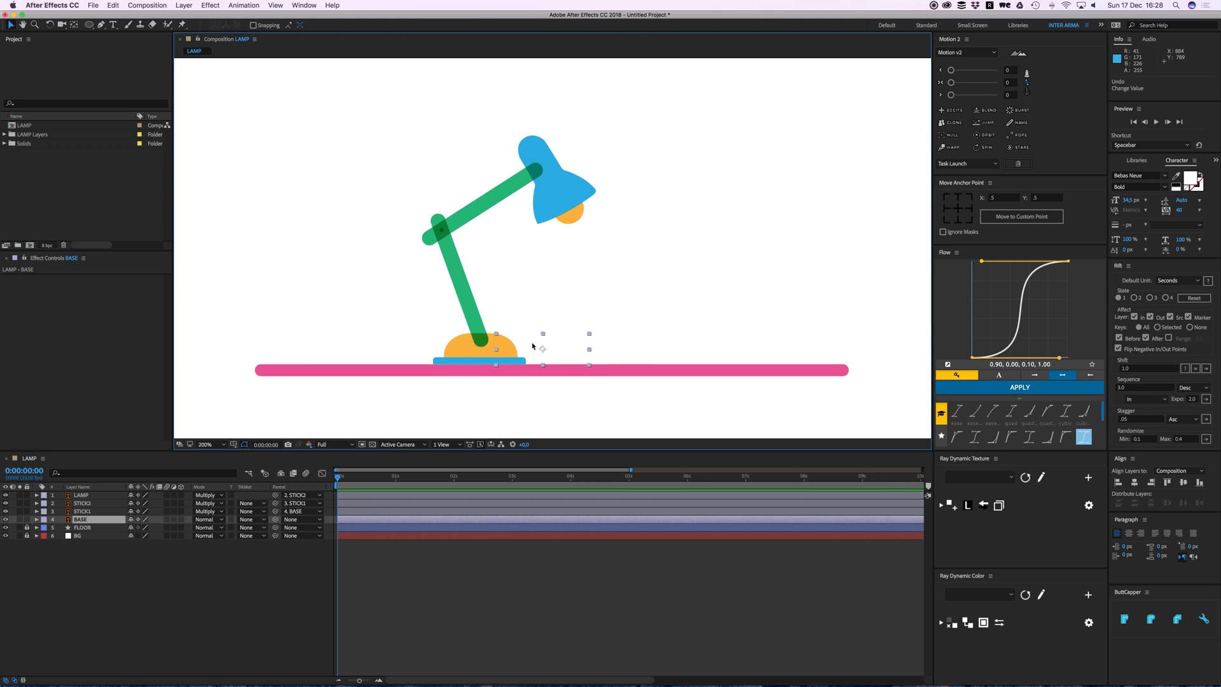
left_click_drag(525, 273, 470, 274)
key("super+z")
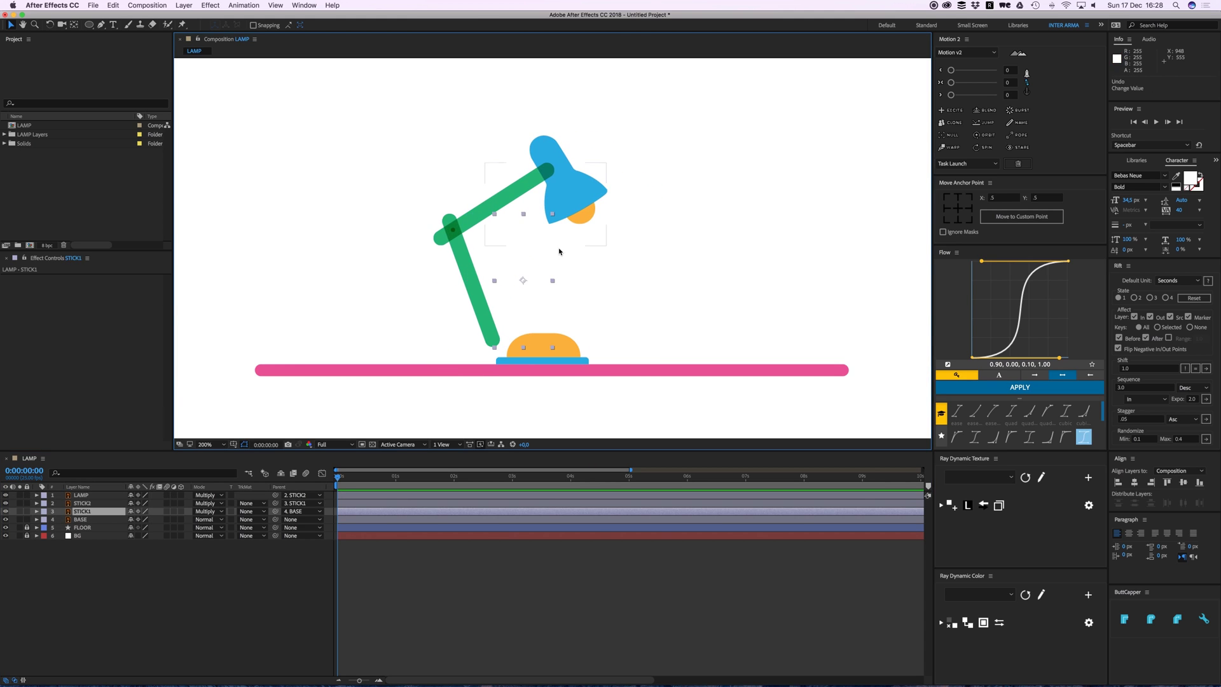
left_click_drag(557, 195, 557, 159)
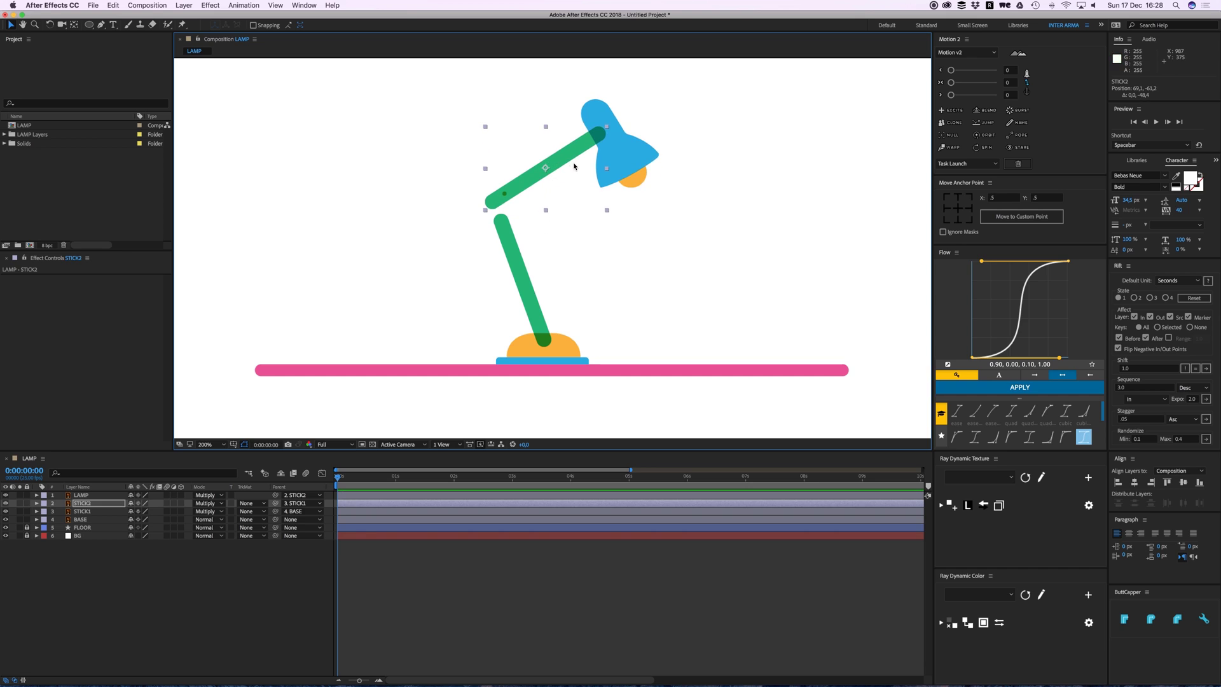
key("super+z")
left_click(523, 587)
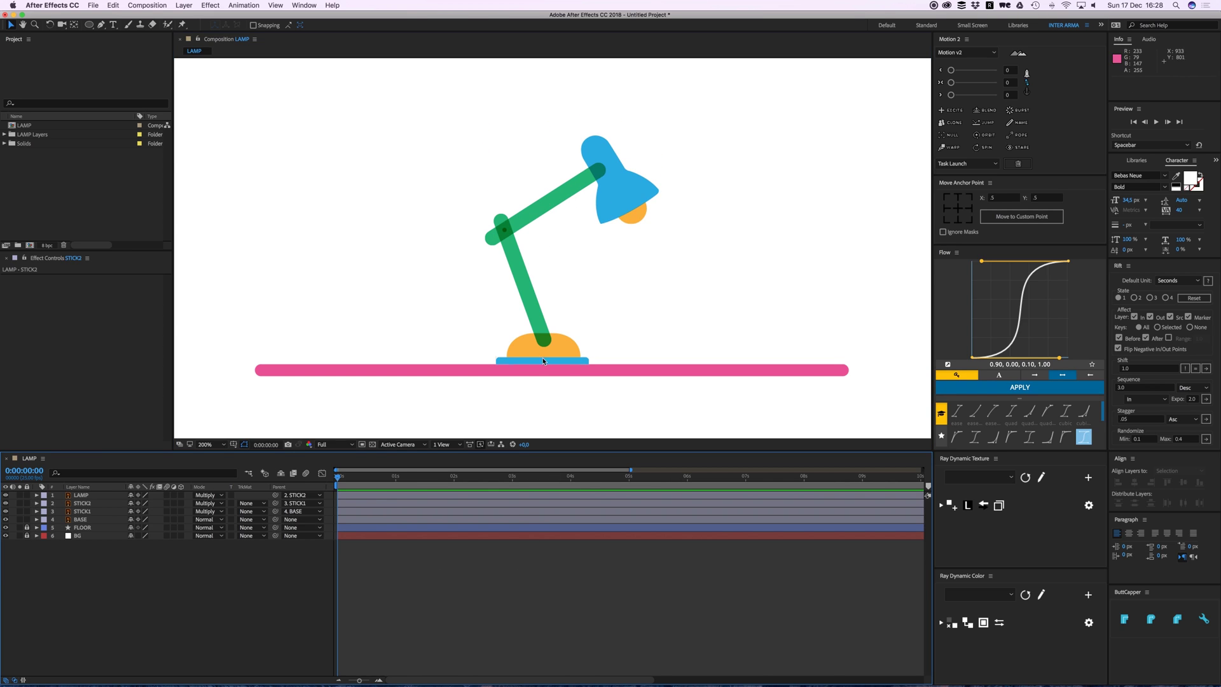
- Try rotating STICK1 by about -26° around its central anchor point, and undo the rotation
scroll(551, 320, "up", 2)
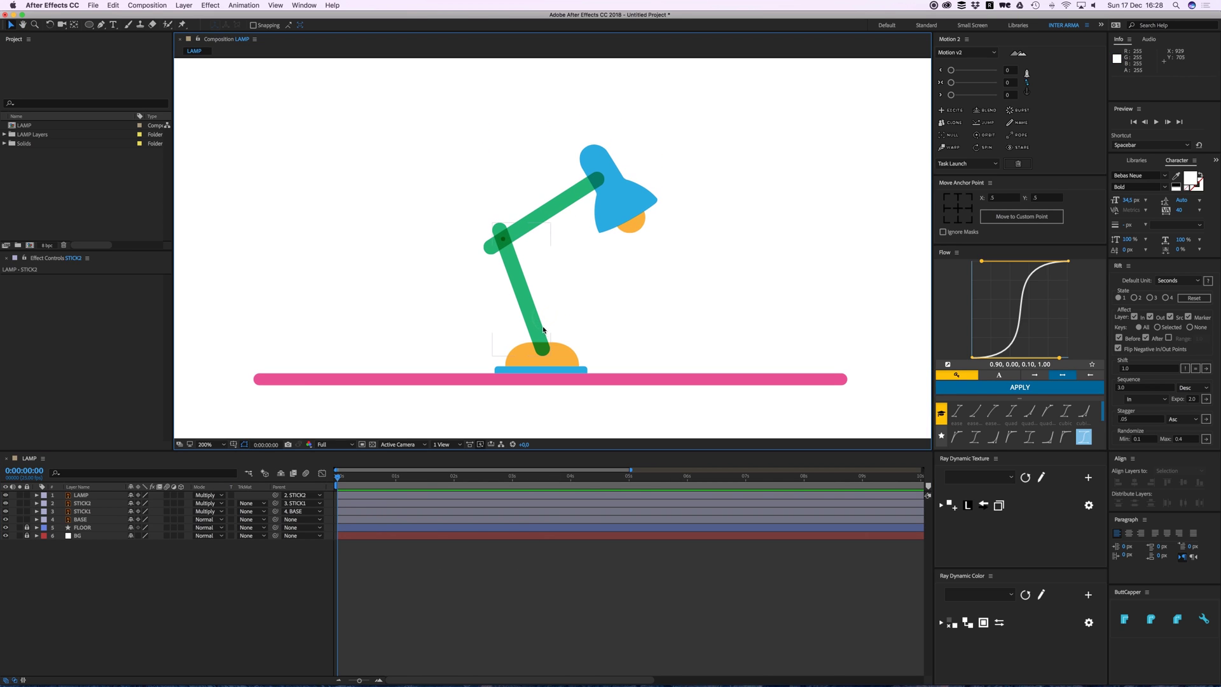
left_click(533, 314)
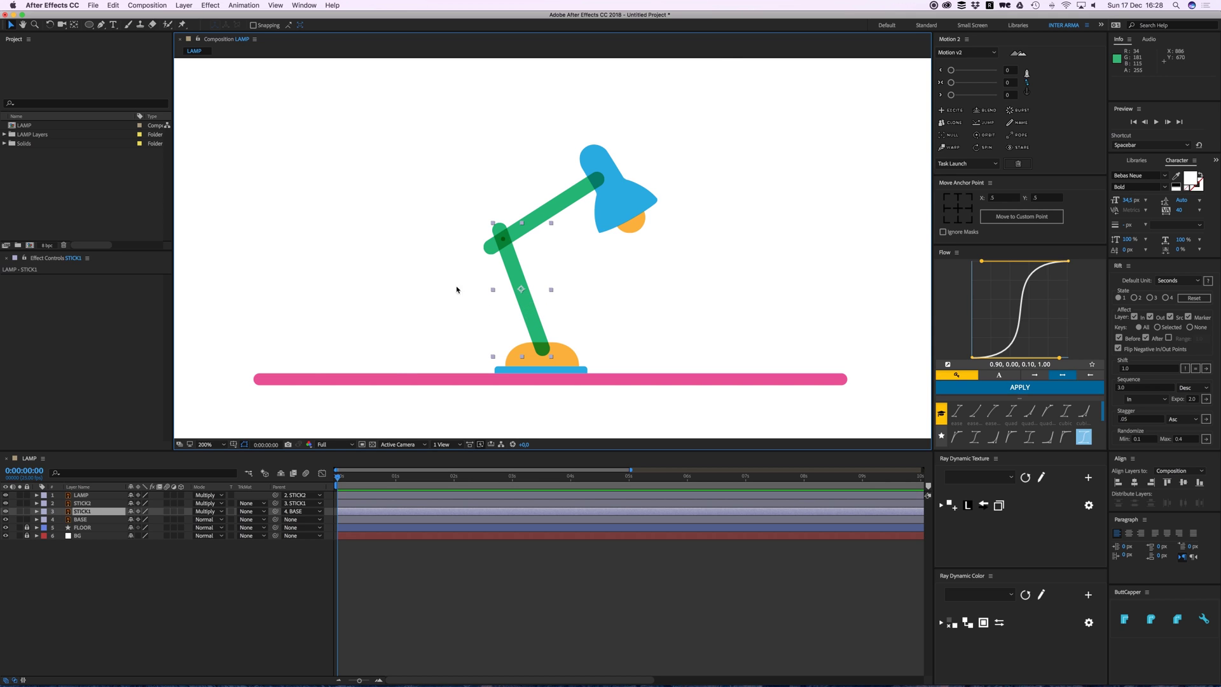
key("period")
key("space")
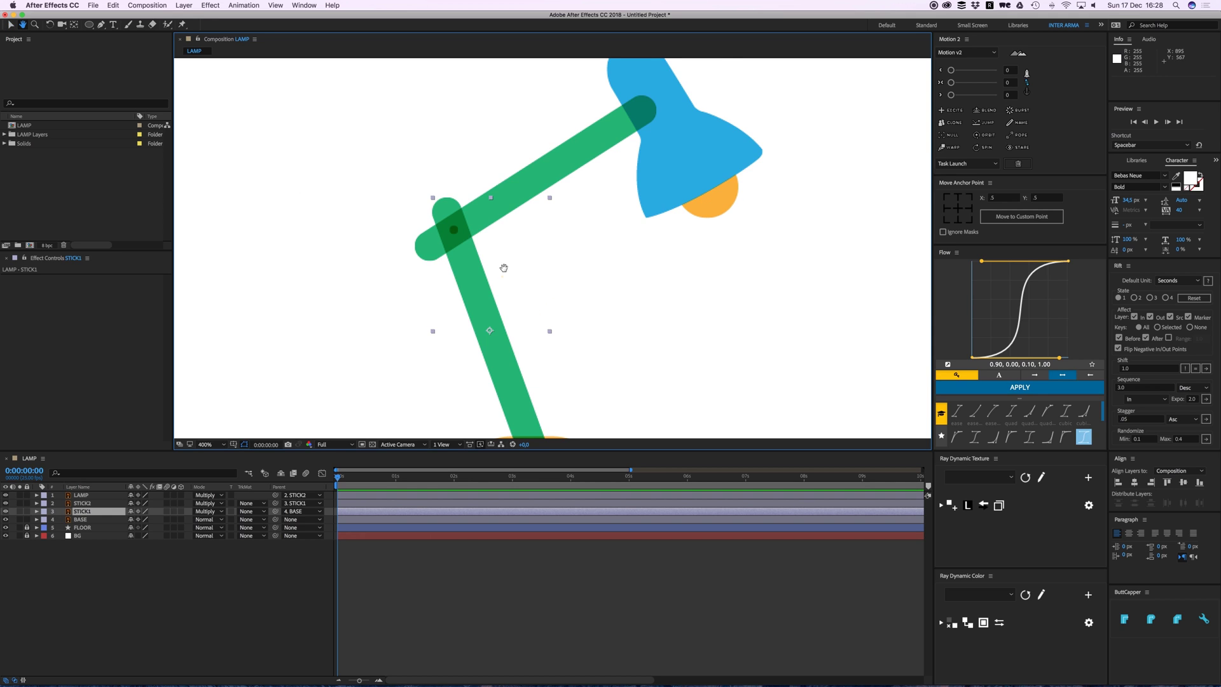
scroll(499, 263, "down", 5)
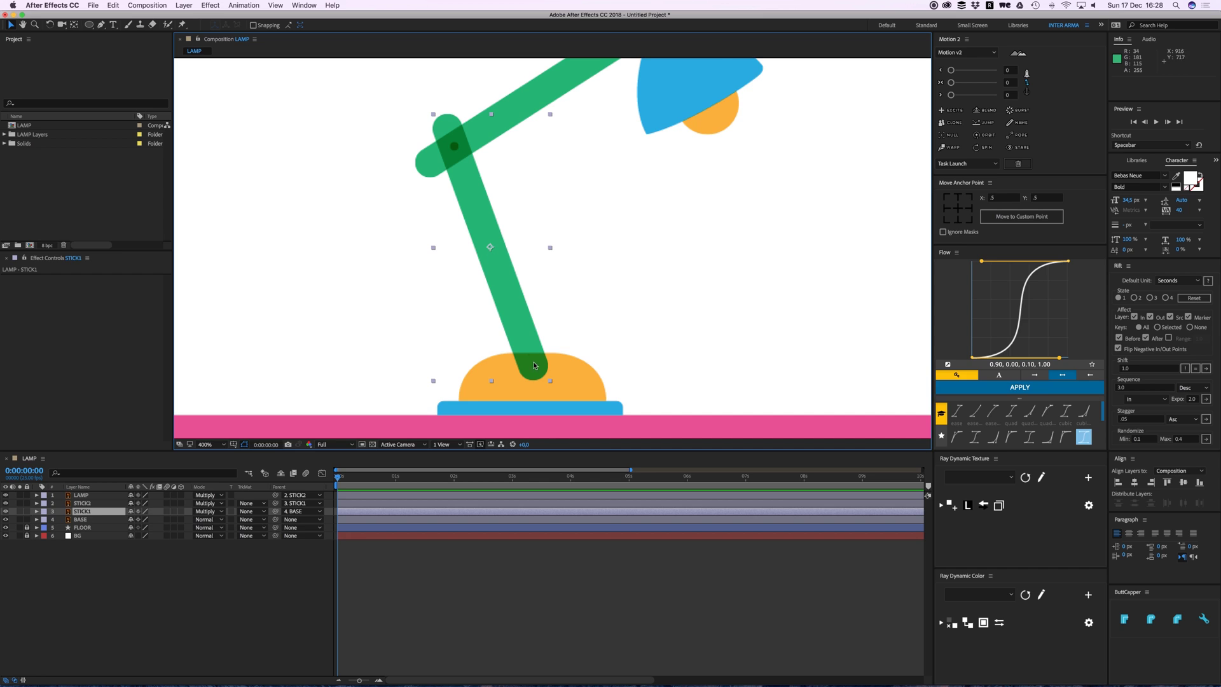
key("w")
left_click_drag(533, 327, 563, 343)
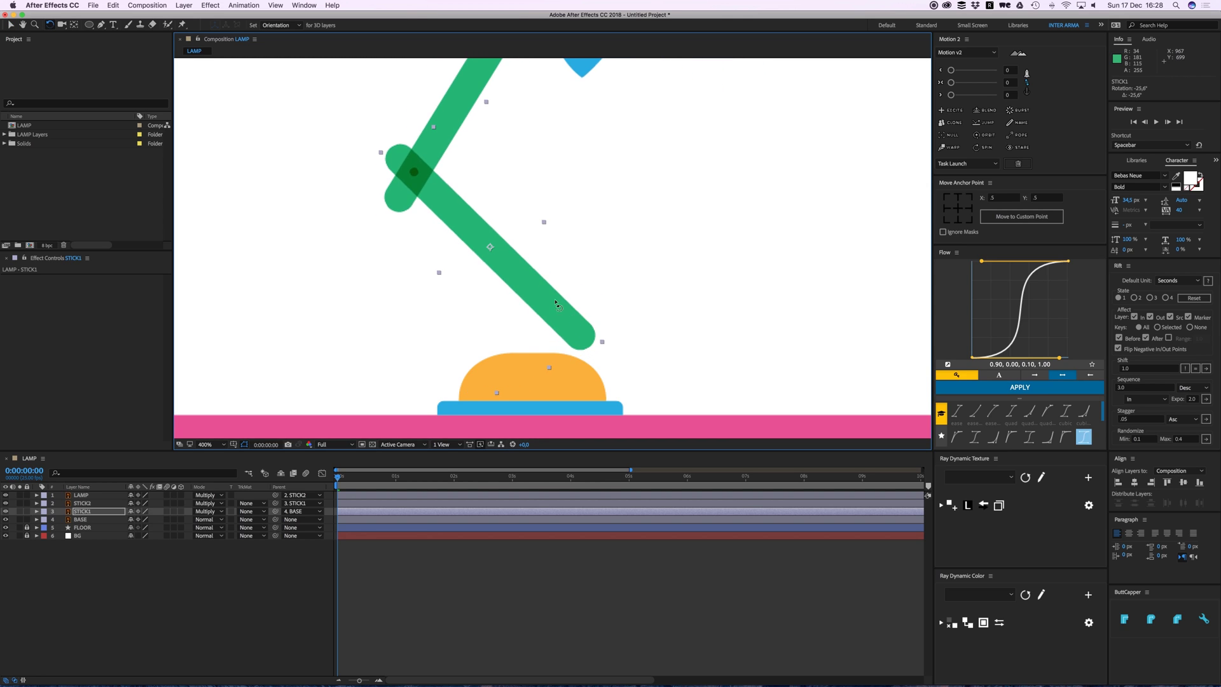
key("super+z")
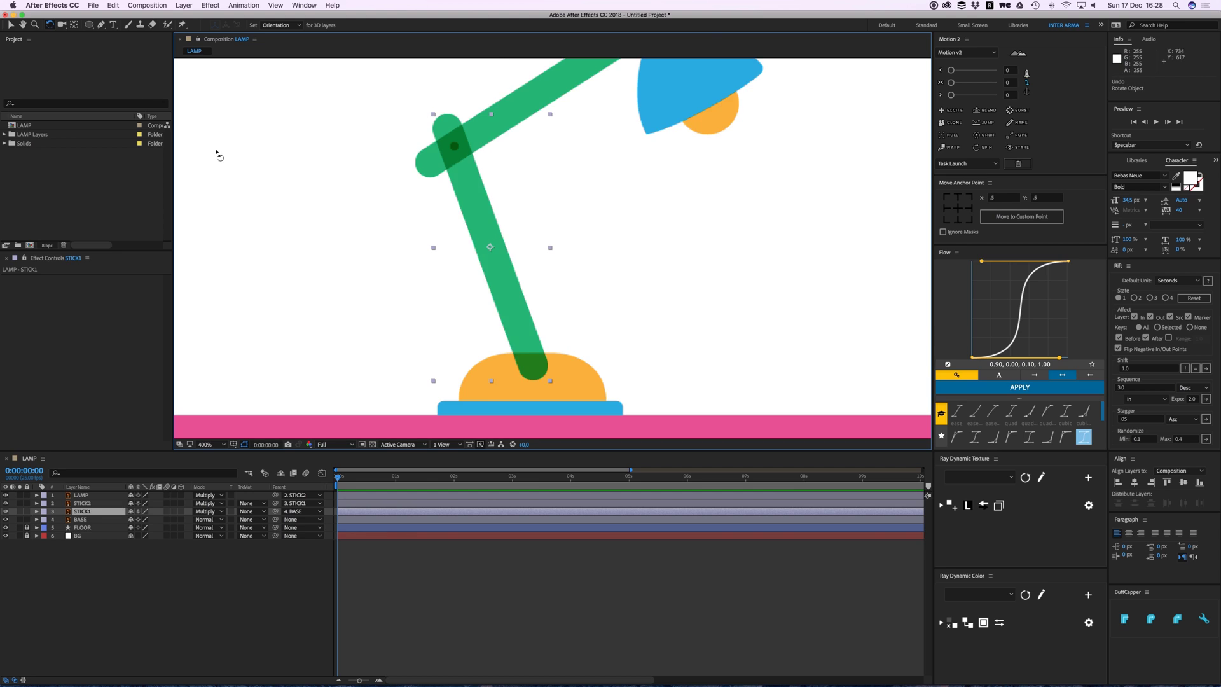
- Move STICK1's anchor point to the joint at its lower end, where it overlaps the base
left_click(74, 26)
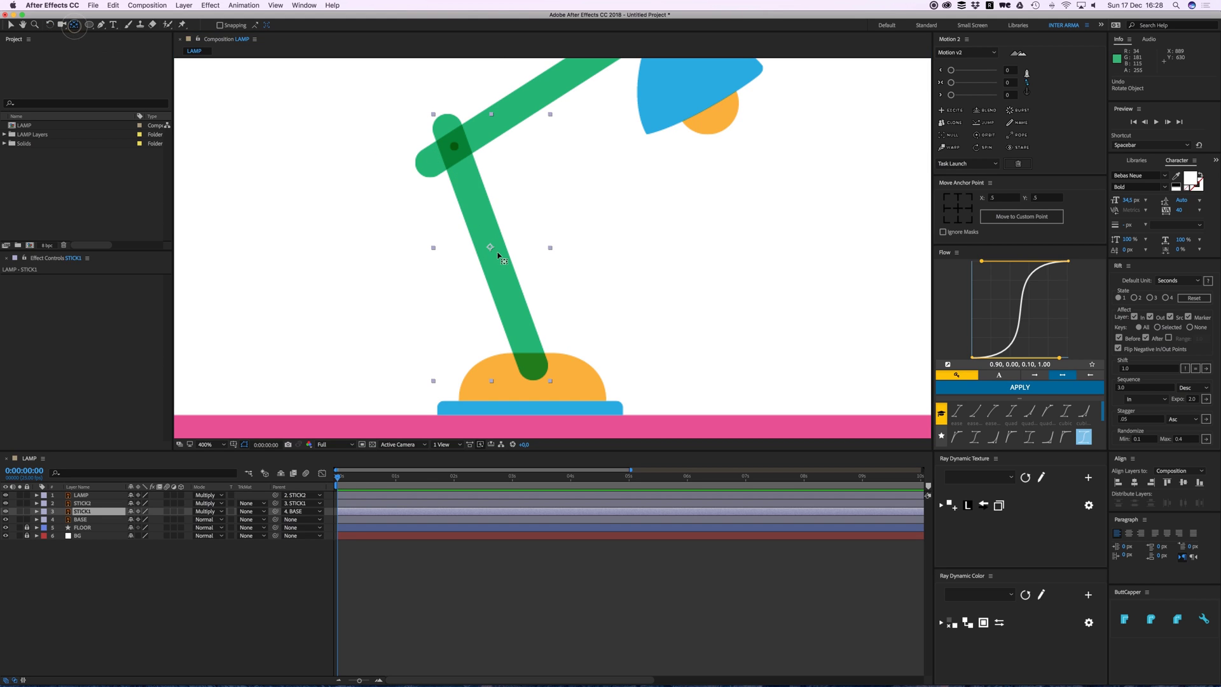
left_click_drag(494, 257, 533, 367)
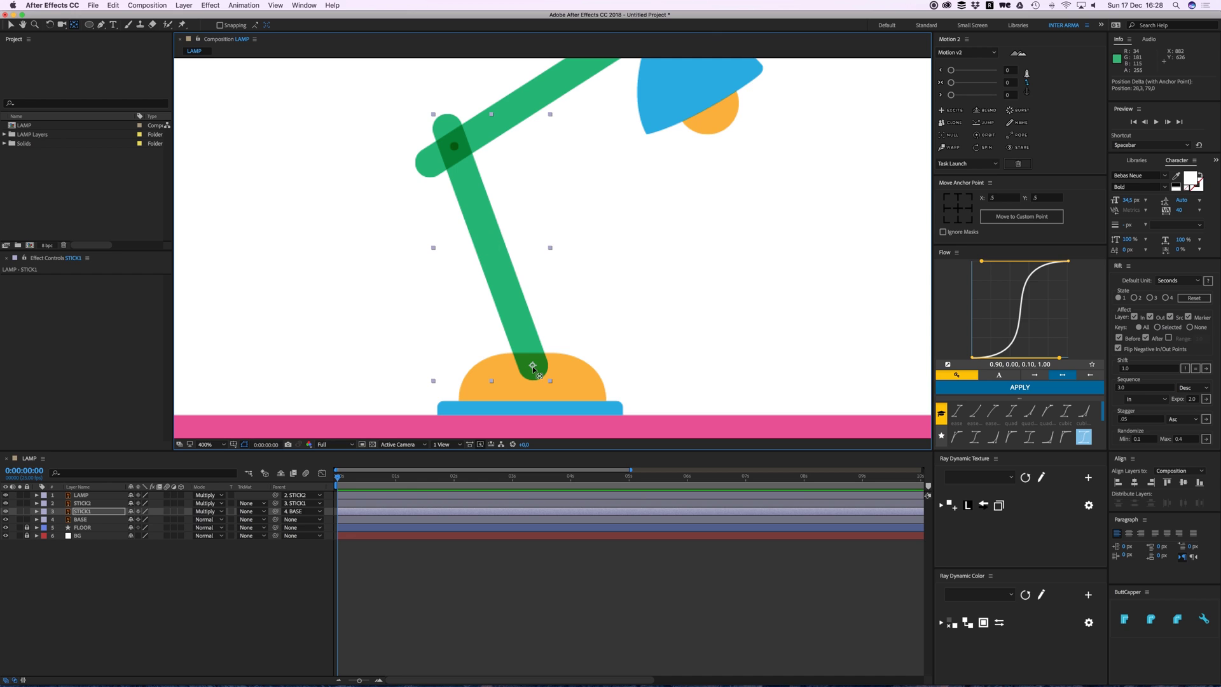
- Move STICK2's anchor point to its lower joint, where it overlaps STICK1
scroll(539, 204, "up", 3)
left_click(536, 174)
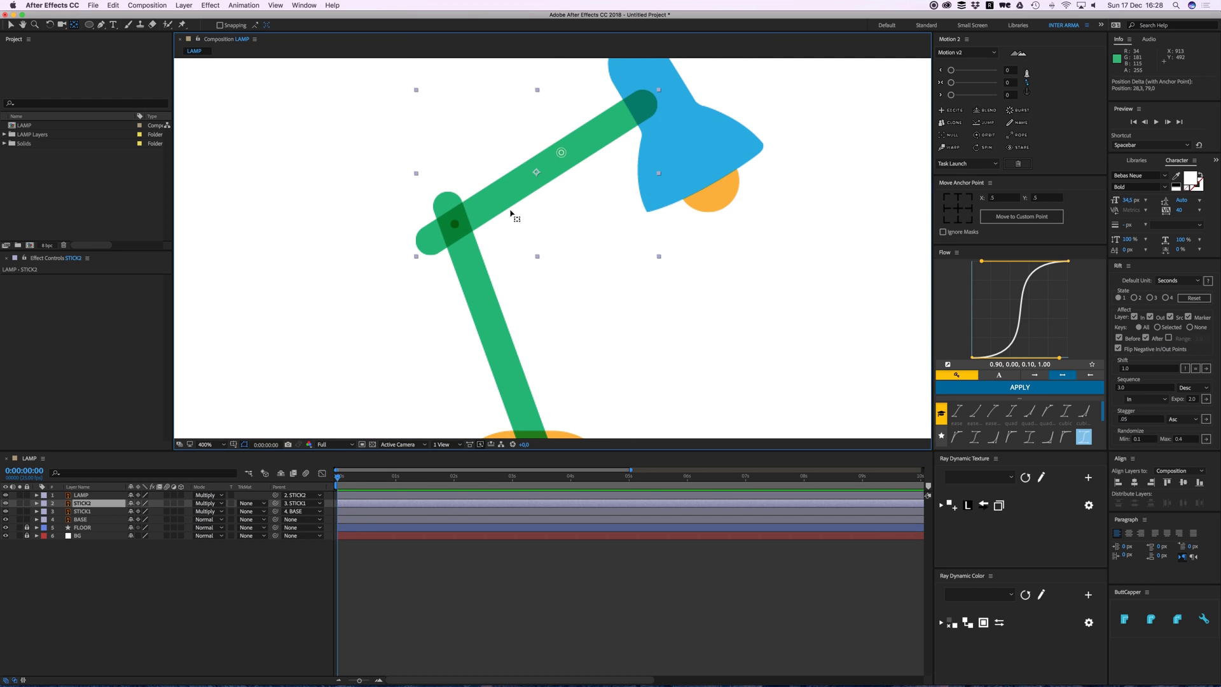
left_click_drag(536, 174, 454, 224)
- Move the LAMP layer's anchor point to the joint where it overlaps STICK2's upper end
scroll(547, 204, "up", 3)
scroll(547, 203, "right", 2)
left_click(640, 190)
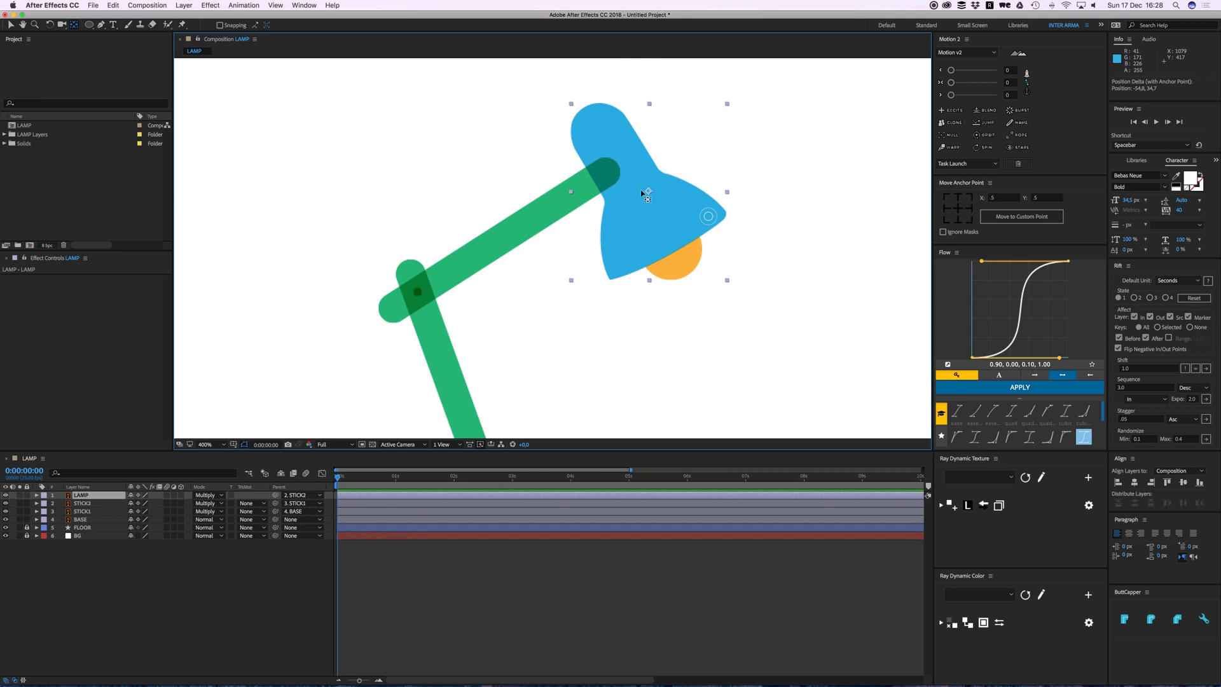
left_click_drag(648, 191, 604, 172)
- Test the joints by rotating STICK1, STICK2 and LAMP slightly in turn, undoing each rotation
key("comma")
key("v")
left_click_drag(571, 218, 577, 202)
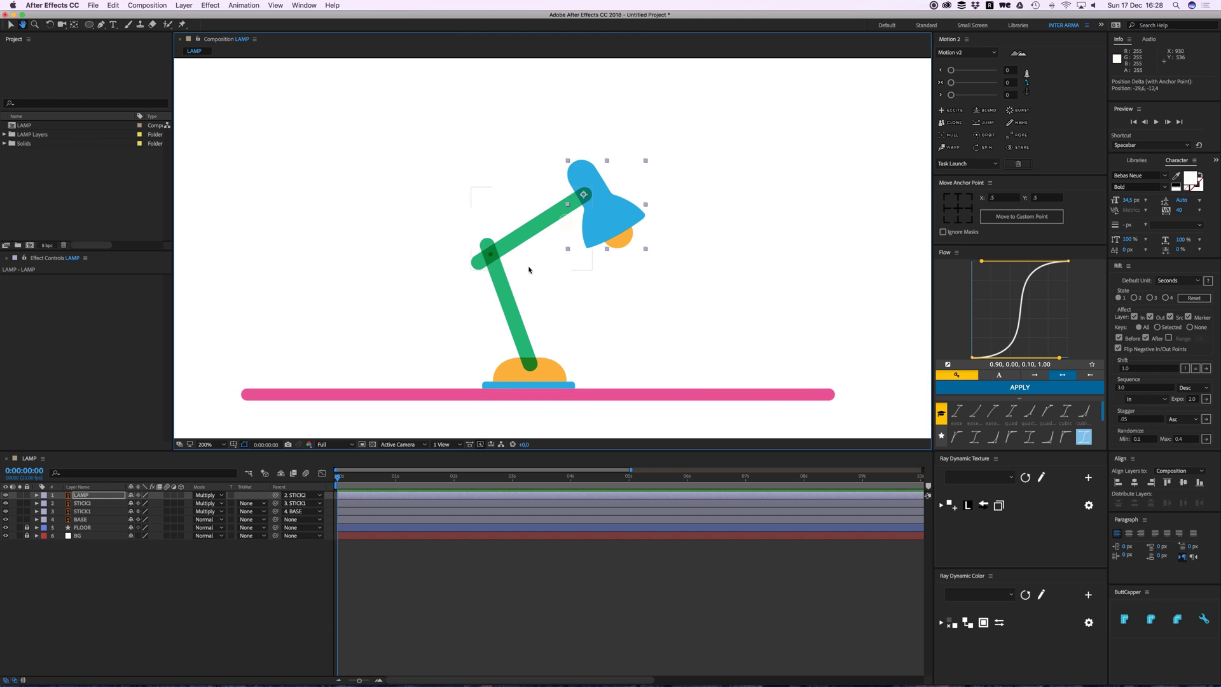
left_click(499, 281)
key("w")
mouse_move(497, 266)
left_mouse_down()
mouse_move(461, 285)
mouse_move(507, 263)
left_mouse_up()
key("super+z")
left_click_drag(564, 209, 574, 238)
key("super+z")
left_click(625, 225)
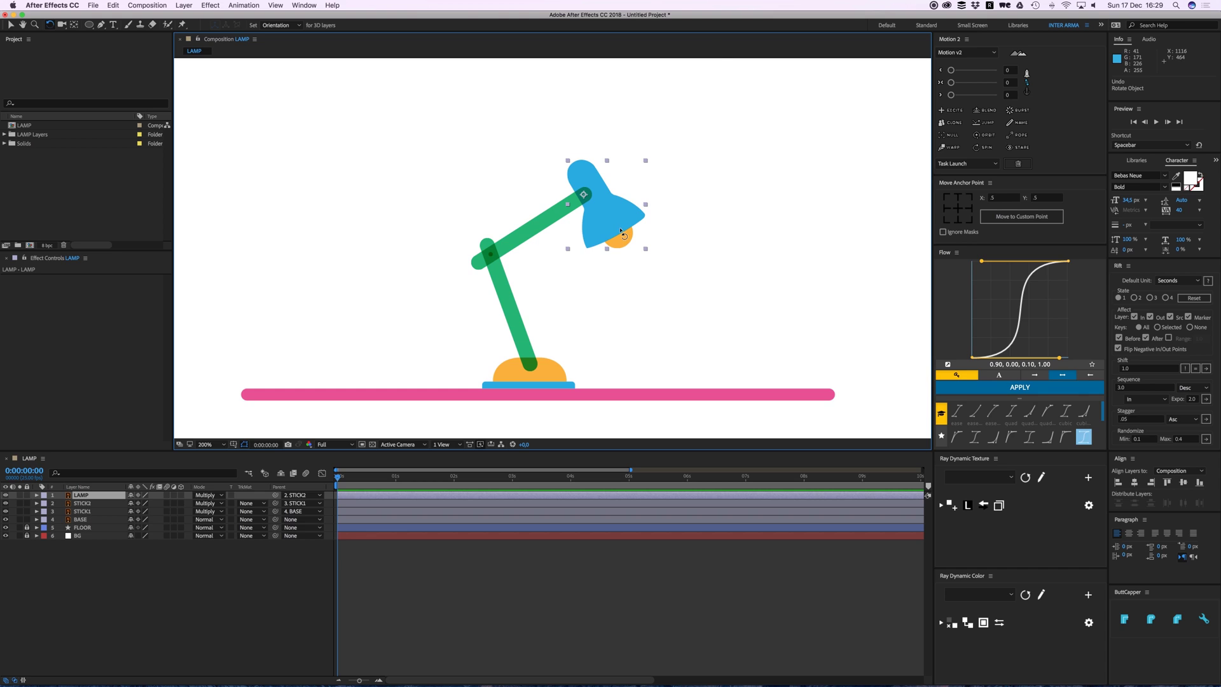
mouse_move(621, 232)
left_mouse_down()
mouse_move(632, 239)
mouse_move(627, 223)
left_mouse_up()
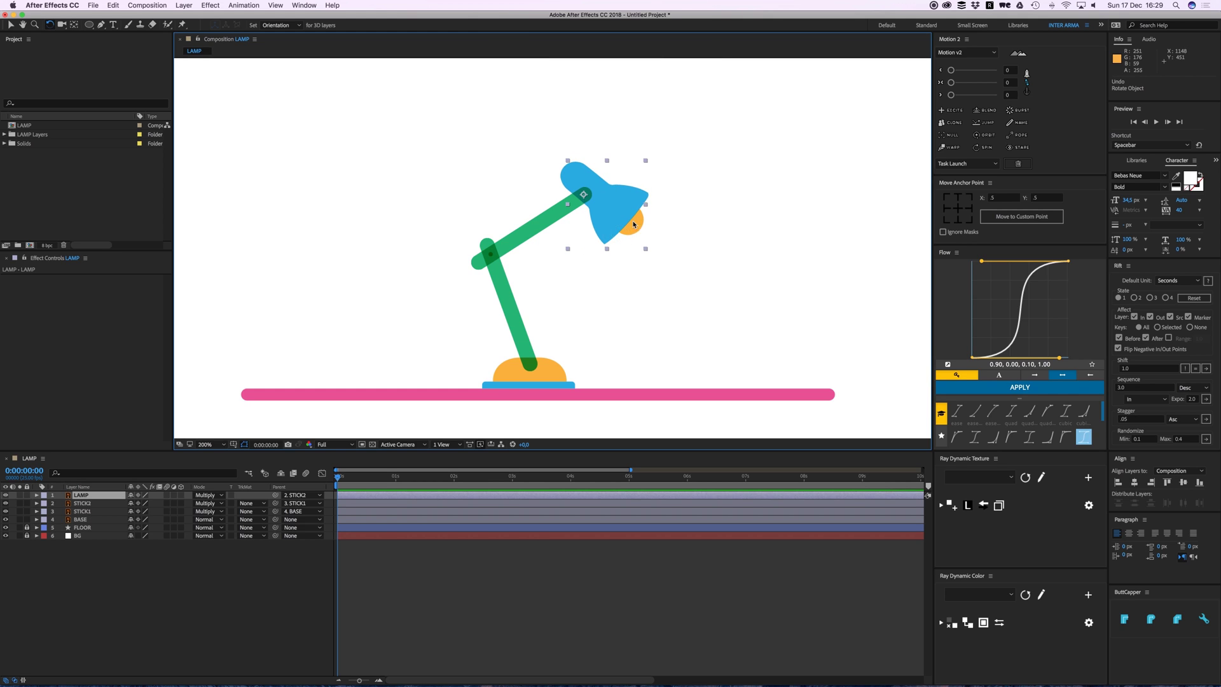
key("cmd+z")
- Set a Position keyframe for BASE at its resting place and shift it to 0:00:01:21
left_click(447, 582)
key("v")
left_click_drag(366, 476, 396, 484)
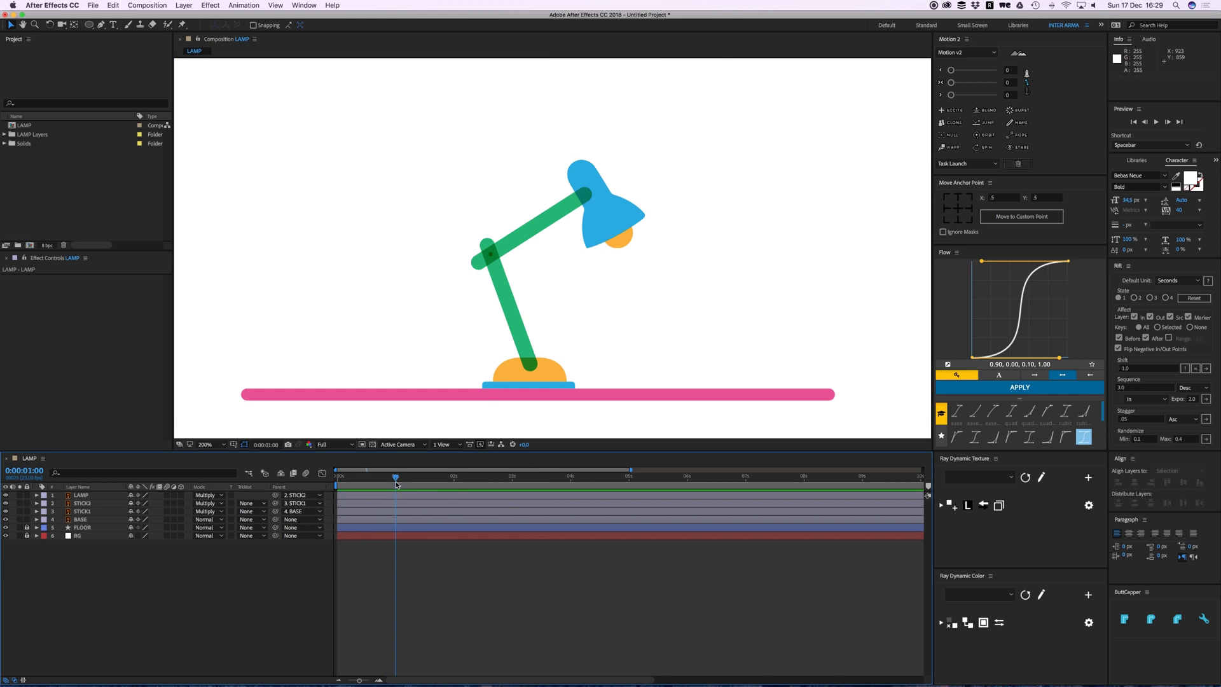
left_click(89, 520)
key("comma")
left_click_drag(399, 325, 395, 355)
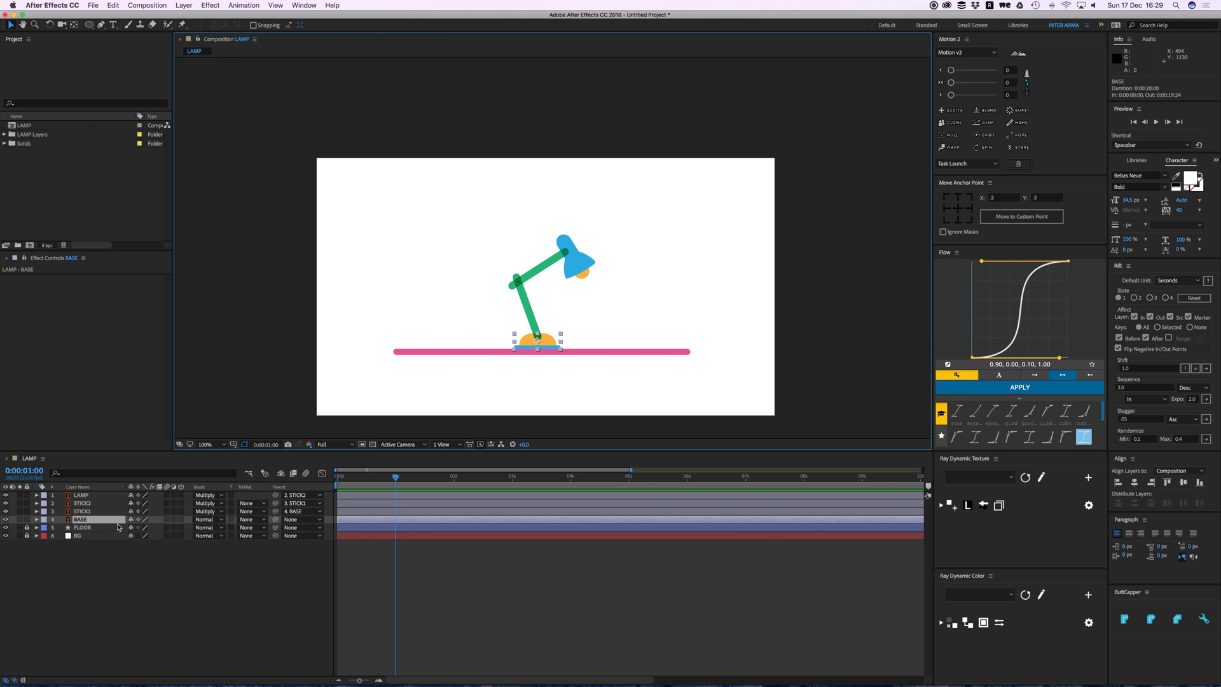
key("p")
left_click(61, 528)
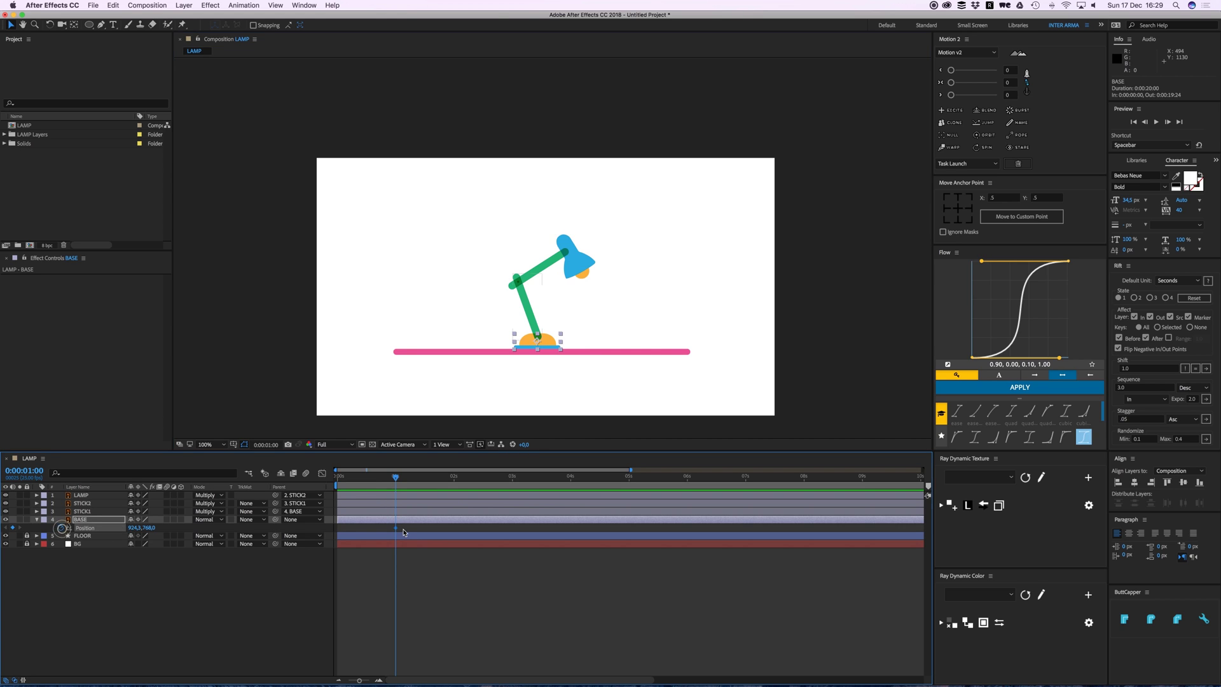
left_click_drag(395, 528, 445, 528)
- At 0:00:01:08, move BASE straight up out of the frame to about 924.3, -258, and preview the drop
left_click(414, 481)
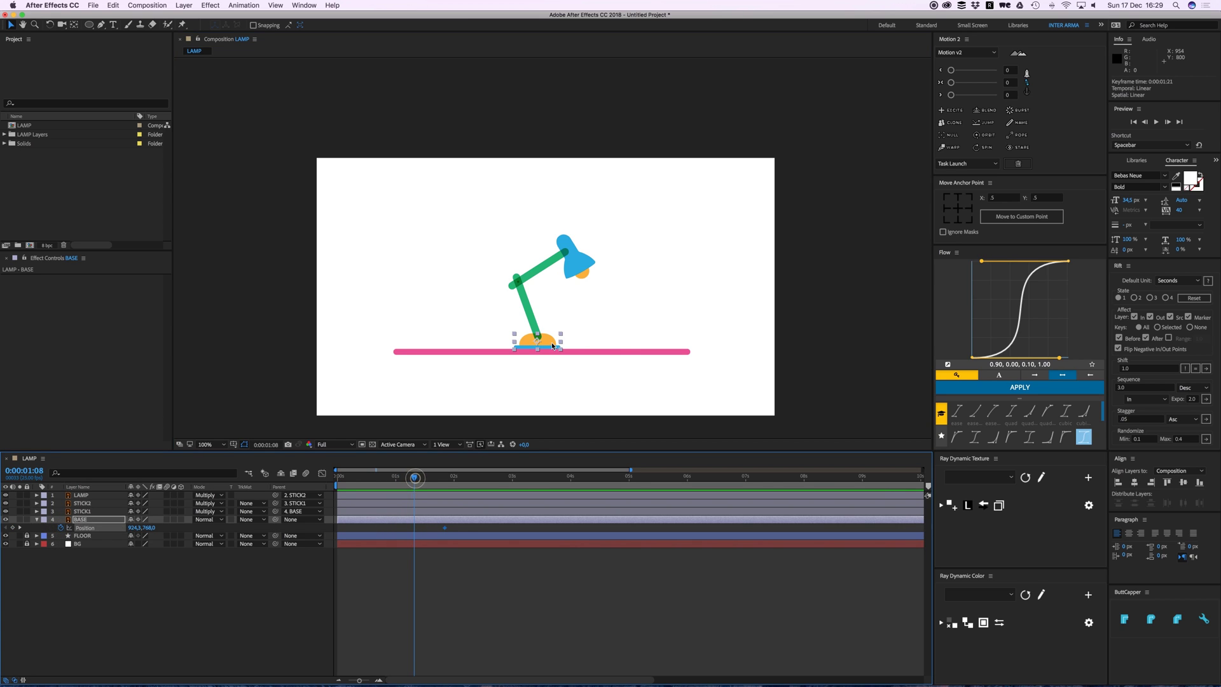
left_click_drag(549, 329, 543, 91)
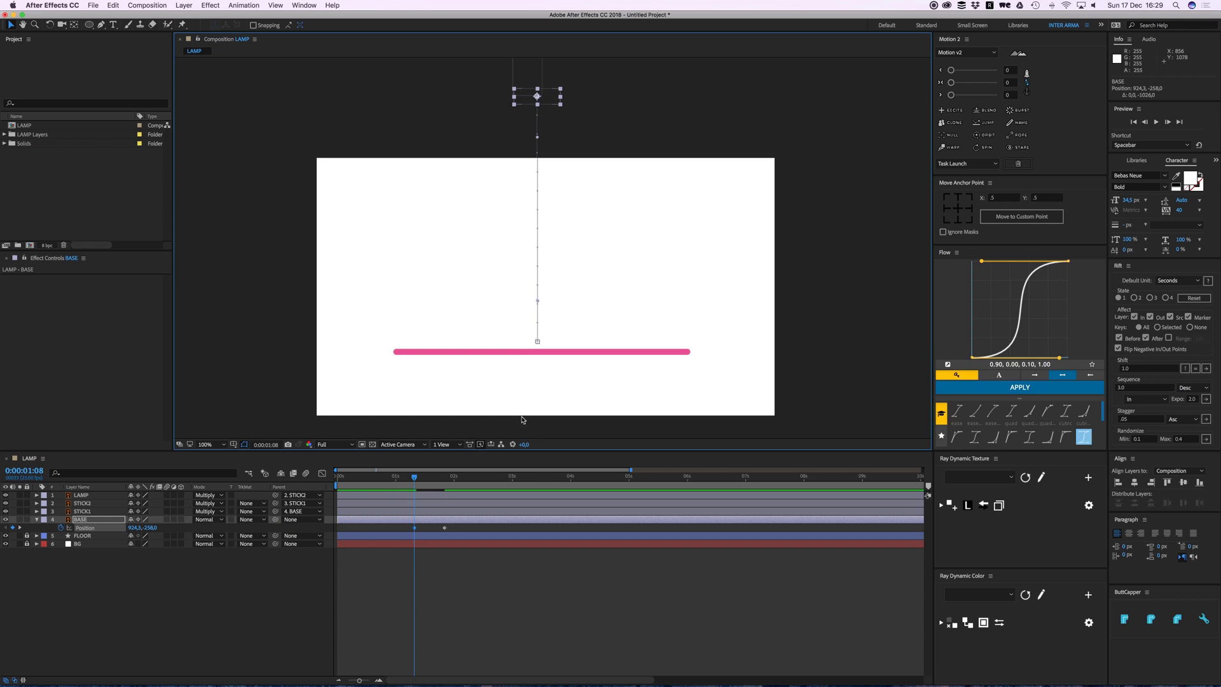
left_click(468, 575)
key("space")
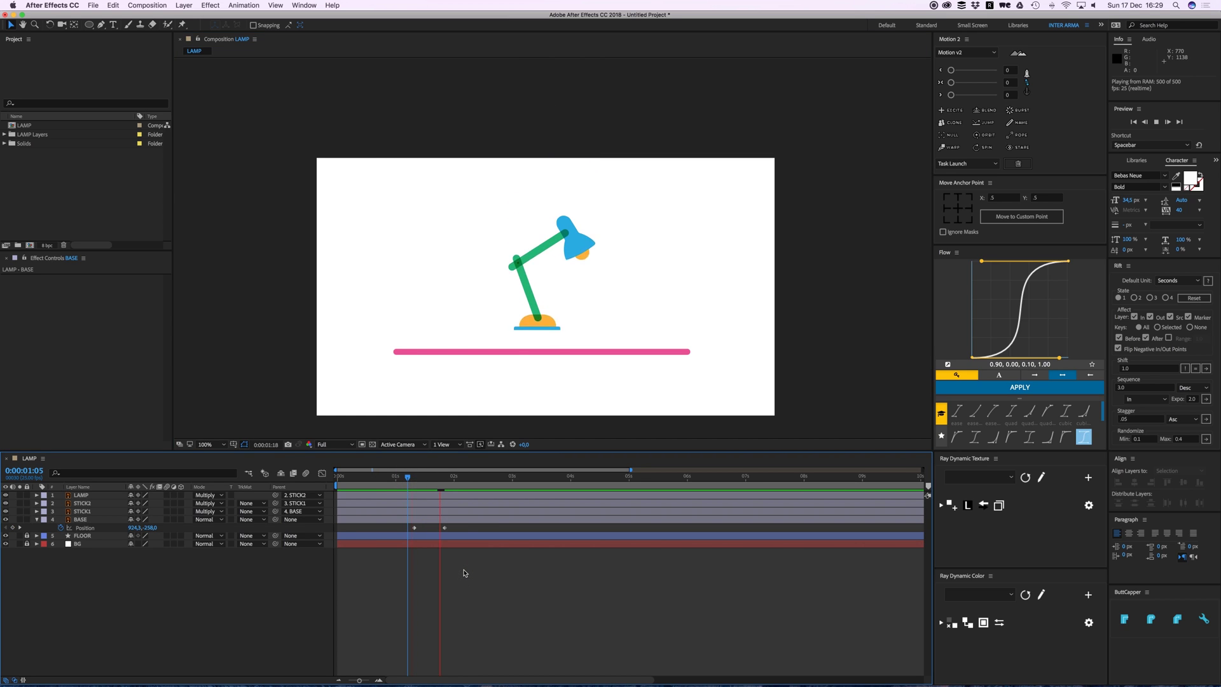
- Apply Easy Ease to BASE's Position keyframes
left_click(414, 528)
right_click(415, 528)
mouse_move(489, 642)
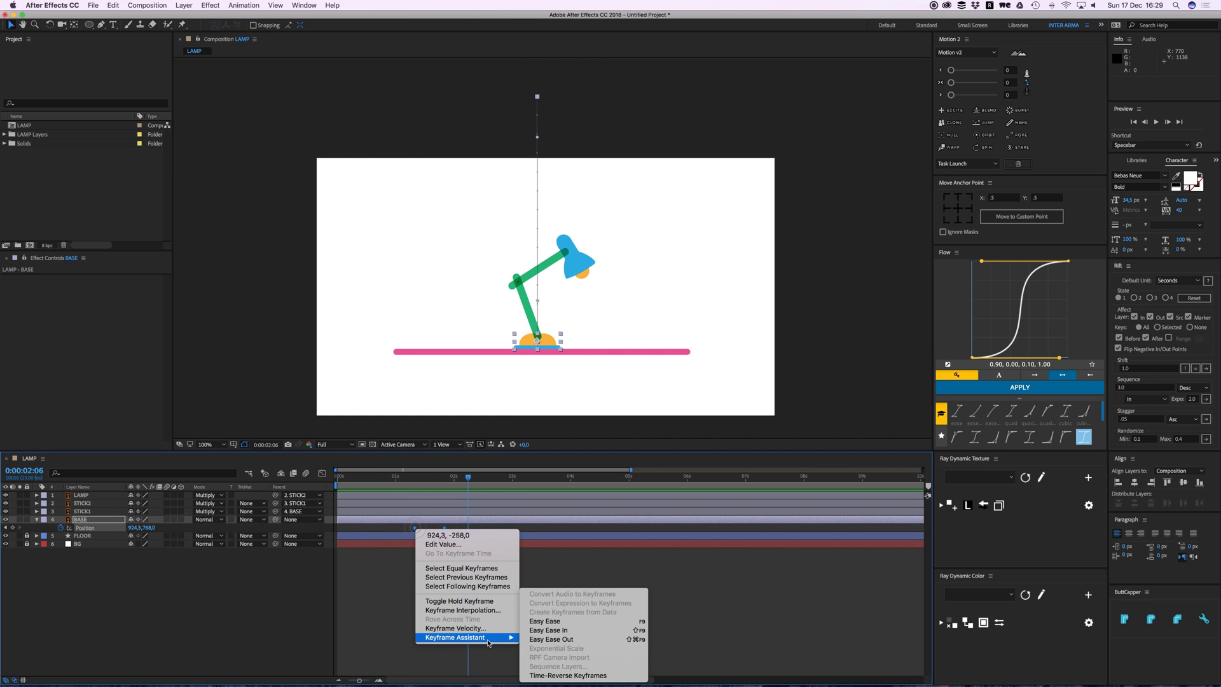
left_click(560, 622)
- Adjust the speed curve of BASE's Position animation in the graph editor and preview the motion
left_click(323, 473)
left_click(381, 680)
left_click(360, 649)
left_click_drag(371, 649, 399, 653)
left_click(322, 473)
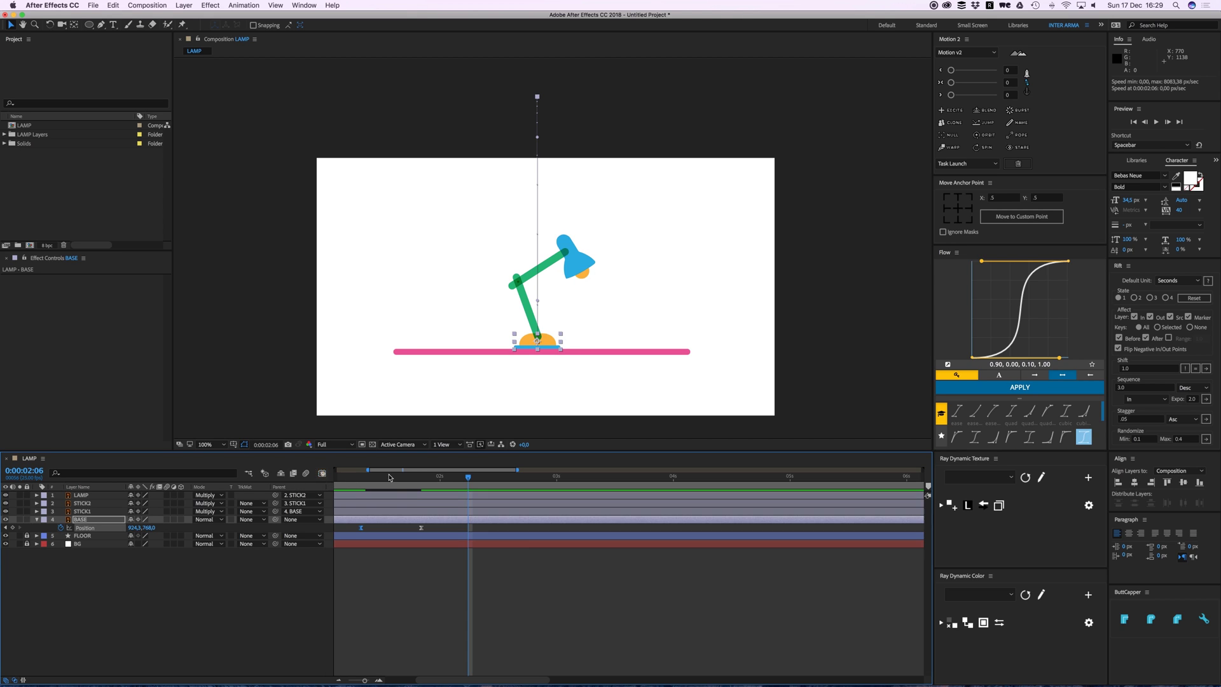
key("space")
key("space")
- Lengthen BASE's drop by moving its end Position keyframe to 0:00:01:23 and its first keyframe earlier, and preview it
left_click_drag(421, 527, 431, 527)
scroll(403, 511, "left", 3)
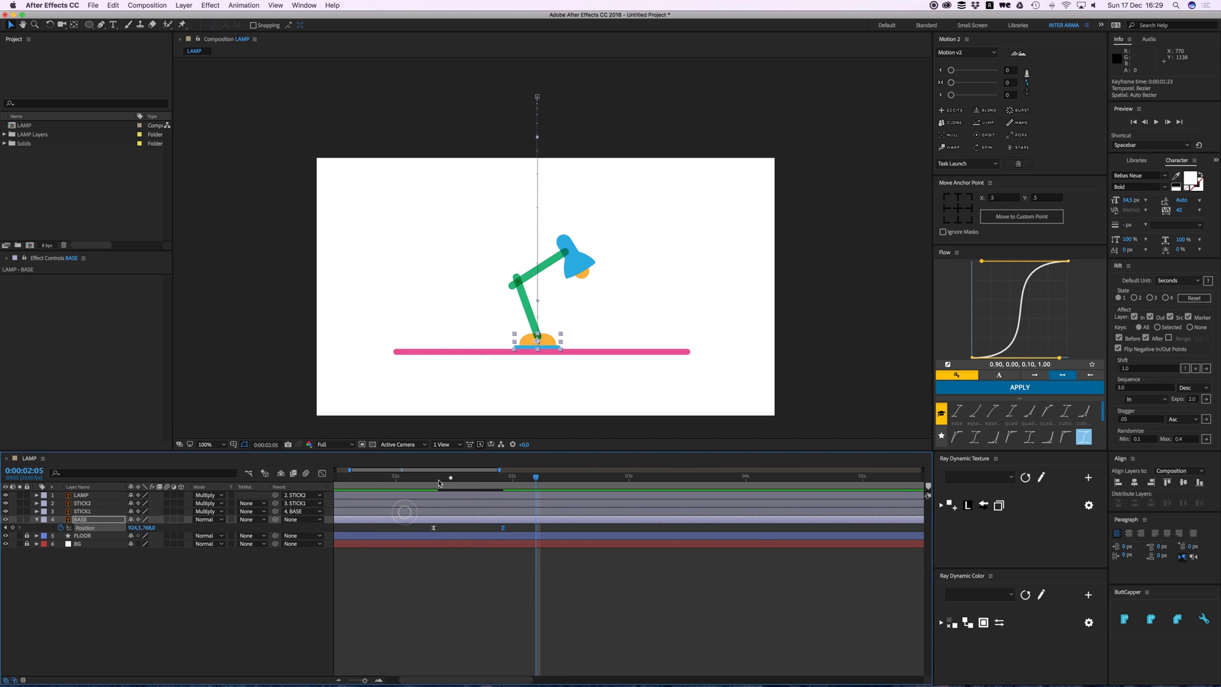
left_click_drag(450, 477, 430, 481)
left_click_drag(433, 527, 420, 528)
left_click_drag(418, 476, 503, 486)
key("space")
key("space")
left_click(531, 583)
- Keyframe STICK1's Rotation at 0° on 0:00:02:05 and at about -14.8° on 0:00:01:23
left_click(429, 512)
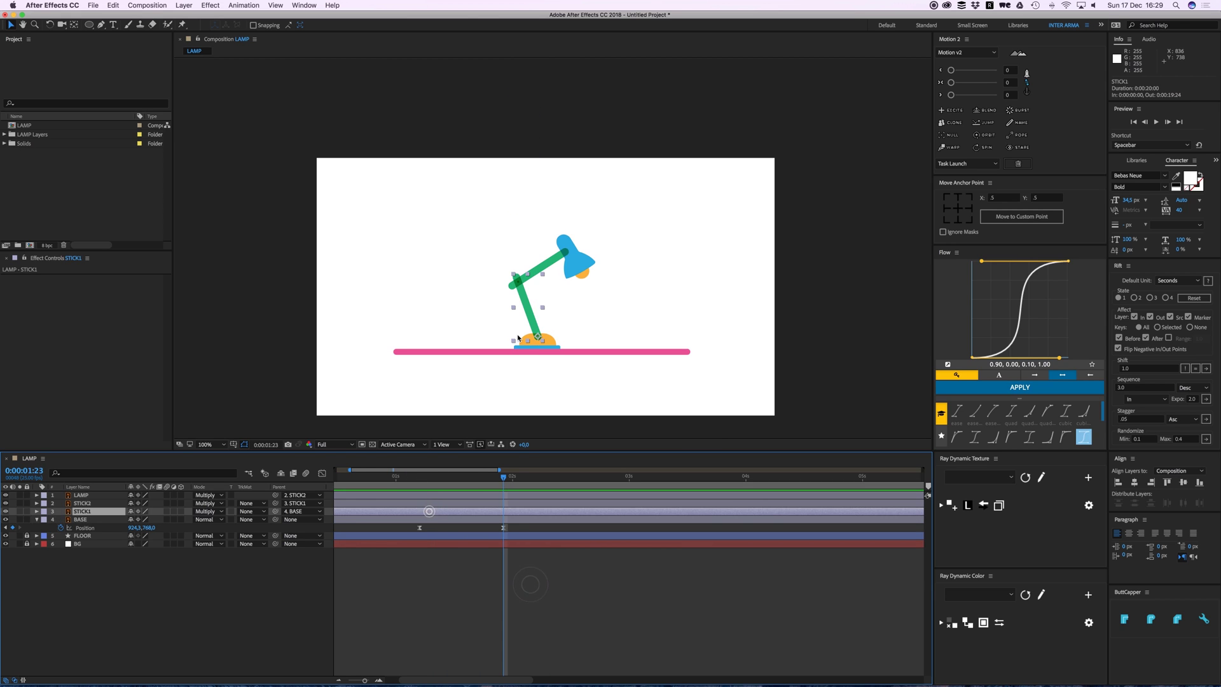
key("period")
left_click_drag(525, 350, 528, 310)
key("comma")
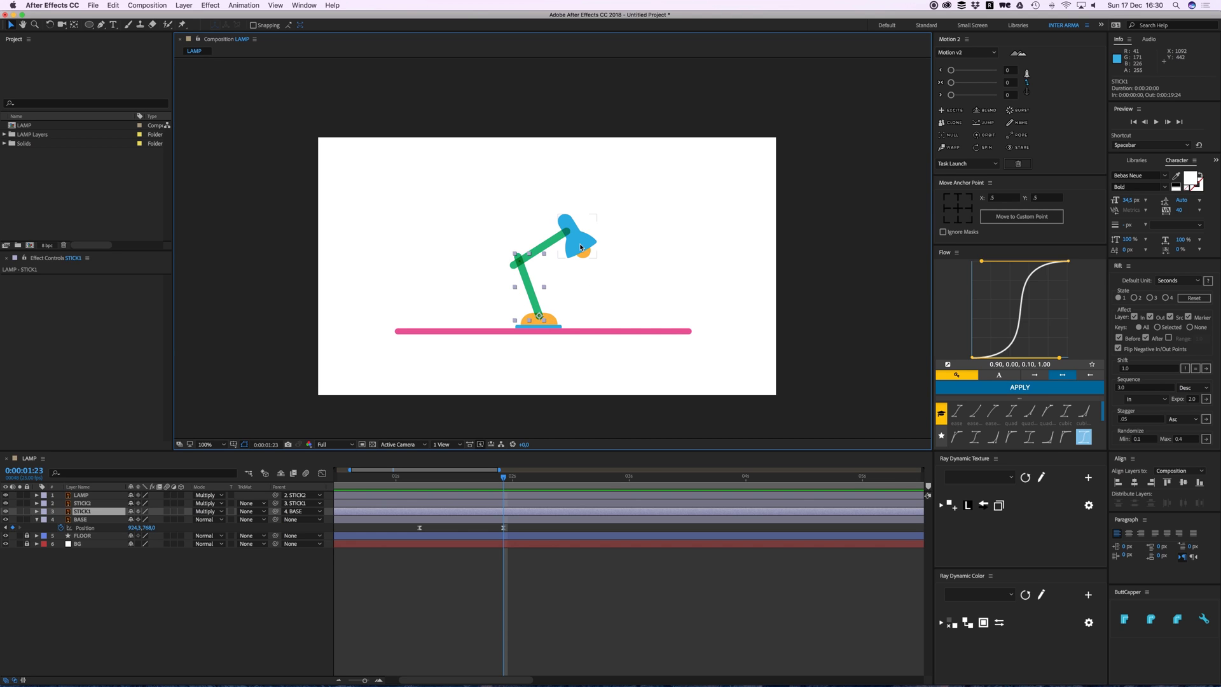
left_click(563, 235)
key("period")
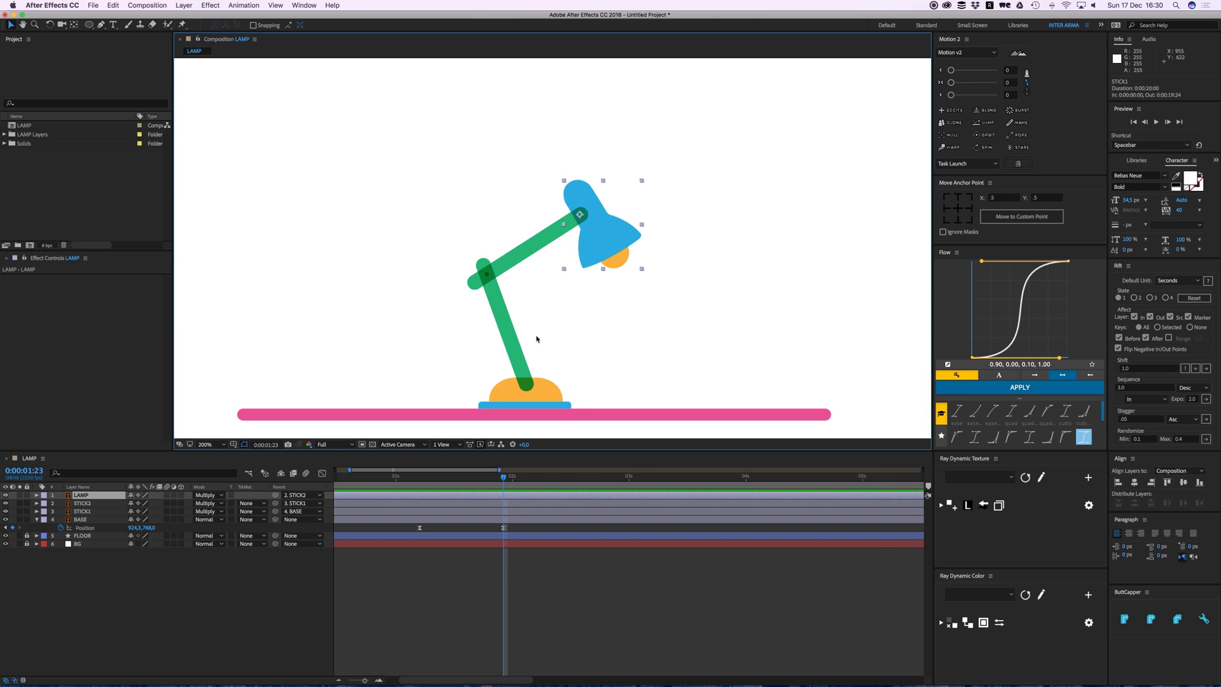
left_click(514, 323)
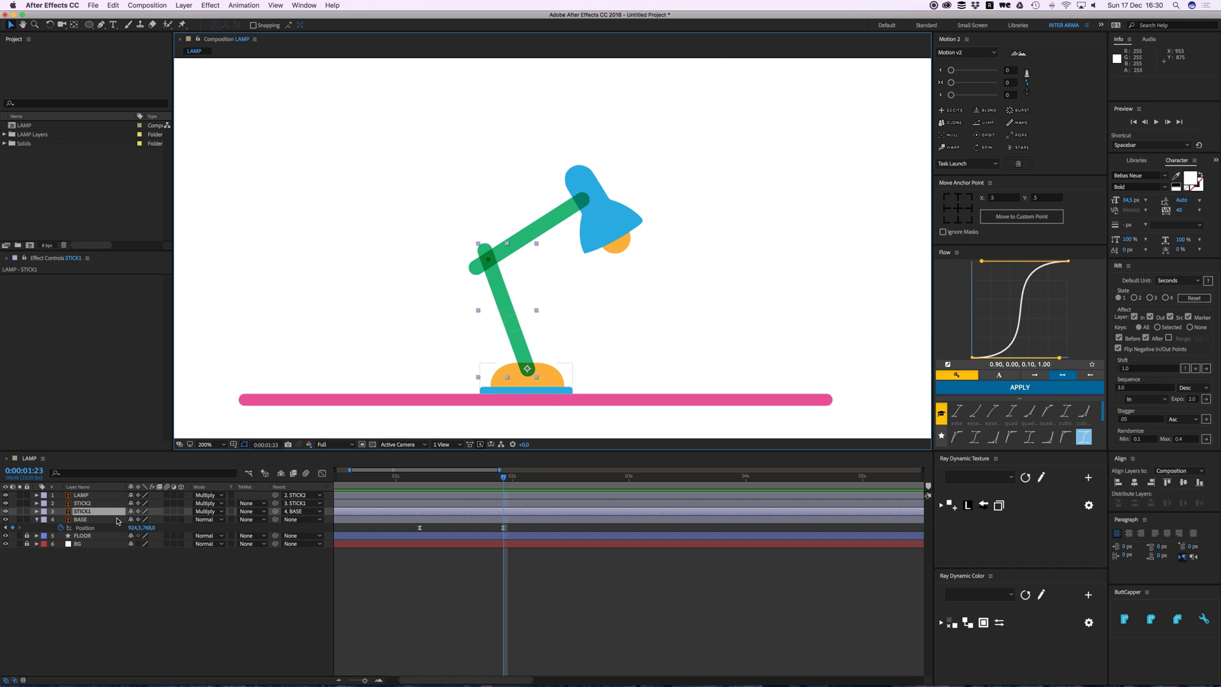
left_click(39, 520)
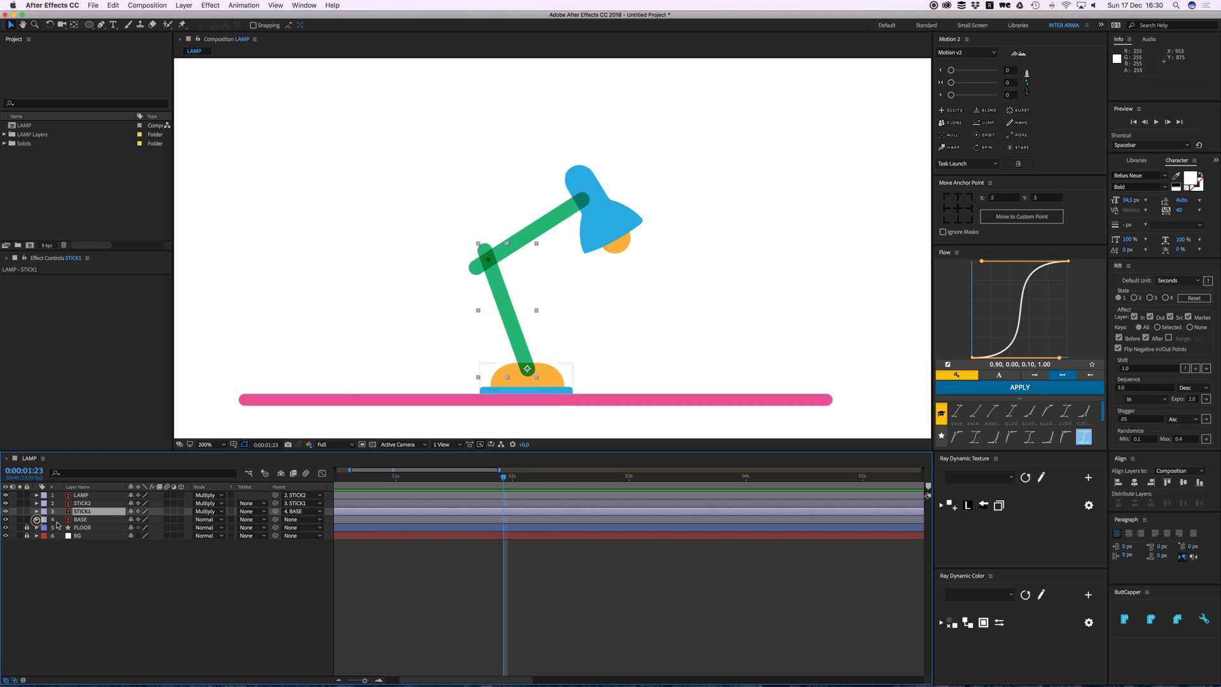
key("r")
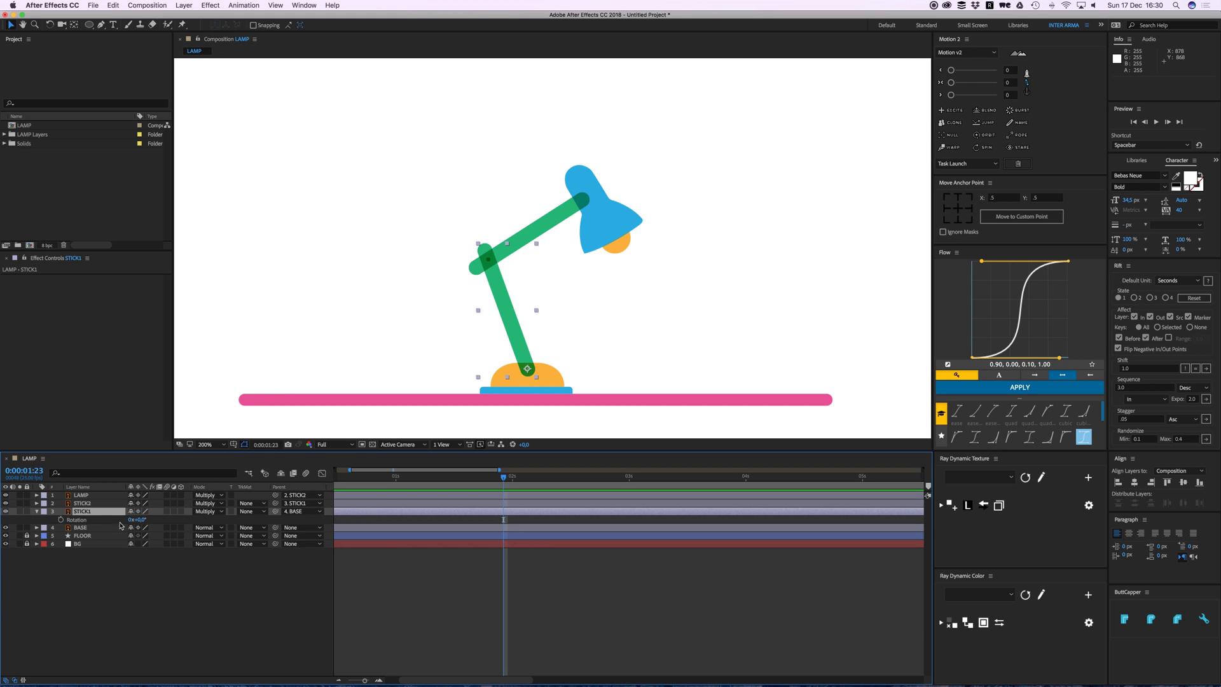
left_click(61, 520)
left_click_drag(503, 522, 536, 522)
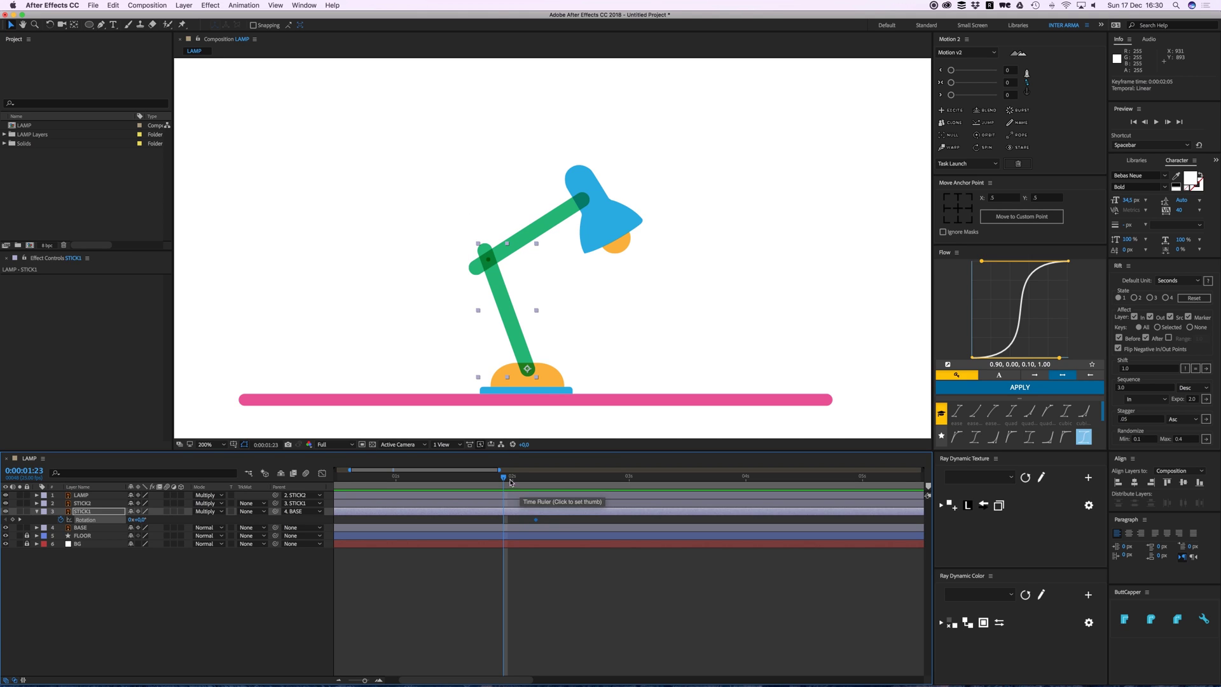
key("w")
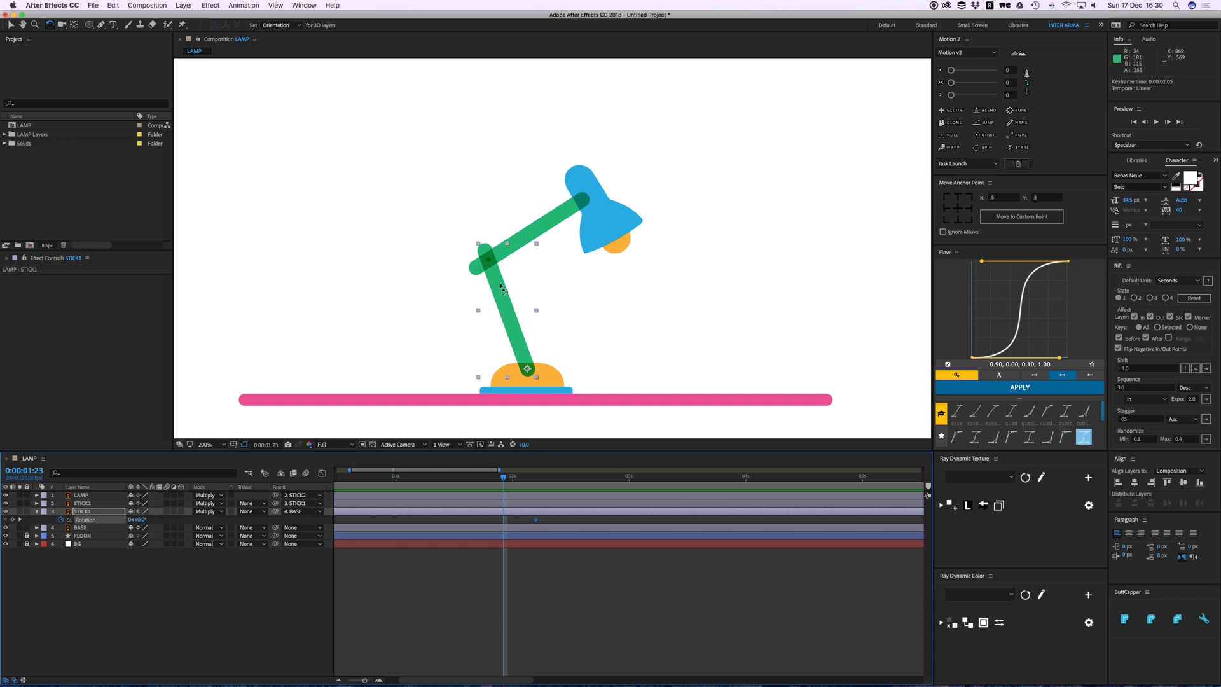
left_click_drag(501, 281, 485, 299)
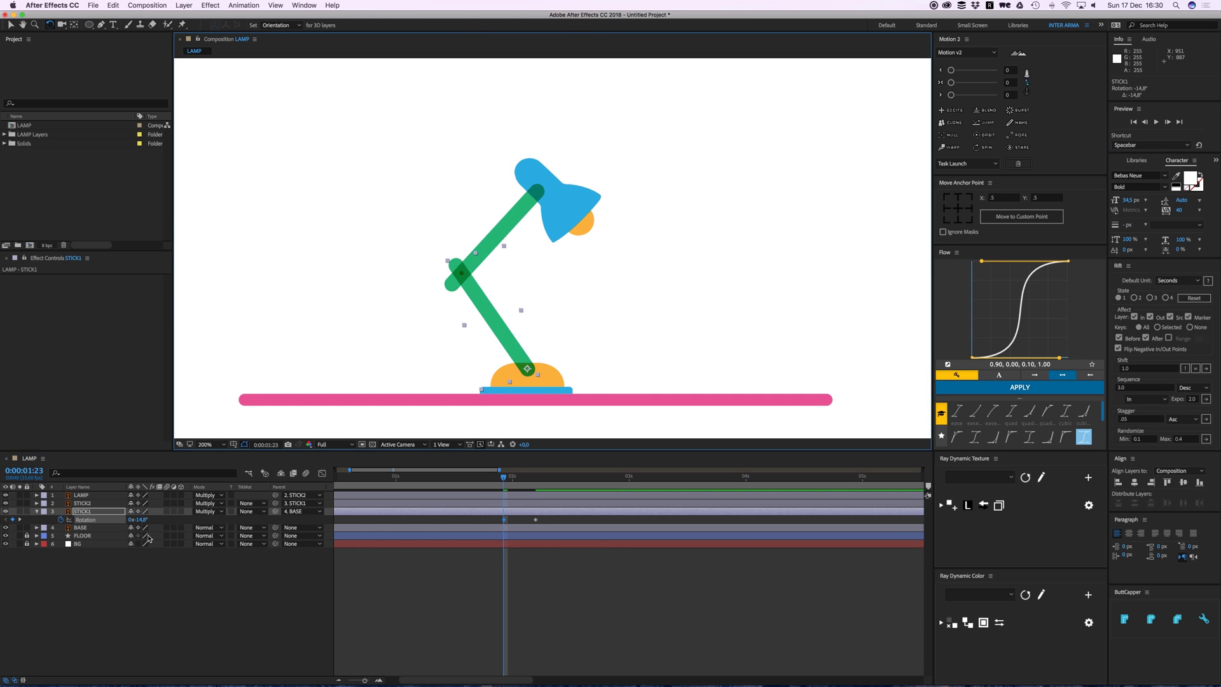
- Keyframe STICK2's Rotation at 0° on 0:00:02:05 and at about 12.7° on 0:00:01:23
left_click(82, 503)
key("r")
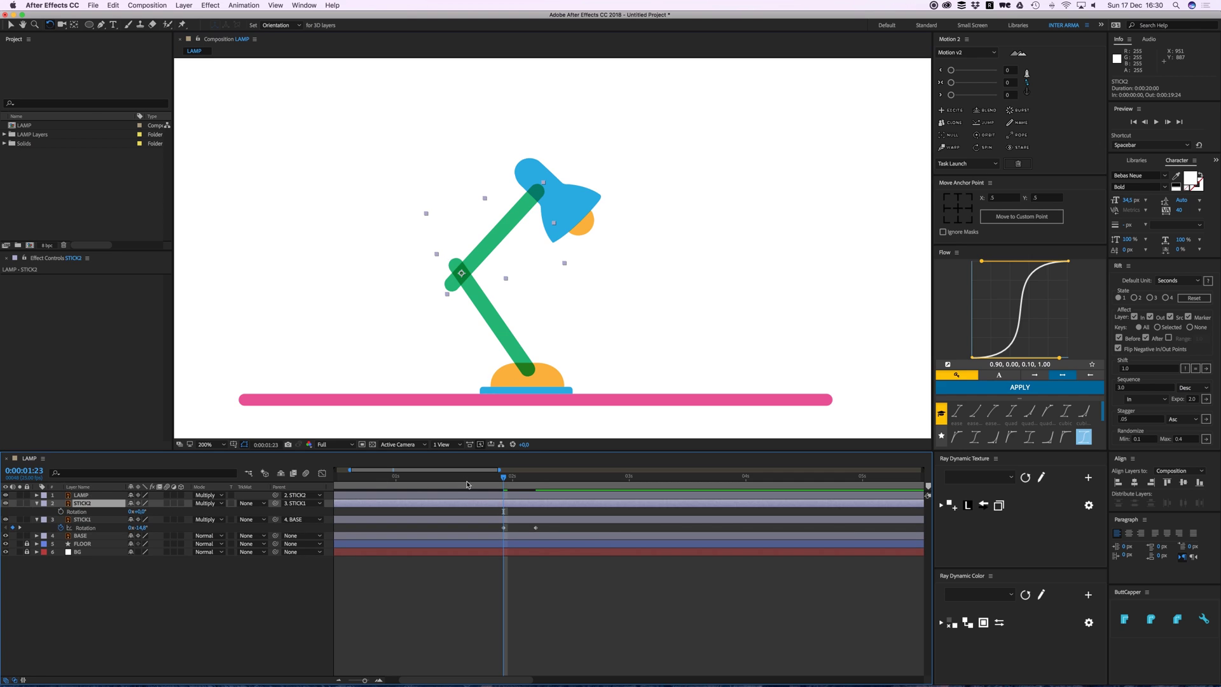
left_click(535, 480)
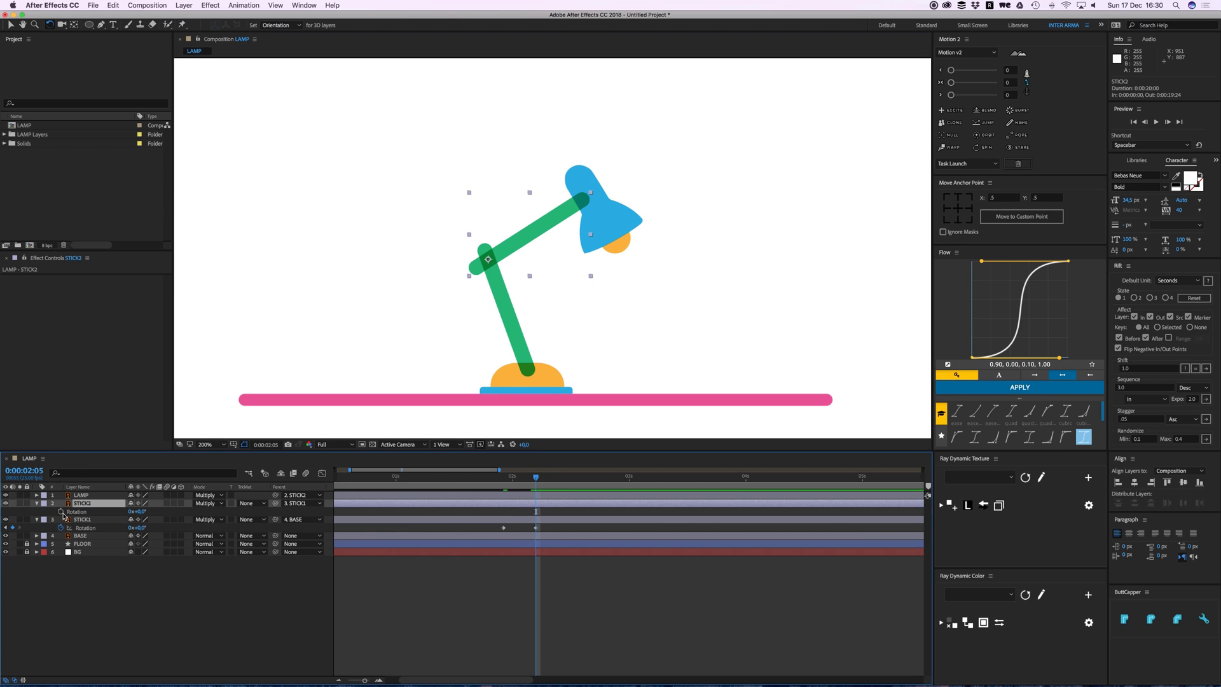
left_click(61, 511)
key("j")
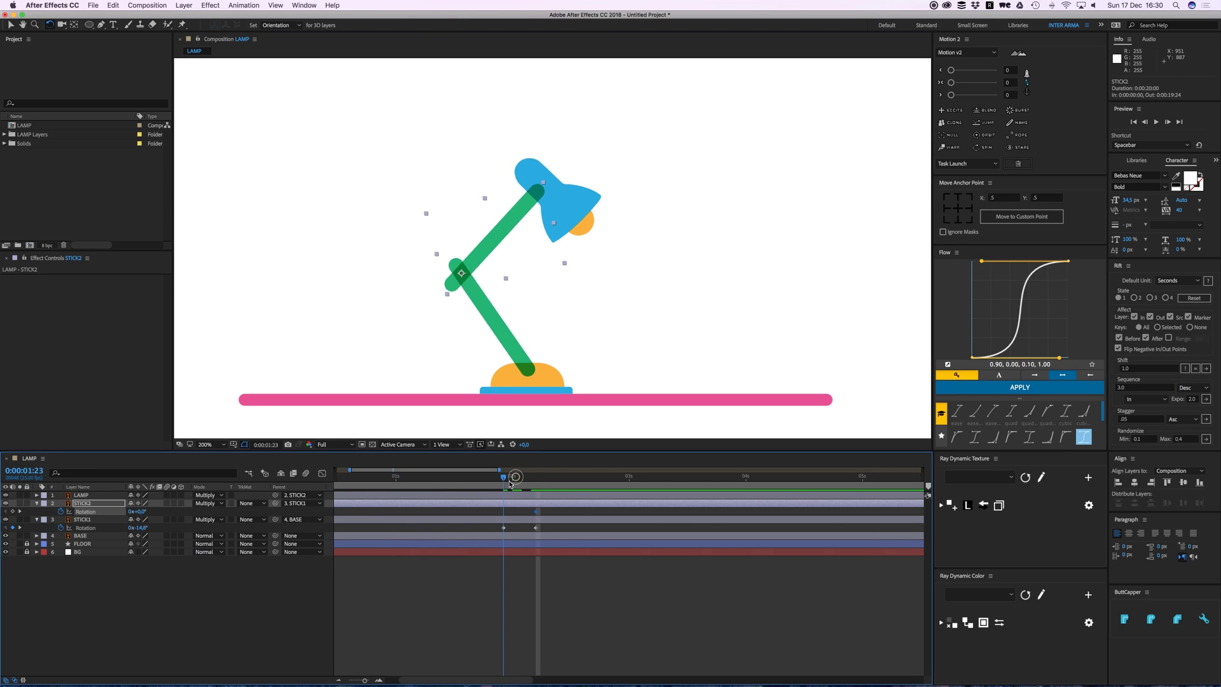
left_click_drag(524, 214, 536, 230)
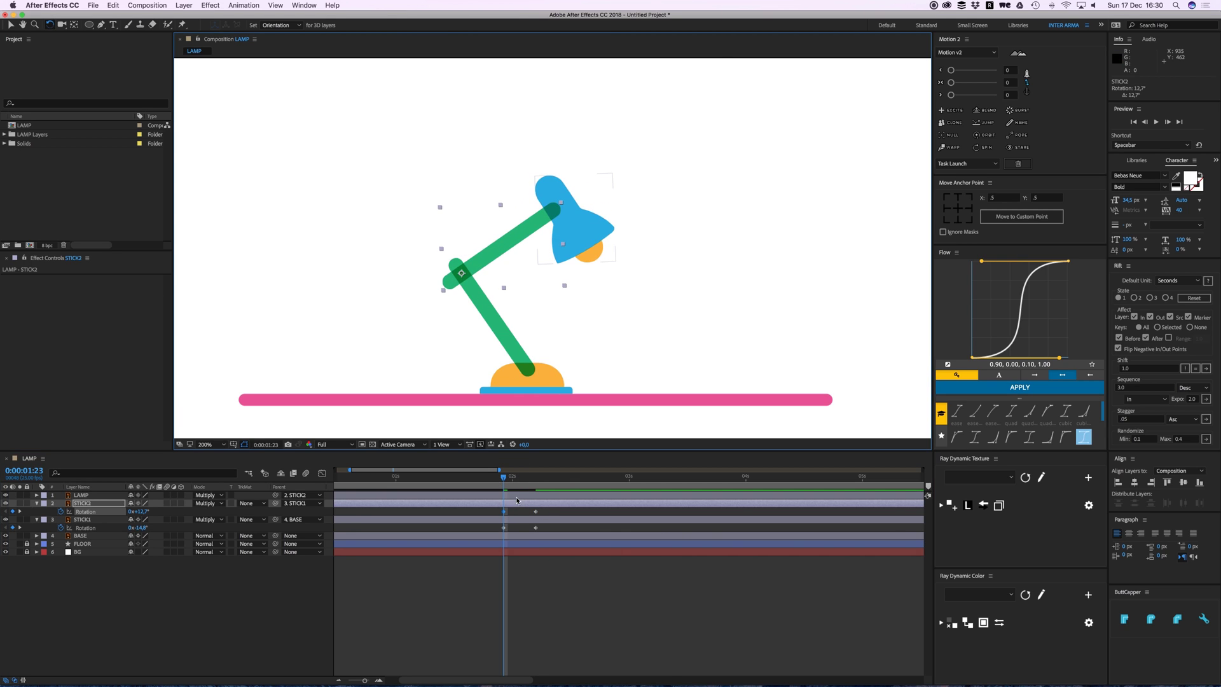
- Keyframe the LAMP layer's Rotation at 0° on 0:00:02:05 and at about 17.2° on 0:00:01:23
left_click(515, 497)
key("r")
left_click(61, 504)
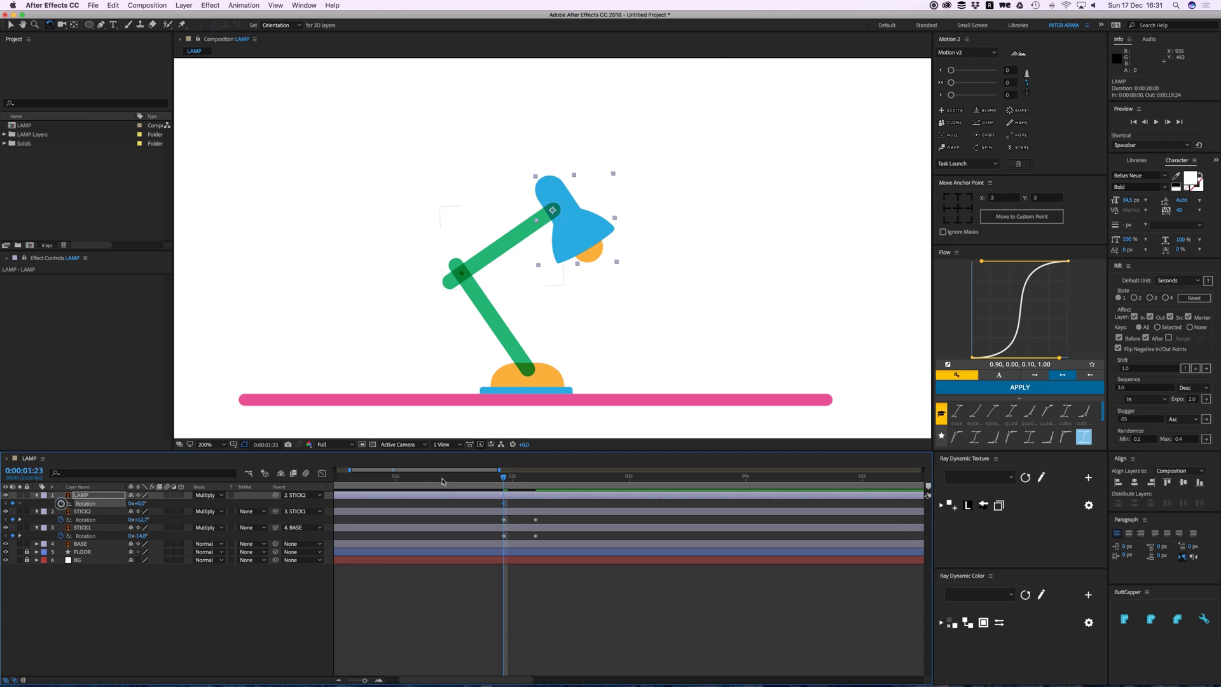
left_click_drag(503, 504, 545, 509)
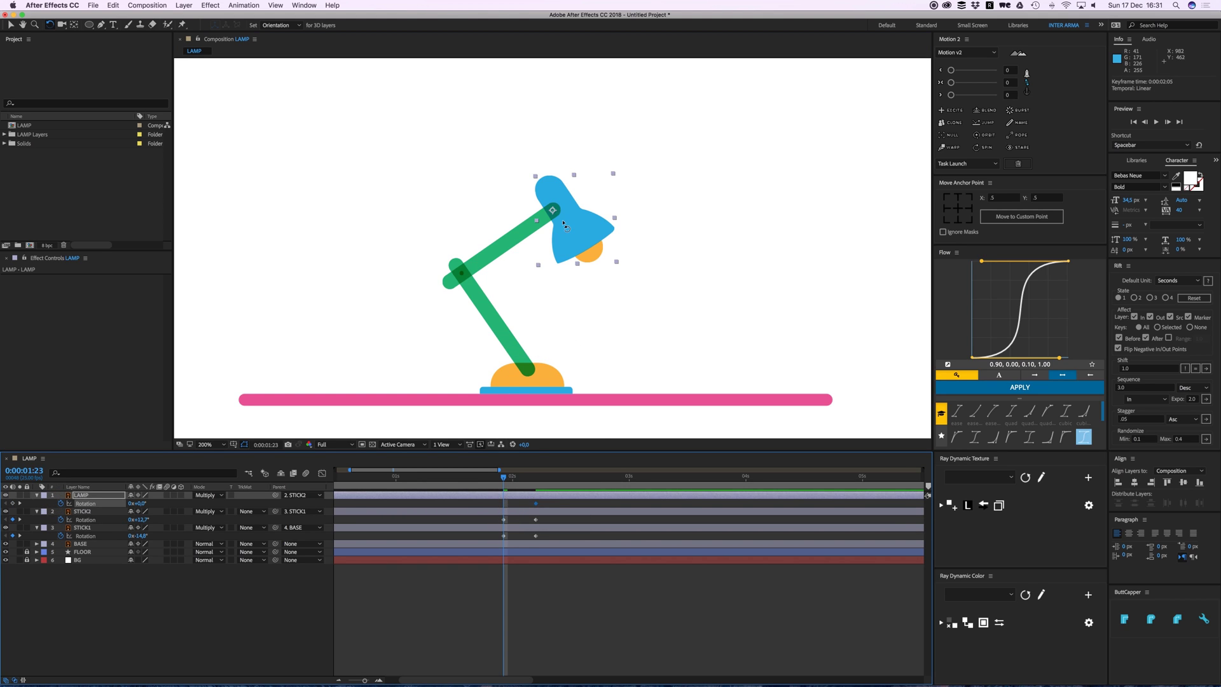
left_click_drag(588, 241, 576, 250)
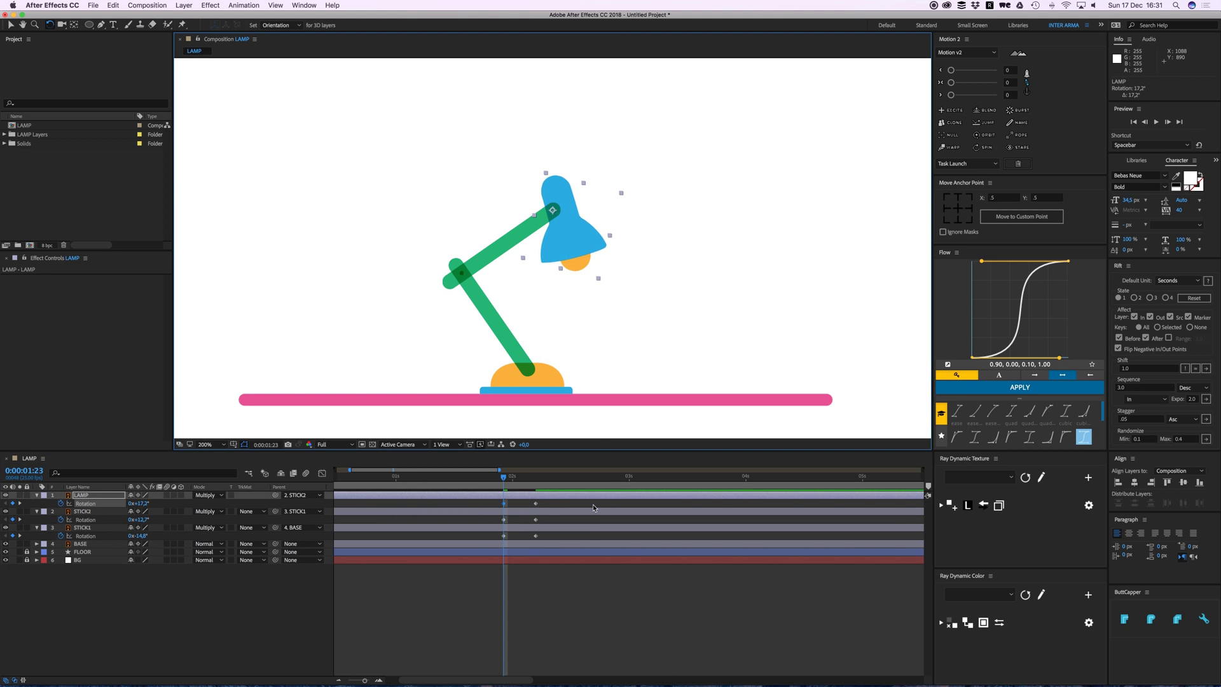
- Apply Motion 2's Excite to all Rotation keyframes of LAMP, STICK2 and STICK1
left_click_drag(504, 487, 558, 541)
key("super+z")
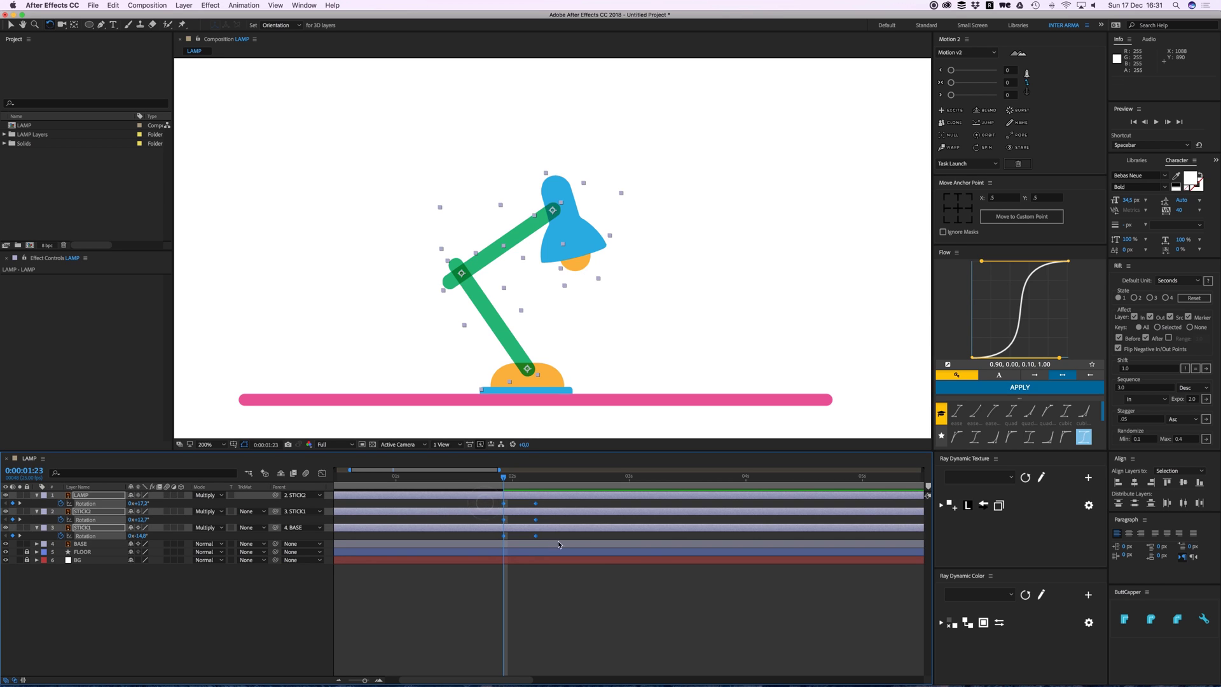
left_click(953, 111)
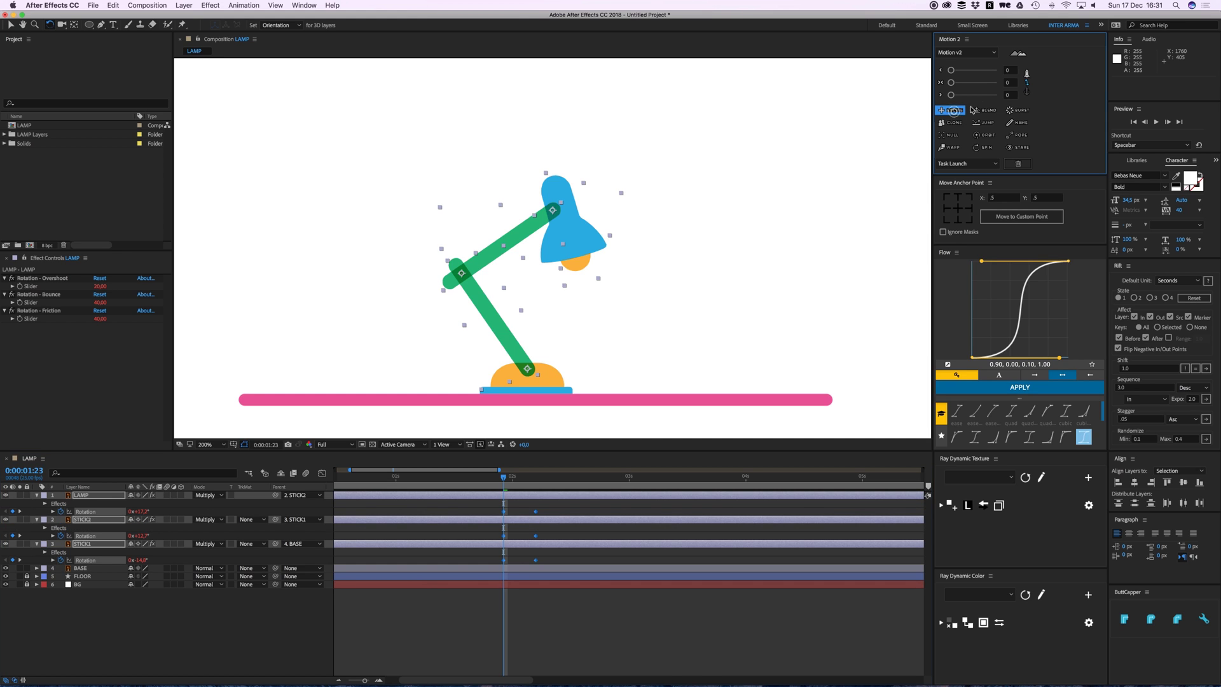
- Move the end Rotation keyframes of LAMP, STICK2 and STICK1 to 0:00:02:01 and preview the bounce
left_click(524, 506)
left_click_drag(505, 480, 517, 562)
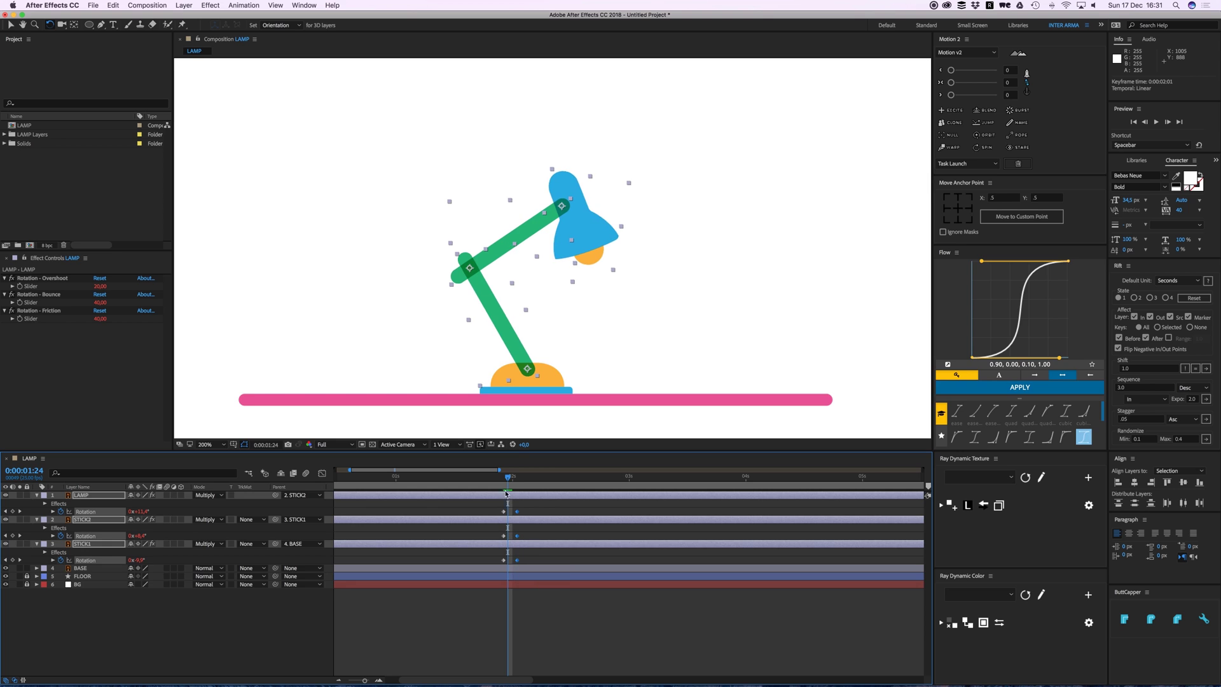
key("space")
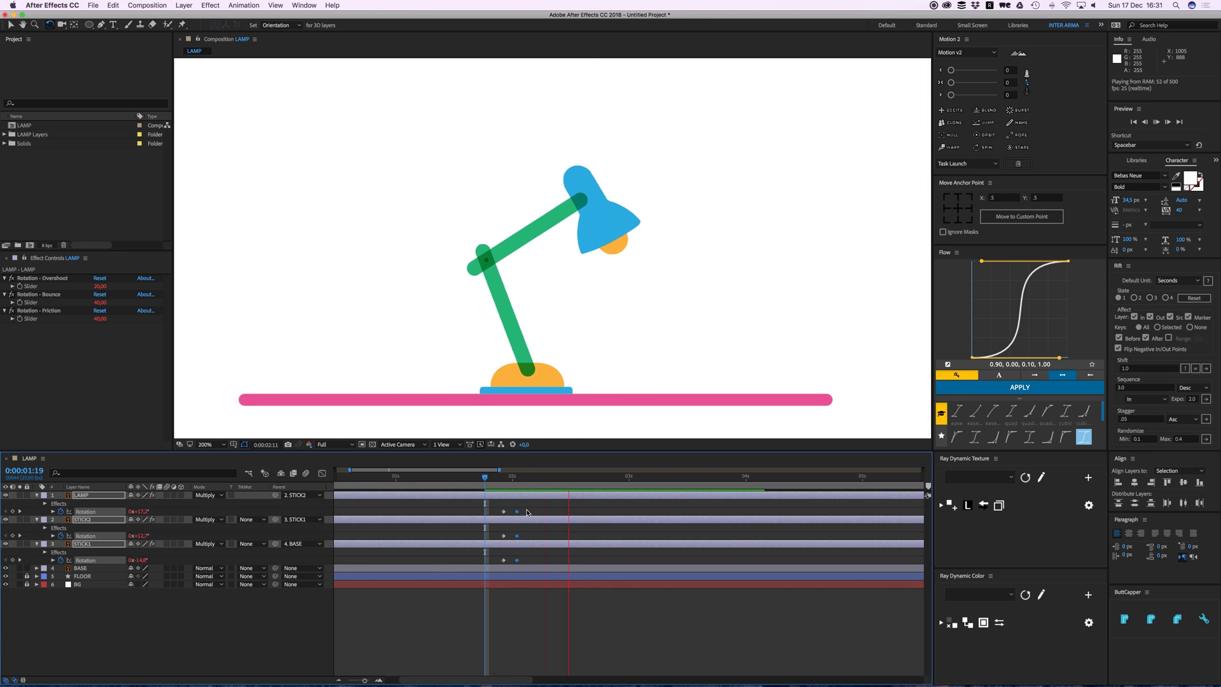
key("space")
- Copy the 0° end Rotation keyframes of LAMP, STICK2 and STICK1 to 0:00:01:20 and preview the drop
left_click_drag(518, 482, 489, 487)
left_click(517, 512)
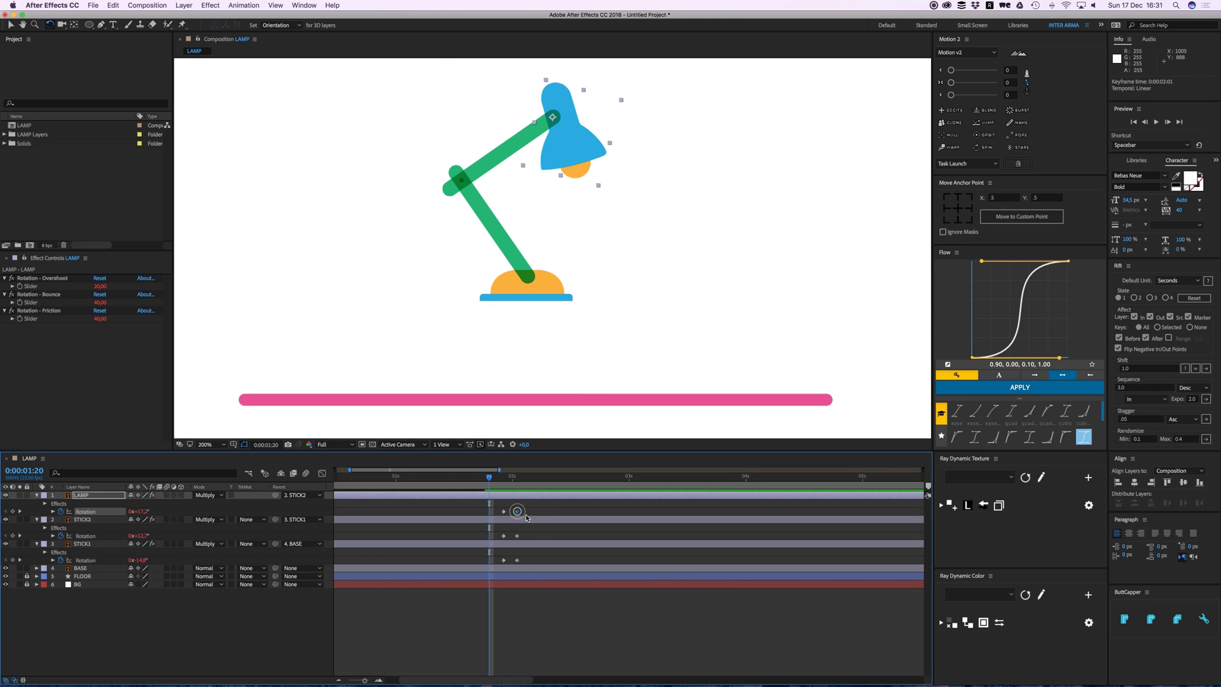
left_click(517, 536)
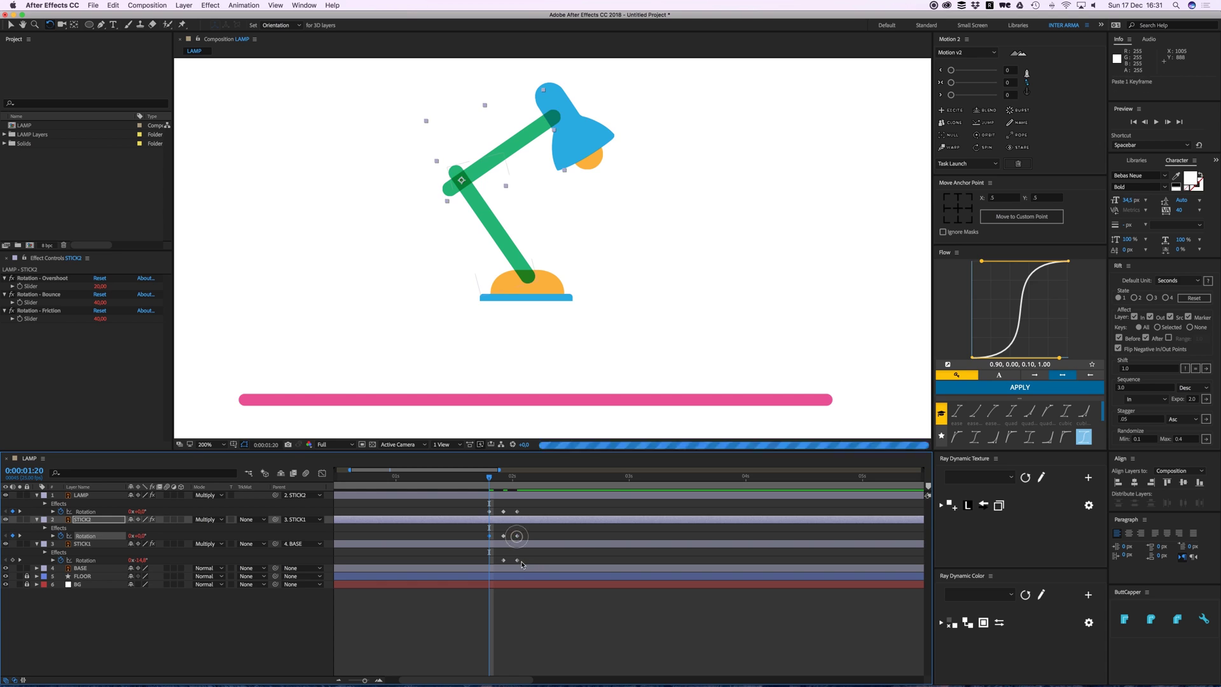
left_click(518, 560)
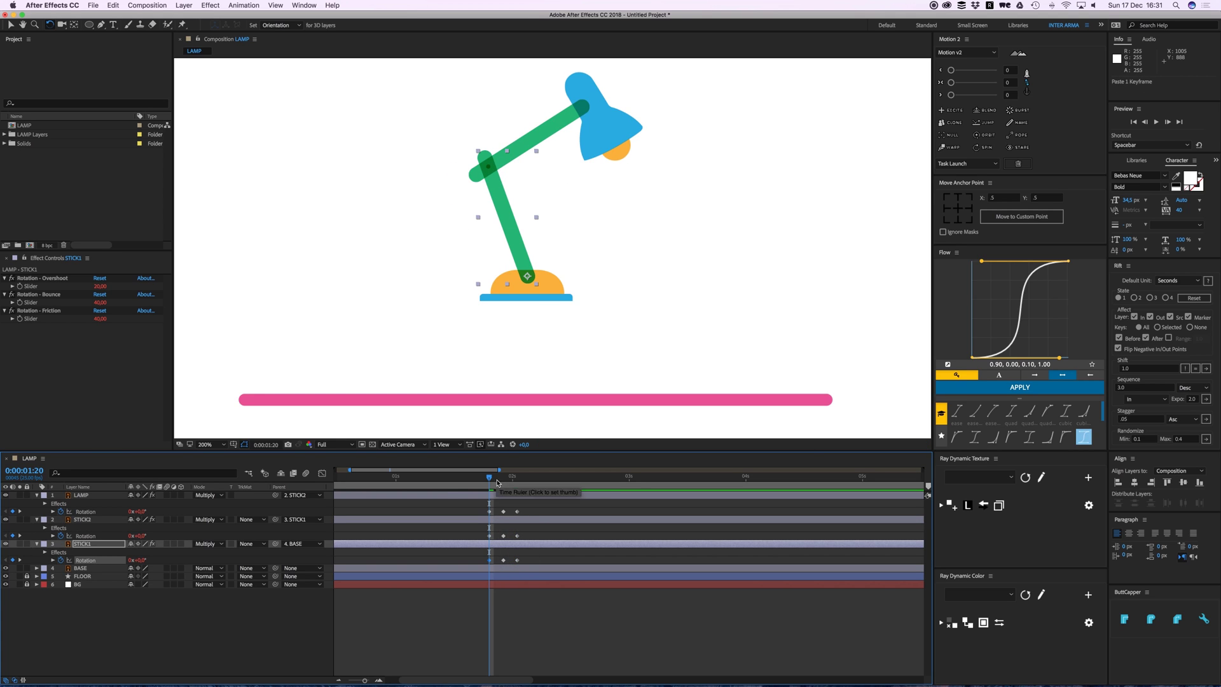
left_click(489, 512)
left_click_drag(493, 477, 508, 485)
key("space")
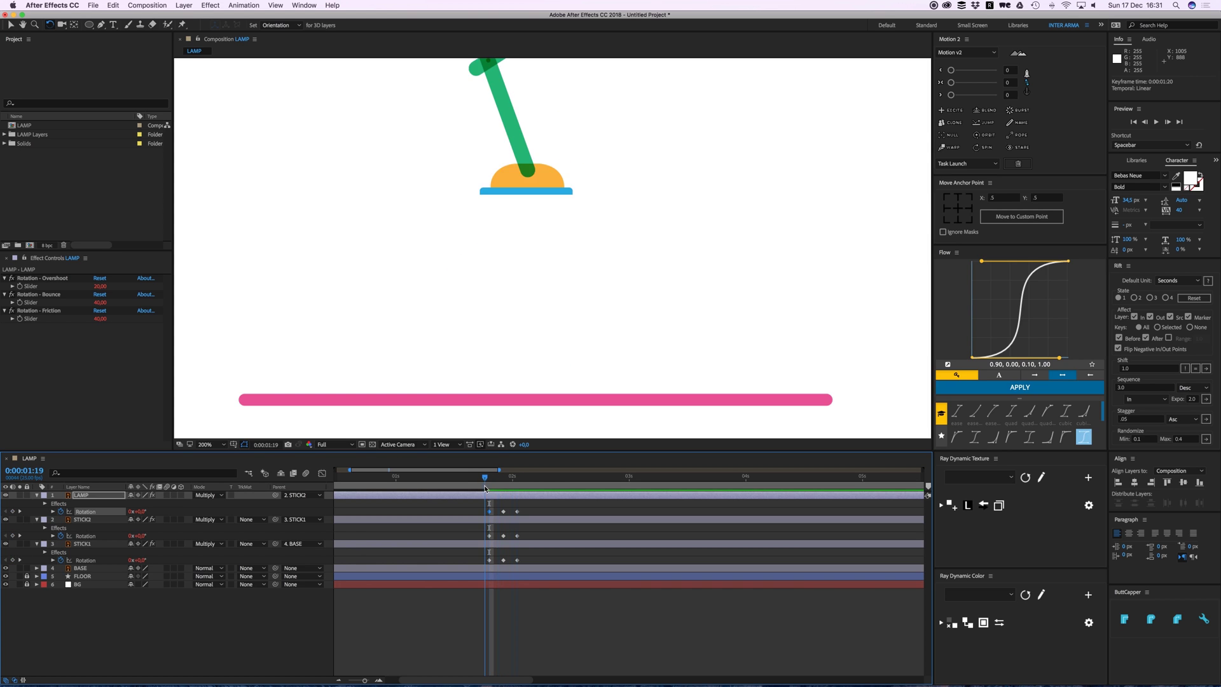
key("space")
- Reveal BASE's Position keyframes and shift all Rotation keyframes earlier so they start at 0:00:01:13
scroll(531, 357, "down", 2)
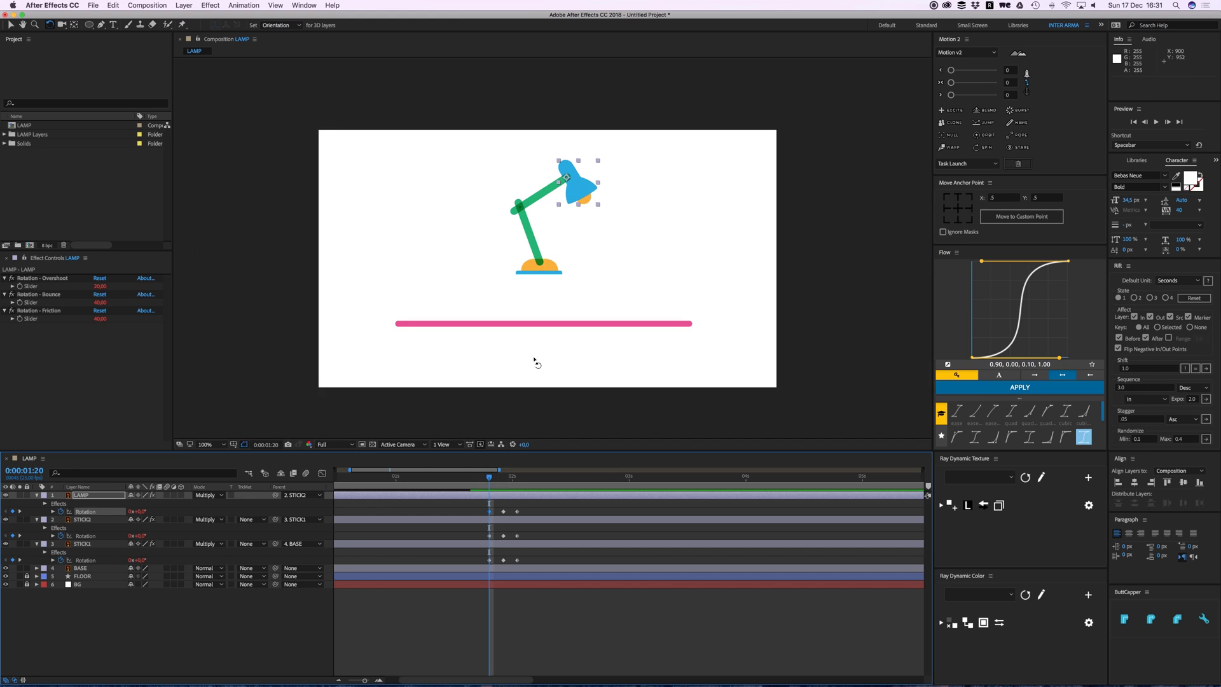
left_click(80, 568)
key("p")
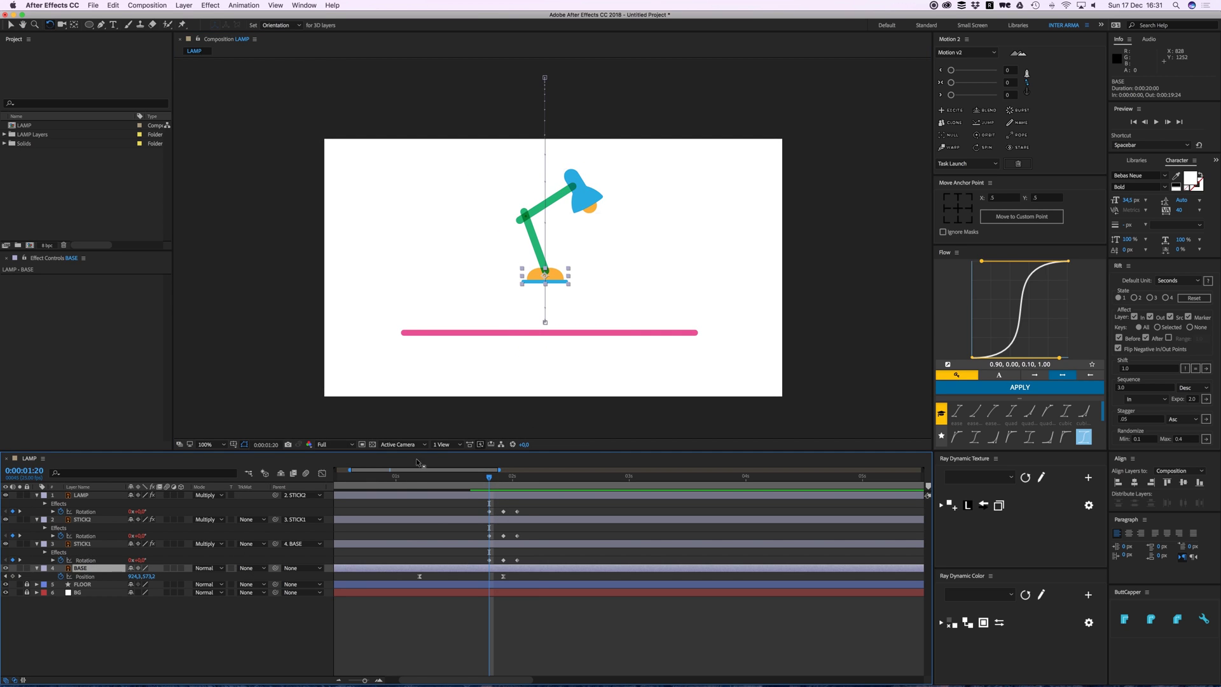
left_click_drag(486, 488, 419, 476)
left_click(457, 478)
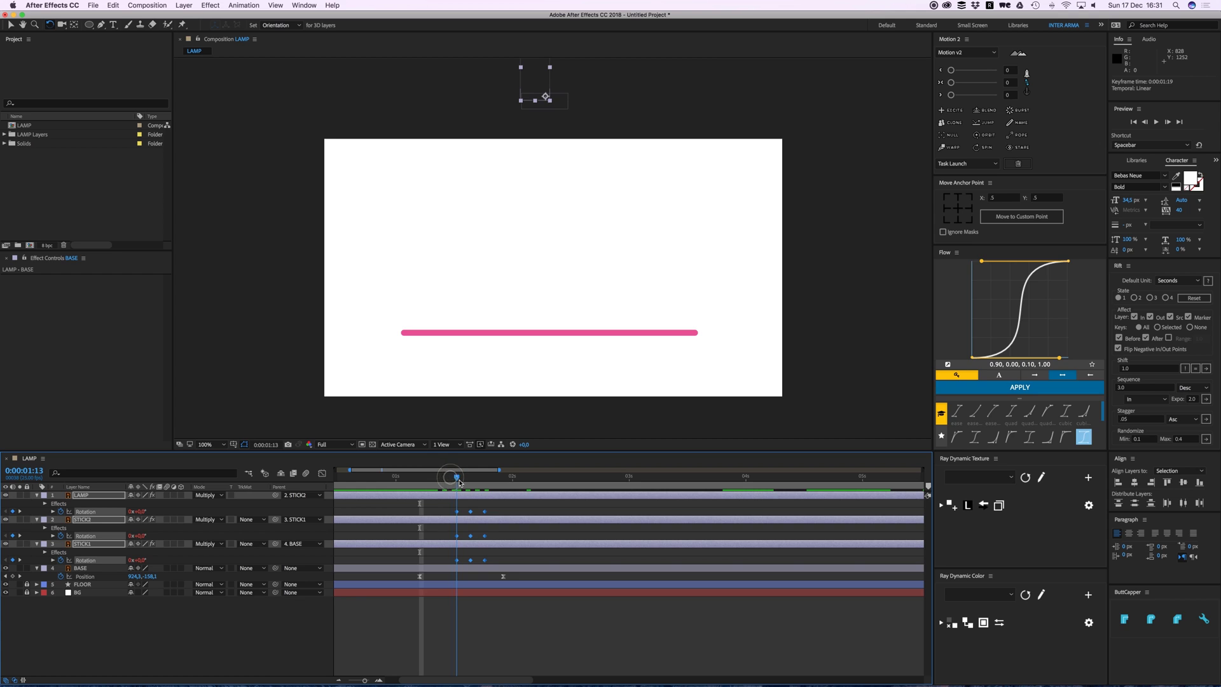
- Move all Rotation keyframes so they end at 0:00:02:17 and check the swing on the landed lamp
left_click_drag(485, 511, 591, 511)
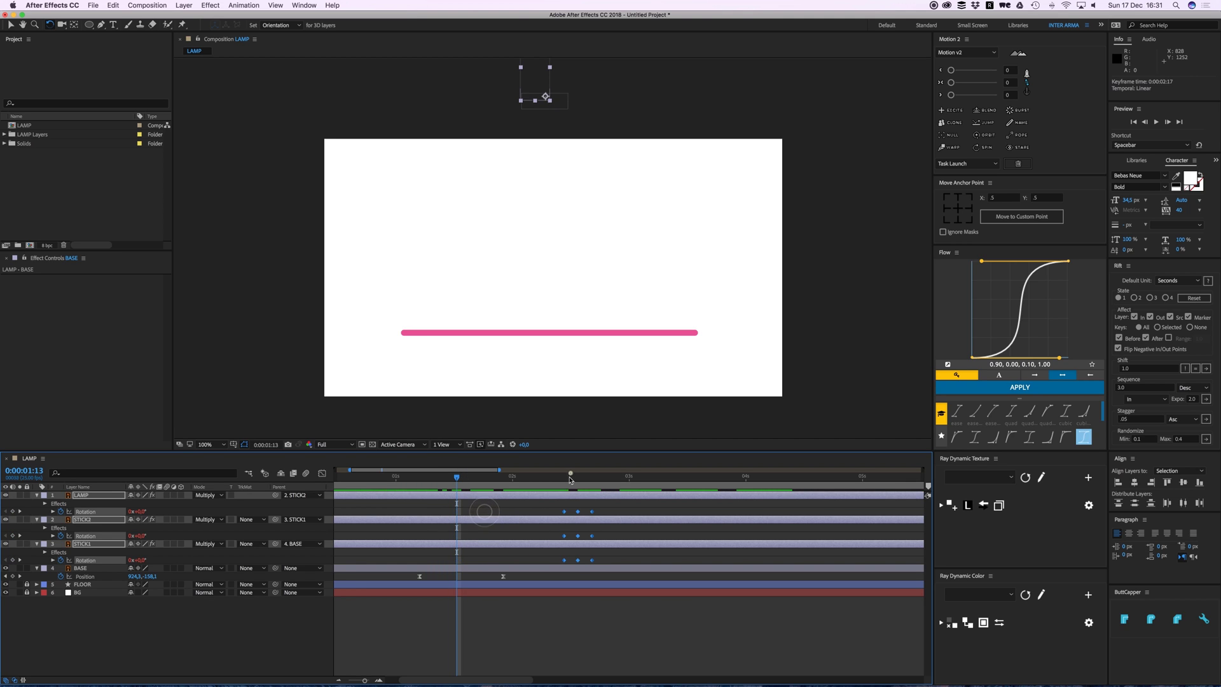
left_click(566, 476)
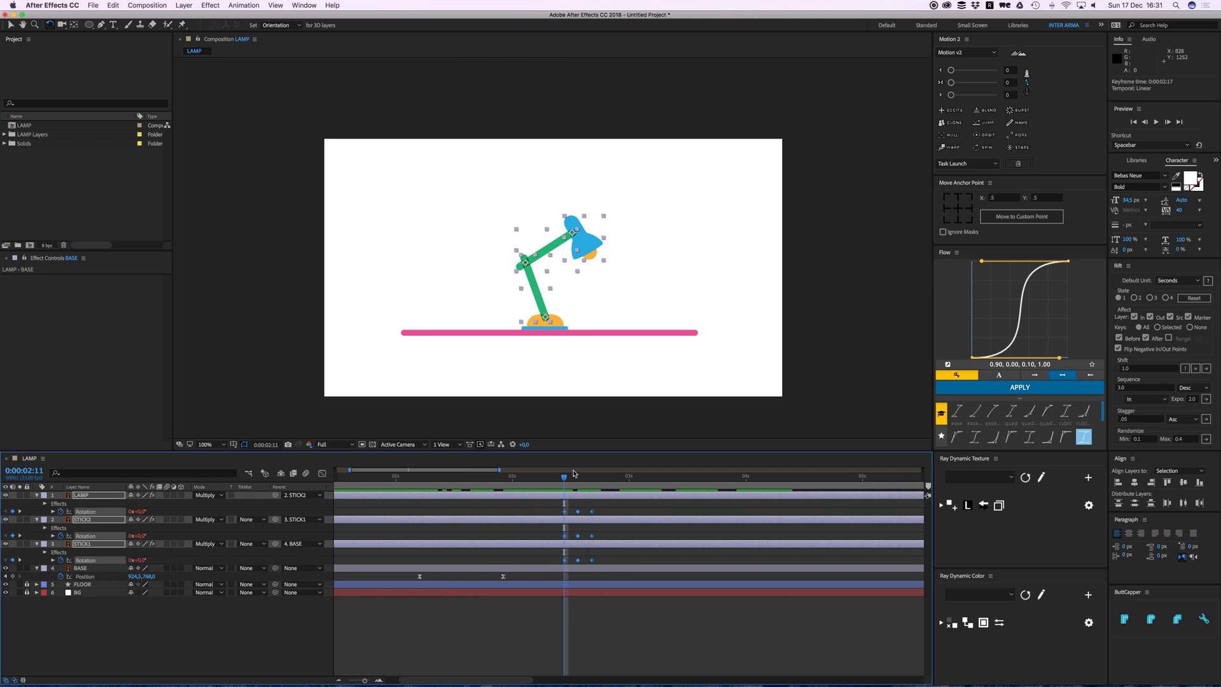
left_click_drag(570, 481, 583, 487)
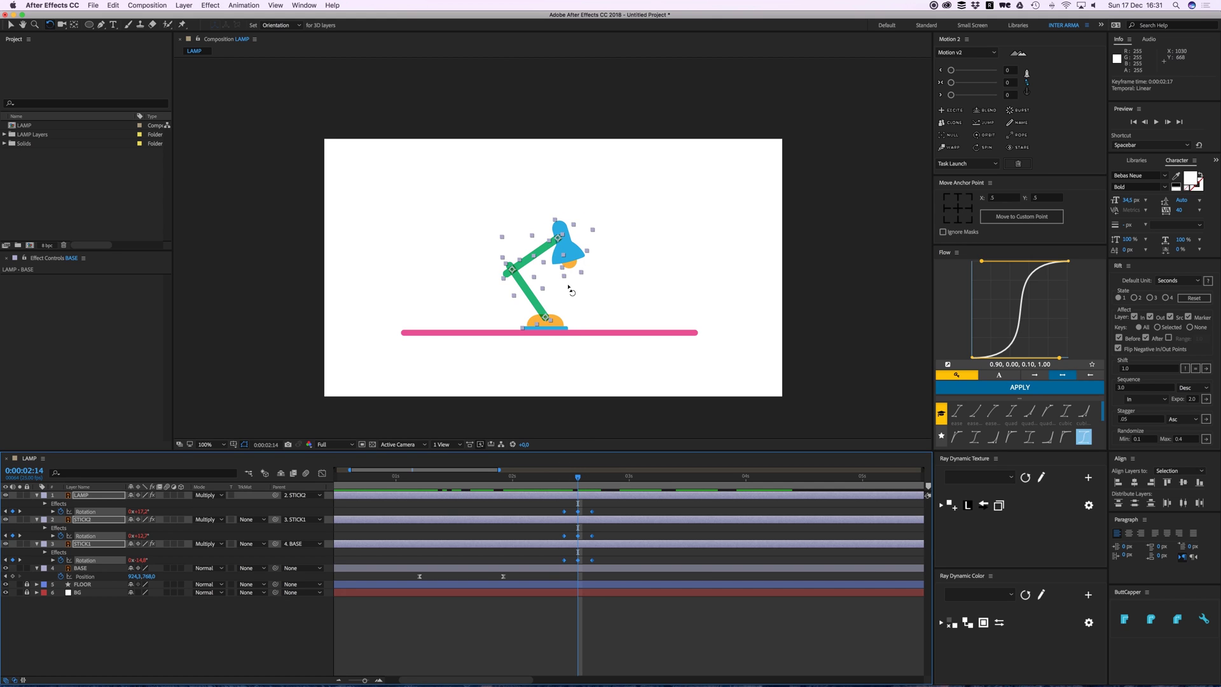
left_click(594, 482)
left_click_drag(626, 496, 549, 568)
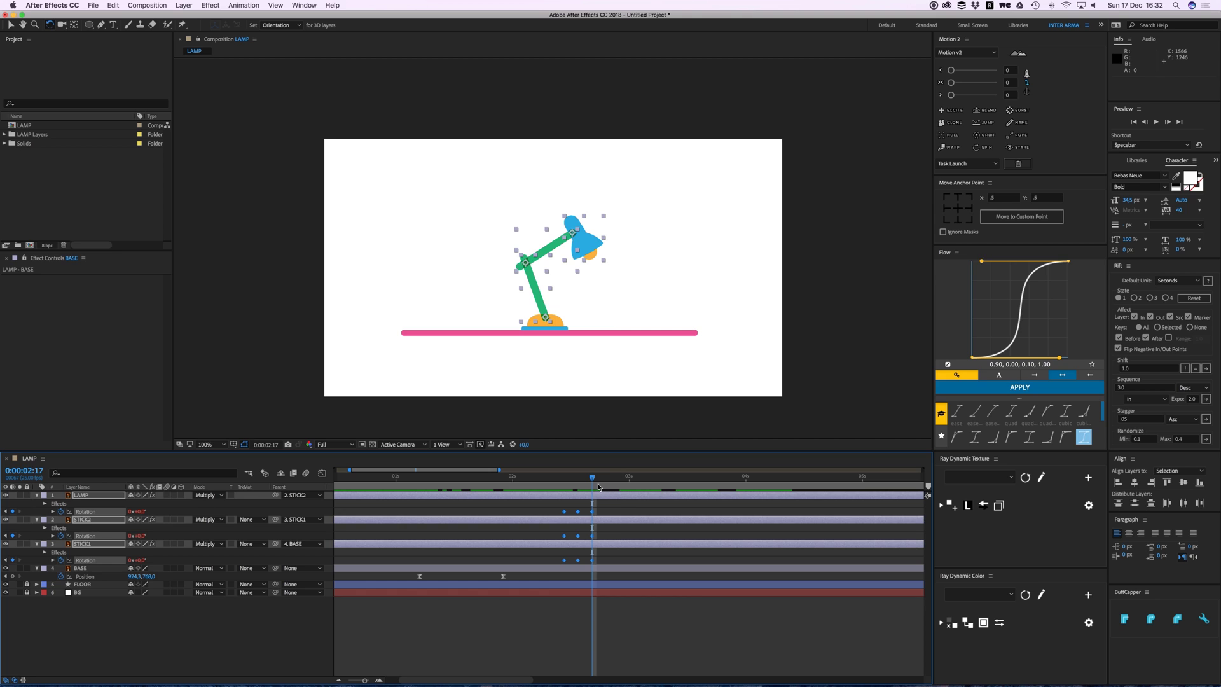
key("space")
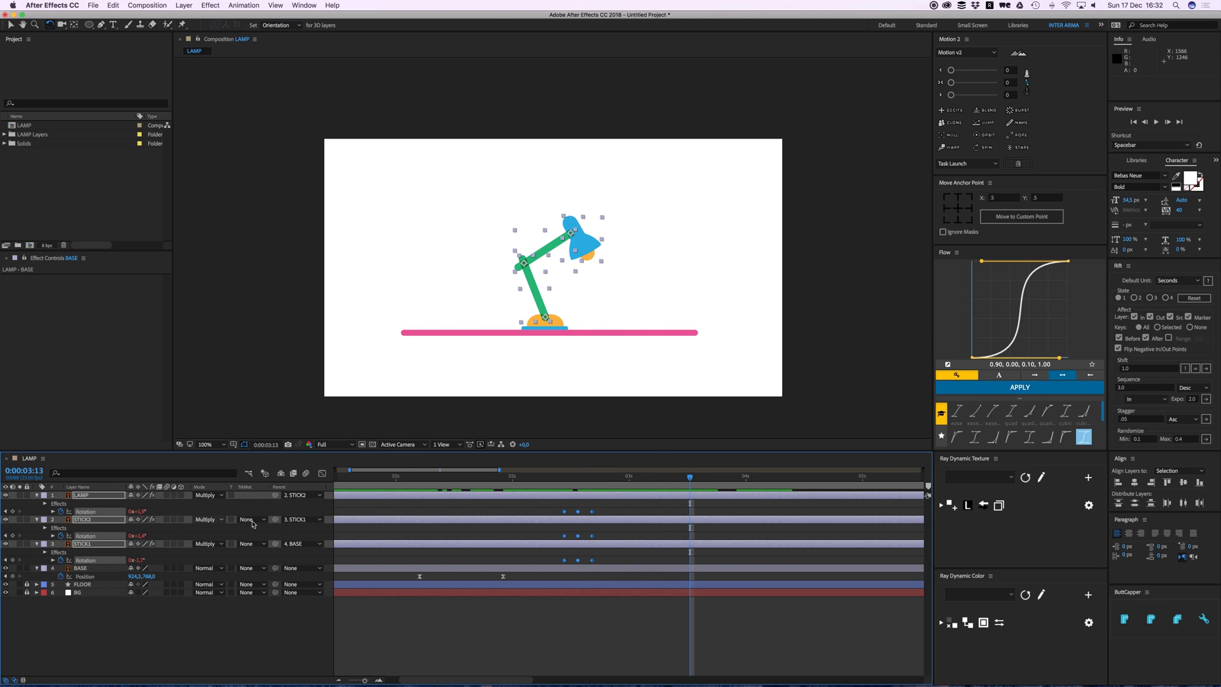
- Shift all Rotation keyframes back into the drop, ending at about 0:00:01:16, and preview the animation
mouse_move(616, 480)
left_mouse_down()
mouse_move(668, 479)
mouse_move(634, 481)
left_mouse_up()
left_click(592, 512, "super")
left_click_drag(566, 519, 481, 521)
left_click_drag(461, 477, 415, 478)
key("space")
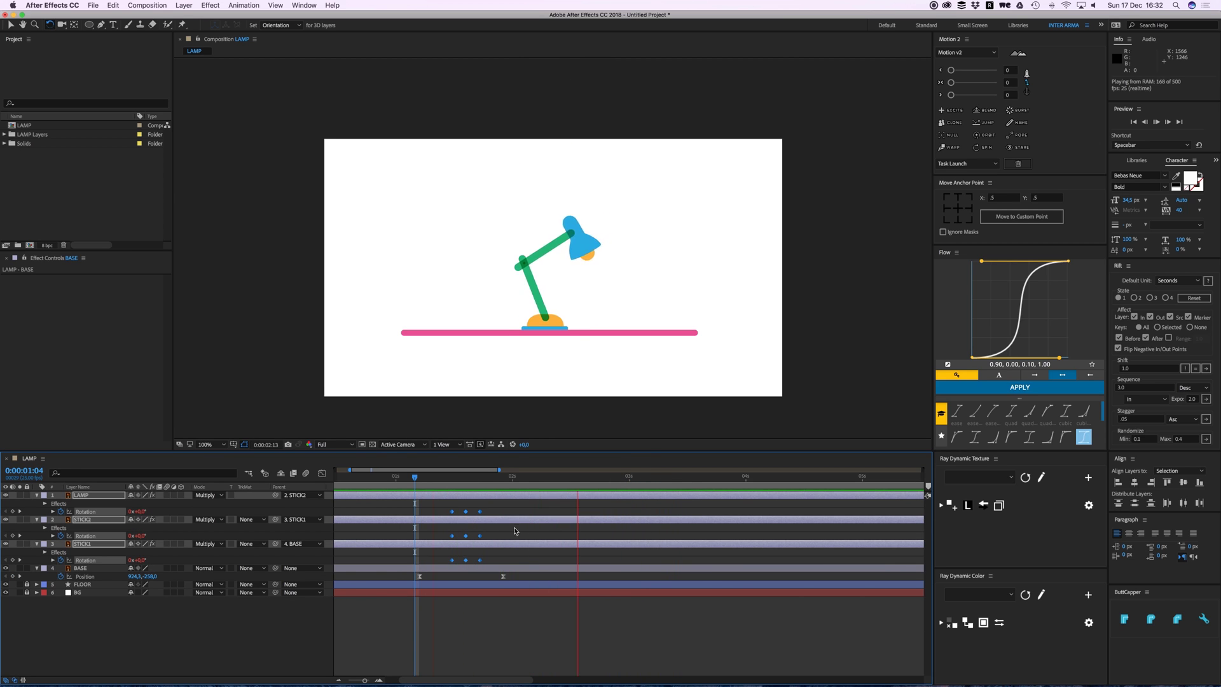
left_click_drag(481, 512, 470, 512)
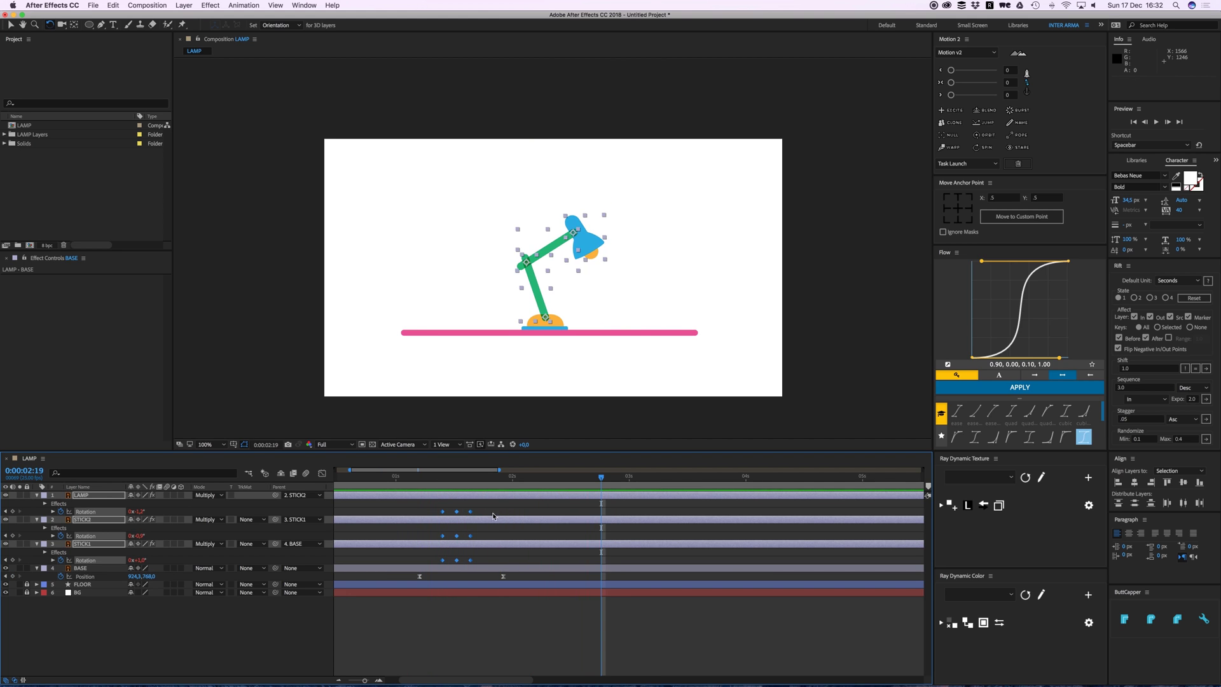
- Stagger the Rotation keyframes by delaying STICK2 about two frames and LAMP about four frames behind STICK1, and preview
left_click(490, 534)
left_click(439, 521)
left_click_drag(423, 533, 486, 541)
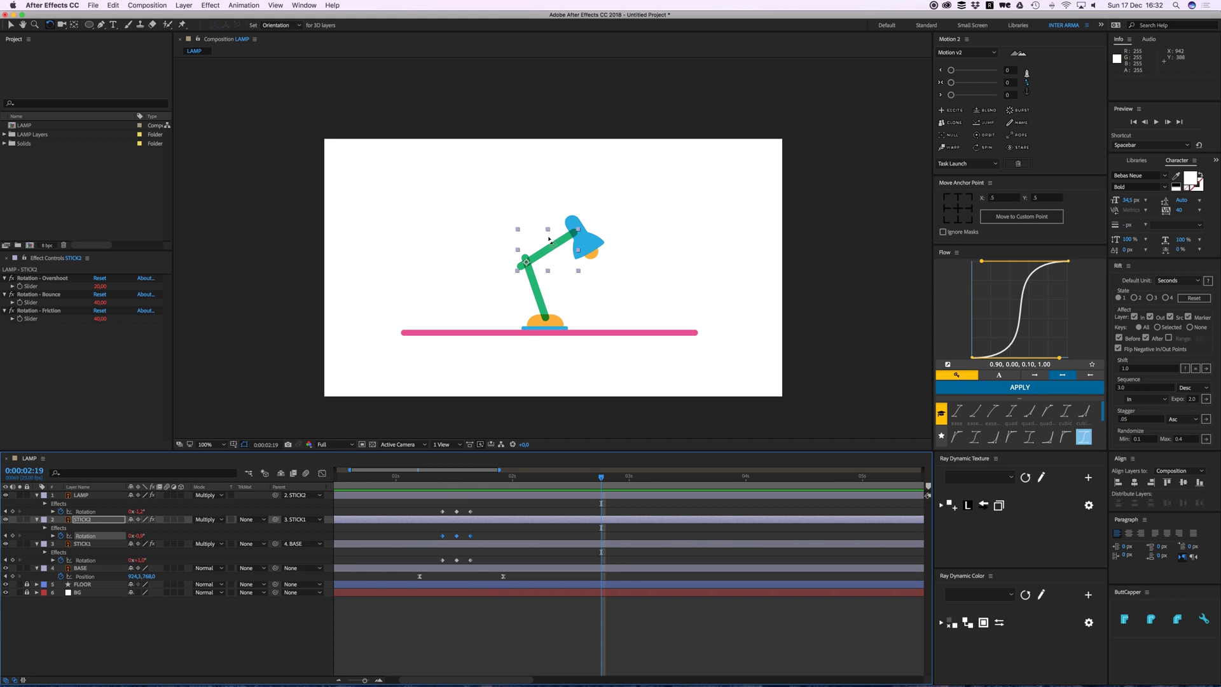
left_click(444, 536)
left_click_drag(447, 540, 493, 515)
left_click_drag(438, 476, 395, 477)
left_click(505, 614)
key("space")
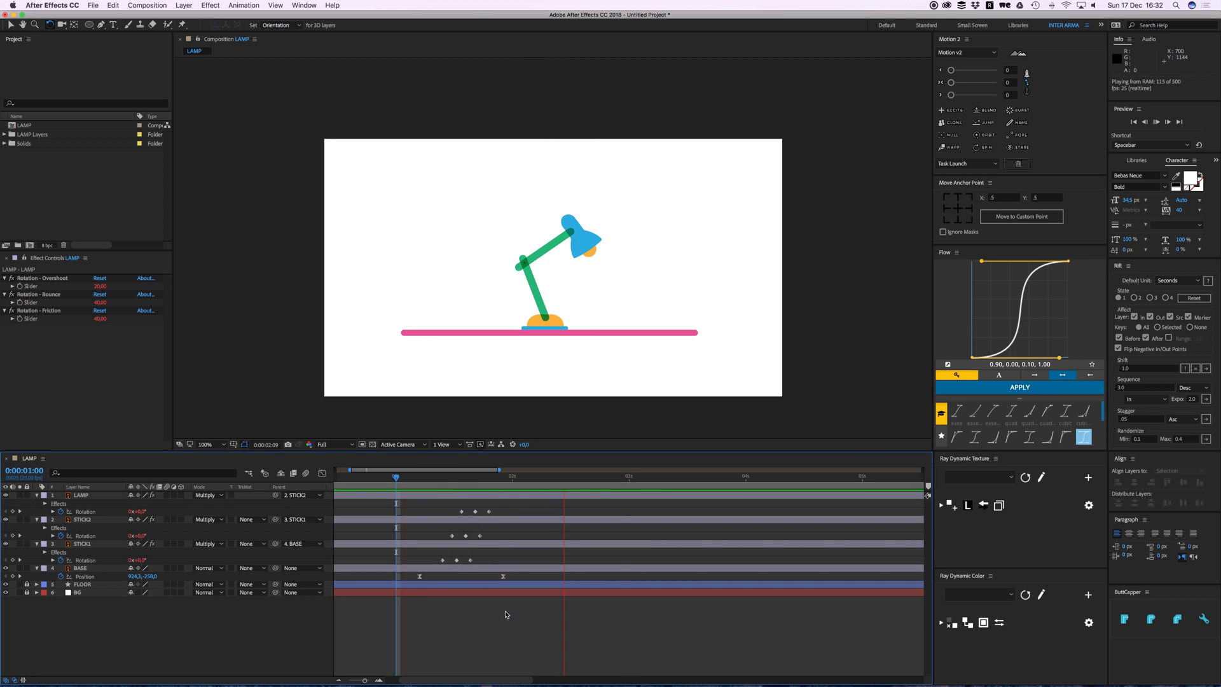
- Shift the staggered Rotation keyframes of all three layers about two frames earlier, starting STICK1 at 0:00:01:08, and preview
key("space")
left_click_drag(467, 480, 458, 487)
left_click(429, 477)
key("space")
key("space")
left_click_drag(518, 499, 437, 562)
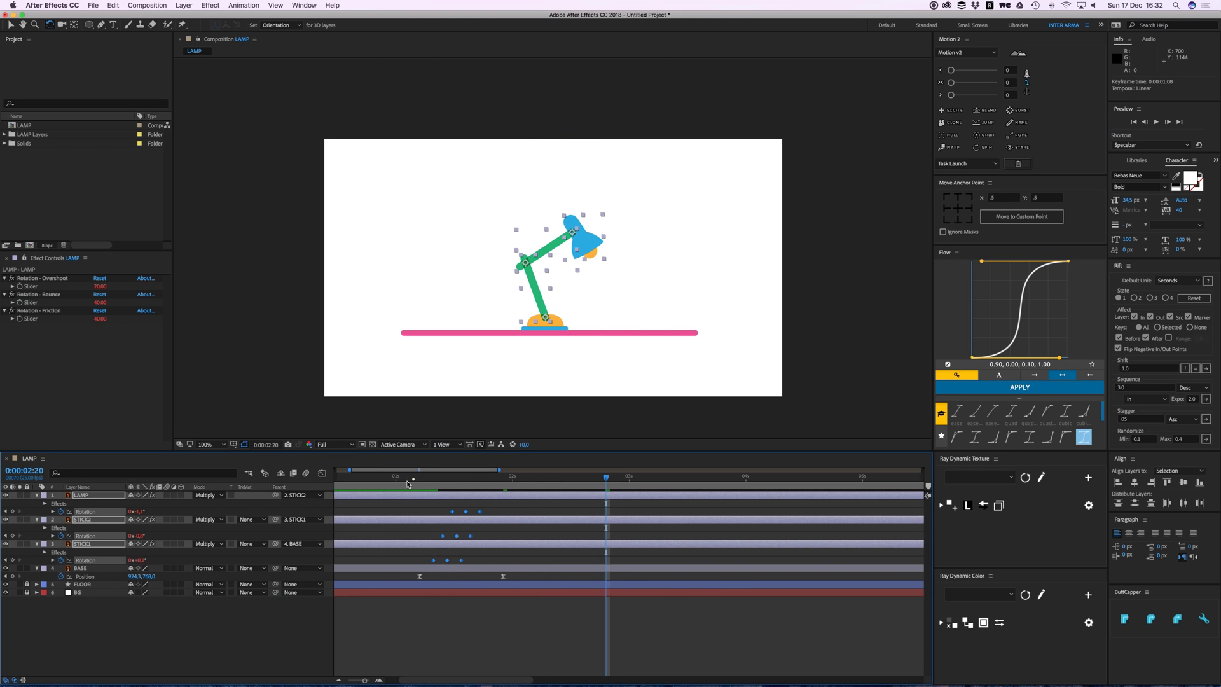
key("space")
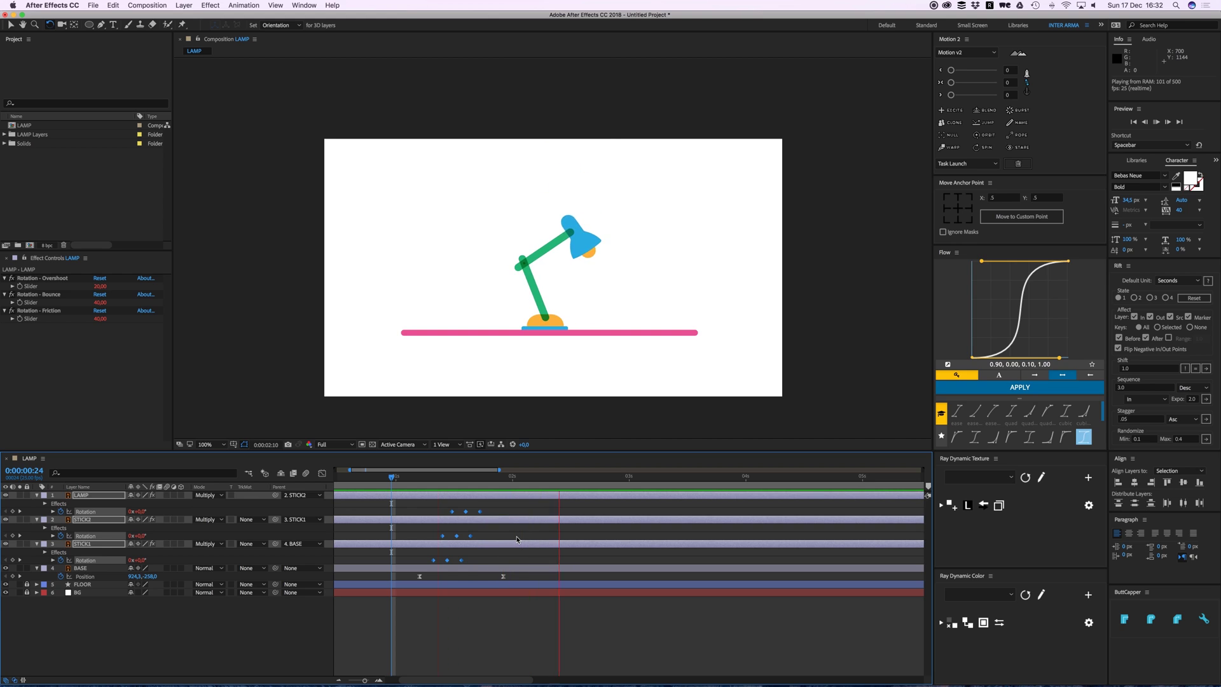
key("space")
- Keyframe BASE's Position at 0:00:02:24 and slide it left along the floor at about 0:00:03:16
left_click(532, 568)
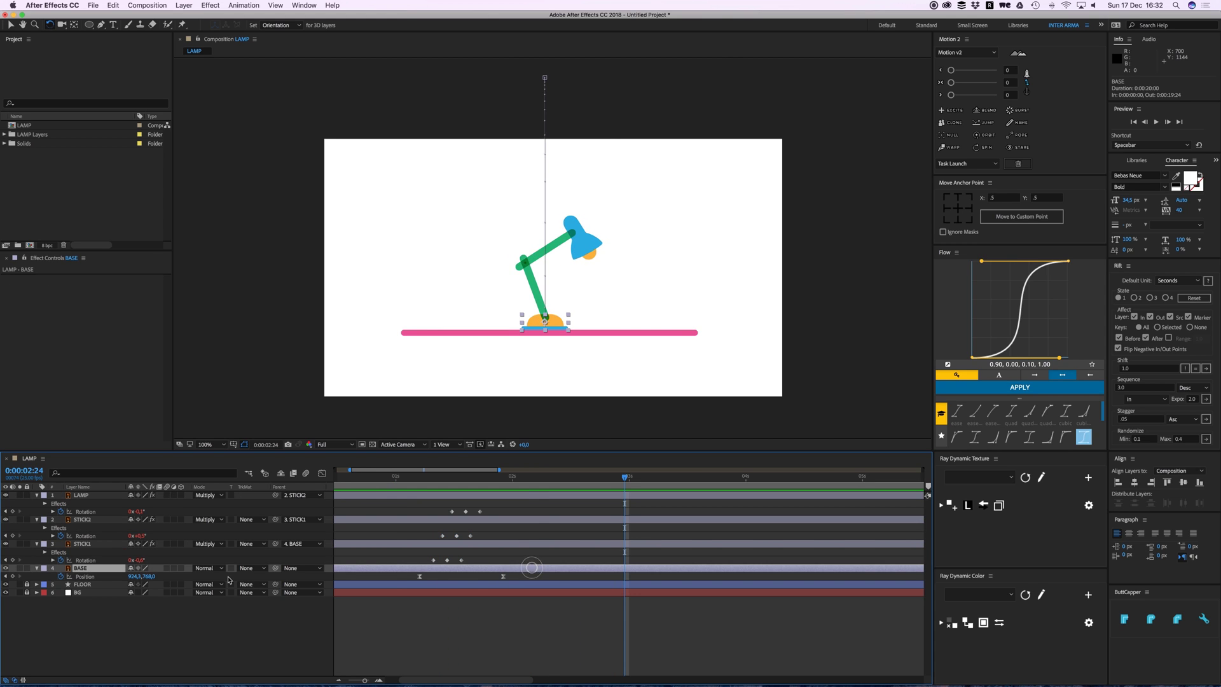
left_click(13, 576)
left_click_drag(625, 477, 704, 476)
key("v")
left_click_drag(557, 329, 460, 328)
- Add Rotation keyframes at 0:00:03:03 to LAMP, STICK2 and STICK1
left_click_drag(689, 477, 658, 477)
left_click(666, 544)
left_click(666, 520, "shift")
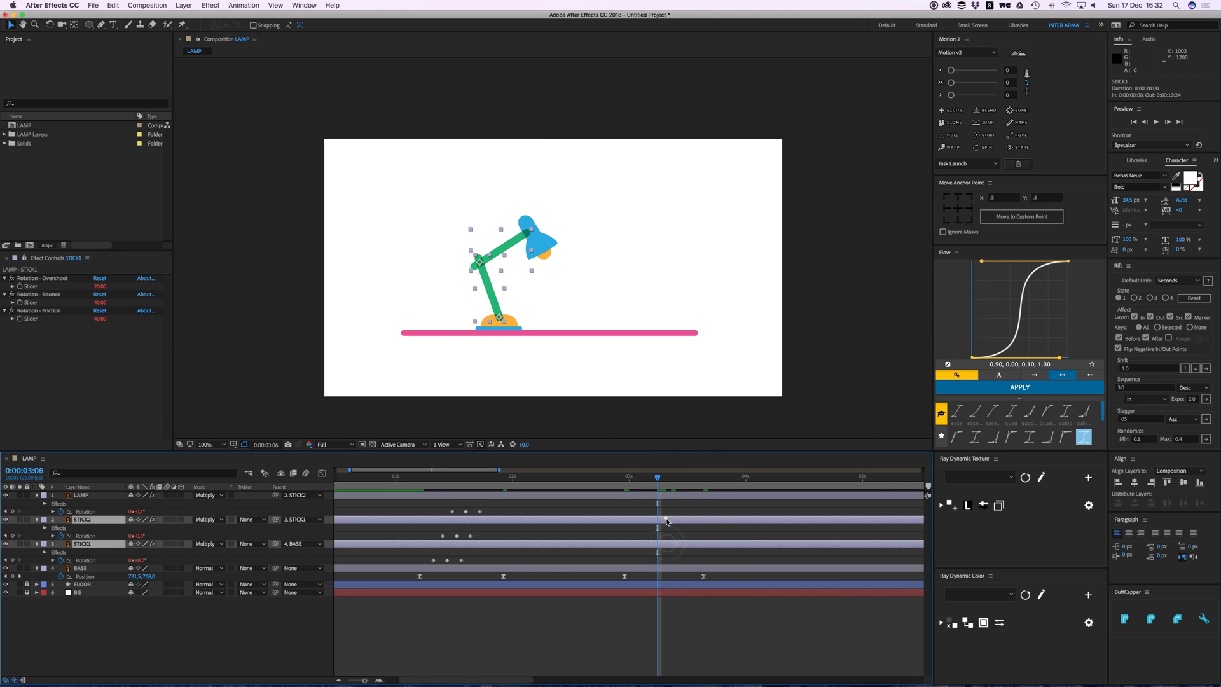
left_click(666, 495, "shift")
left_click(12, 511)
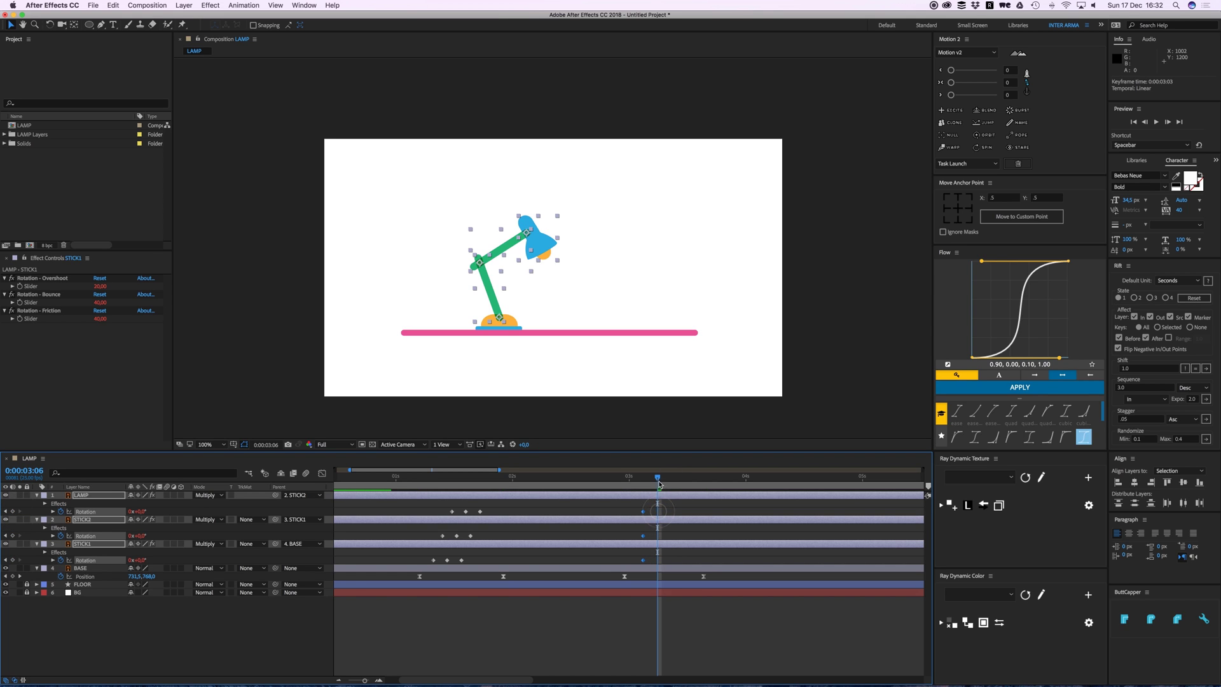
- At 0:00:03:06, rotate STICK1, STICK2 and LAMP counterclockwise so the arm leans left and the head tilts up
left_click(537, 352)
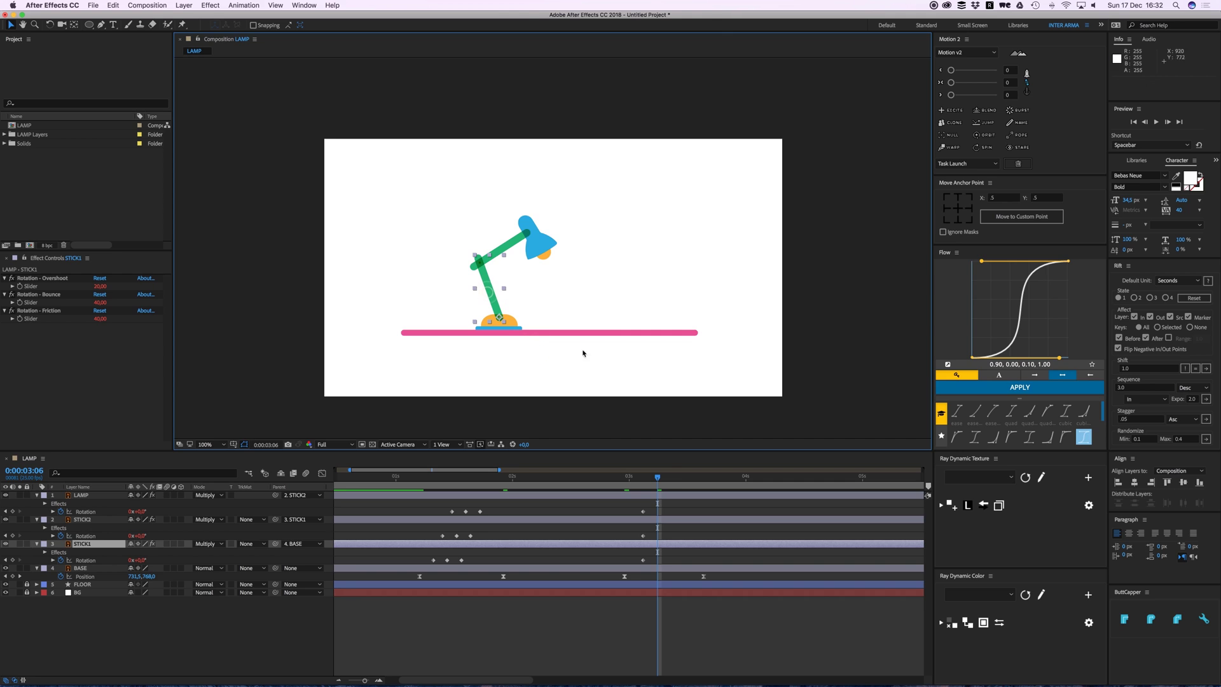
mouse_move(658, 480)
left_mouse_down()
mouse_move(644, 478)
mouse_move(662, 479)
left_mouse_up()
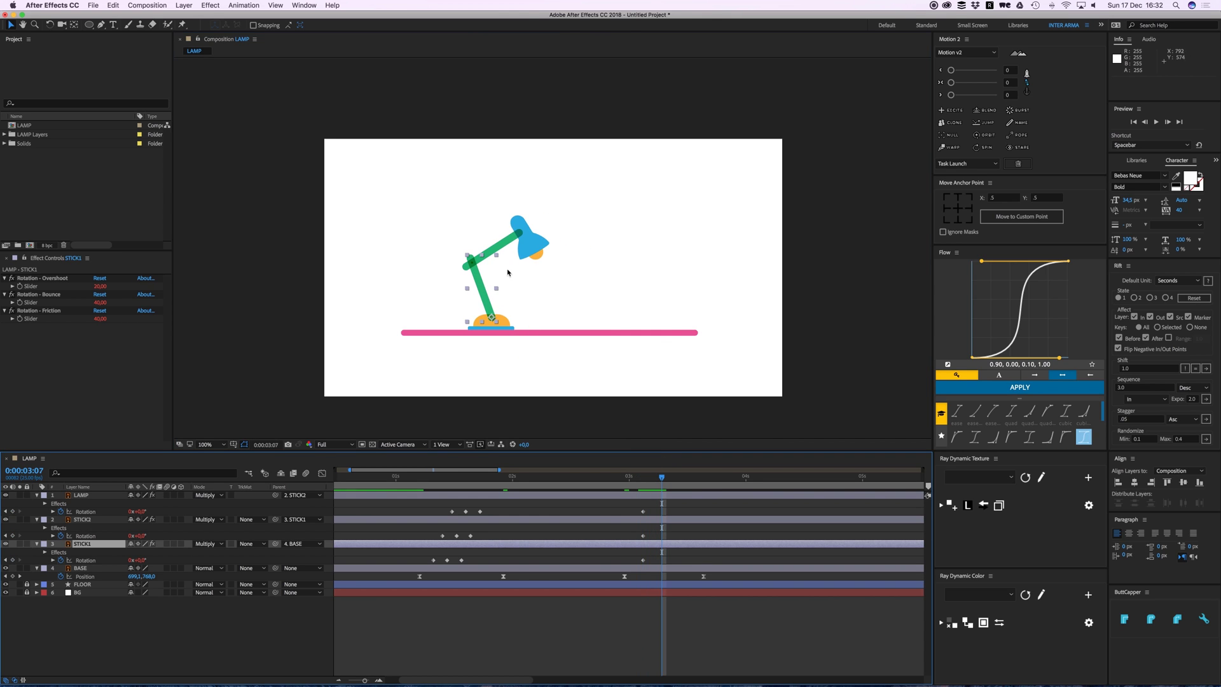
left_click(440, 263)
left_click(488, 297)
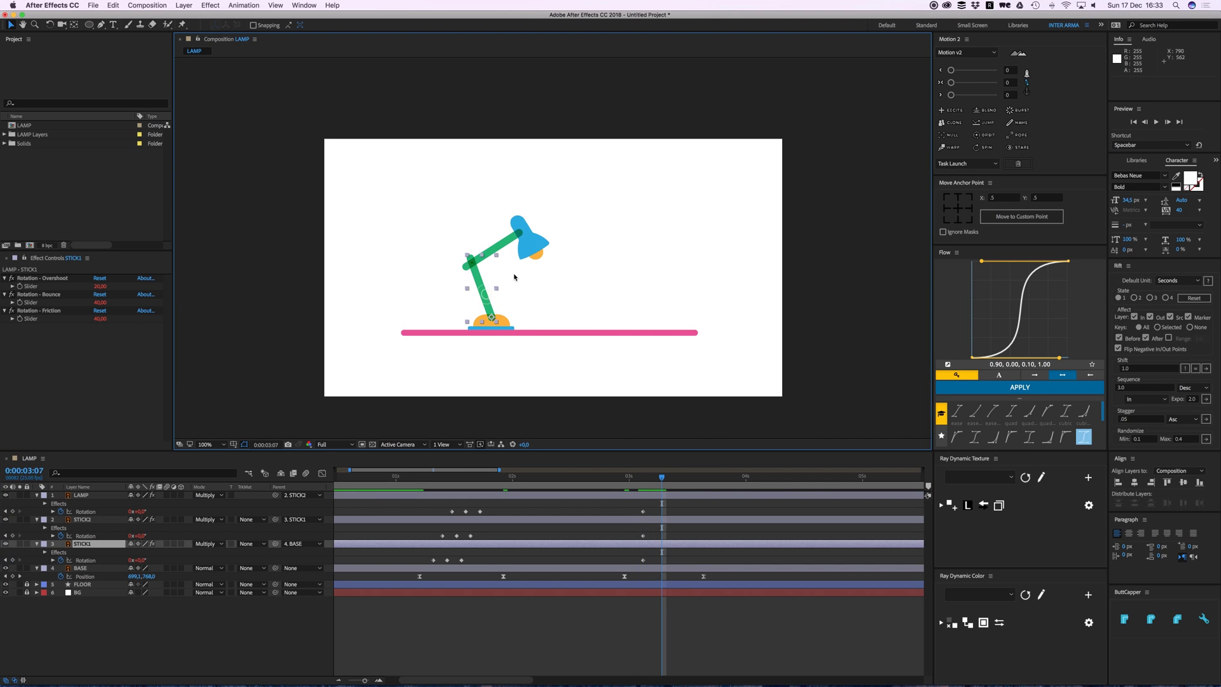
scroll(487, 279, "up", 2)
left_click_drag(662, 485, 629, 483)
key("w")
left_click_drag(530, 272, 519, 277)
left_click(567, 198)
left_click_drag(576, 204, 629, 182)
left_click(626, 186)
- Copy the 0:00:03:03 Rotation keyframes of LAMP, STICK2 and STICK1 to 0:00:03:09
left_click_drag(659, 477, 672, 478)
left_click(644, 512)
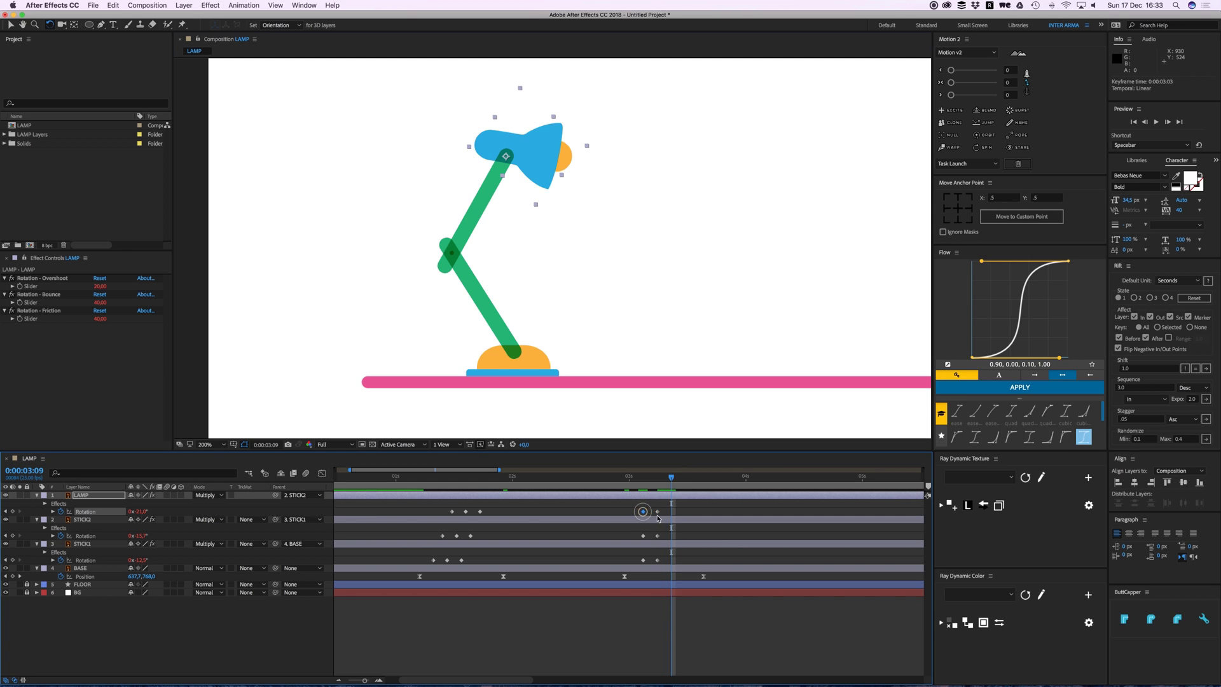
key("cmd+v")
left_click(644, 536)
key("cmd+c")
key("cmd+v")
left_click(643, 561)
key("cmd+c")
key("cmd+v")
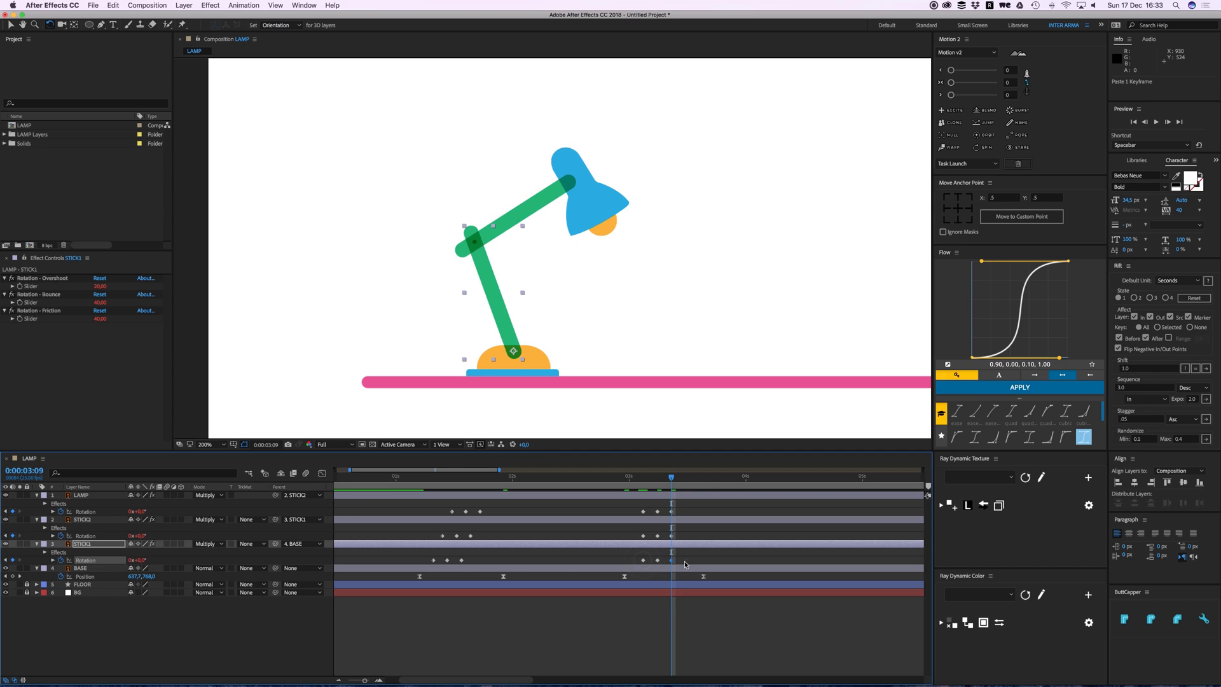
- Preview the lamp's sideways slide with the new Rotation keyframes and inspect the pose at 0:00:03:06
left_click(693, 553)
left_click_drag(690, 563, 578, 500)
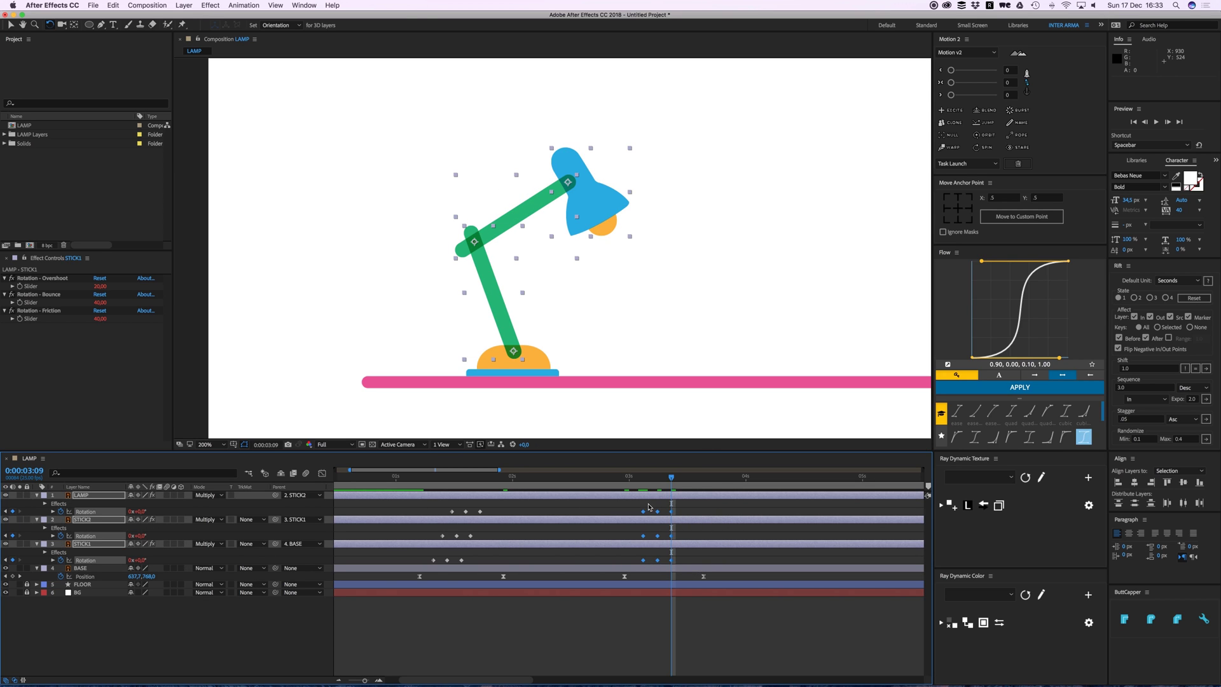
left_click(649, 506)
left_click_drag(638, 479, 635, 479)
scroll(626, 354, "down", 1)
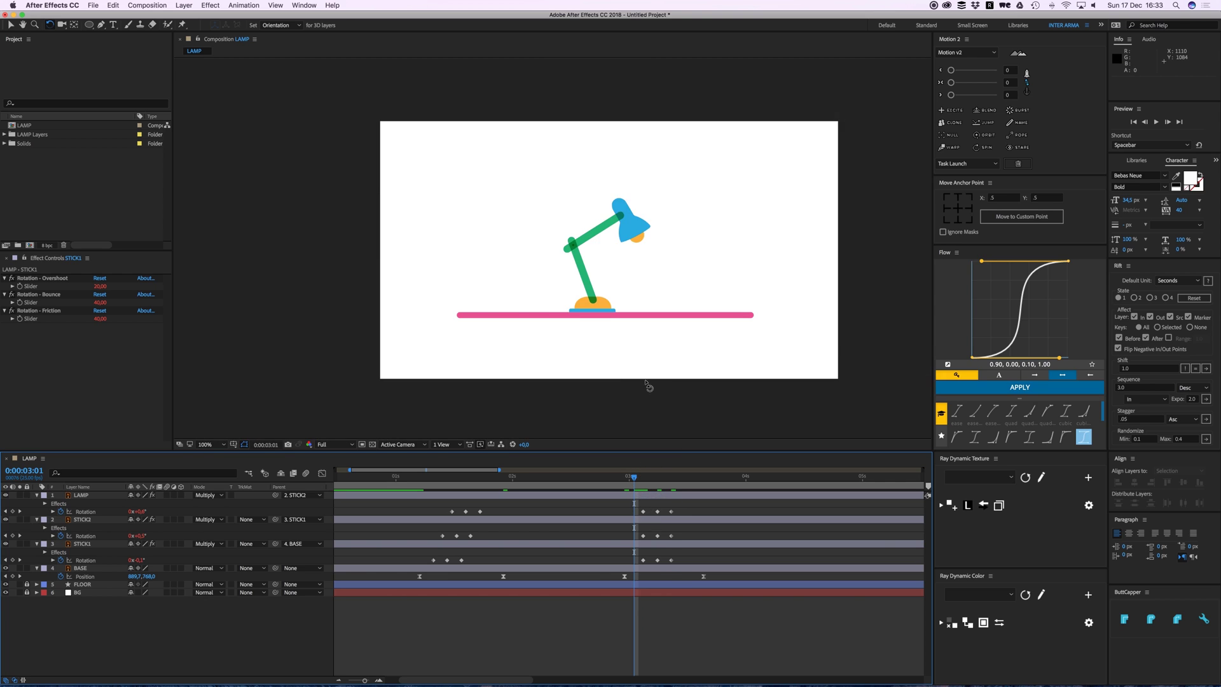
key("space")
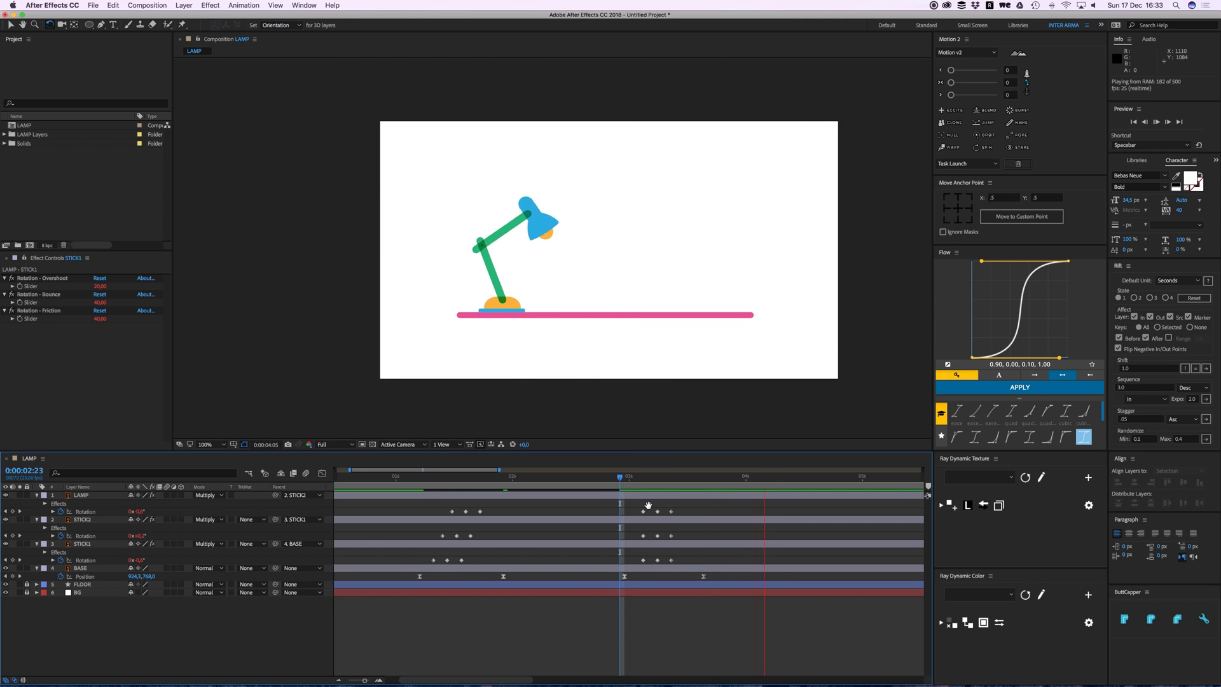
left_click(659, 486)
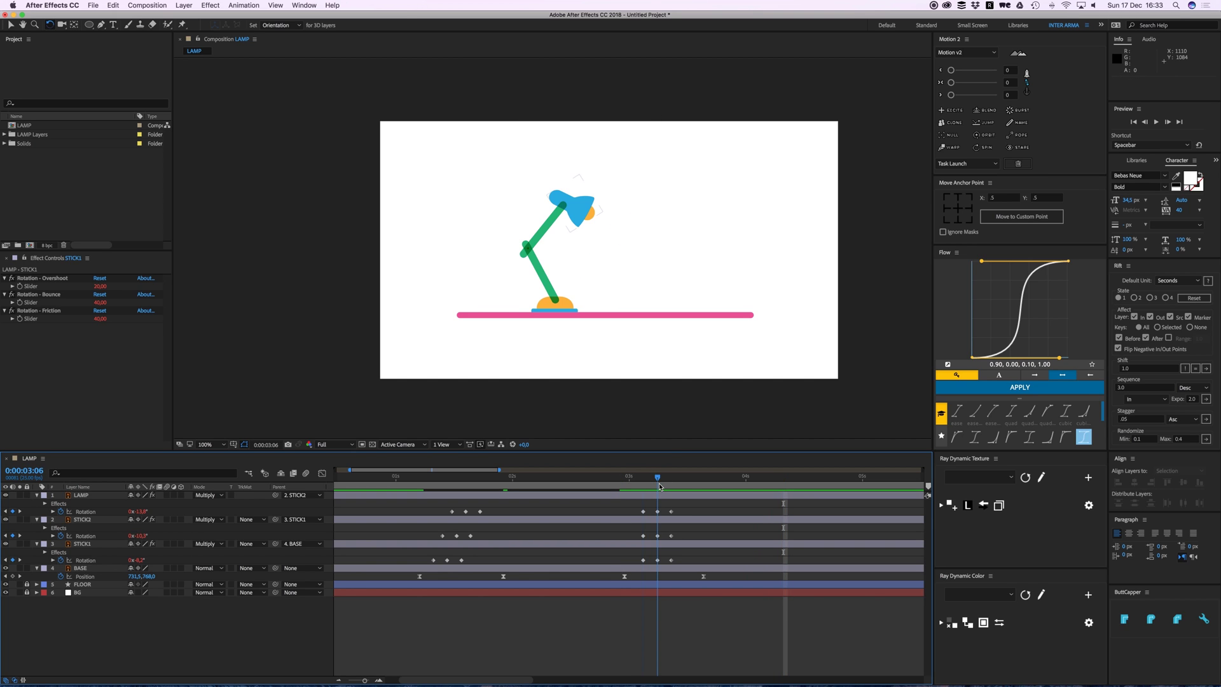
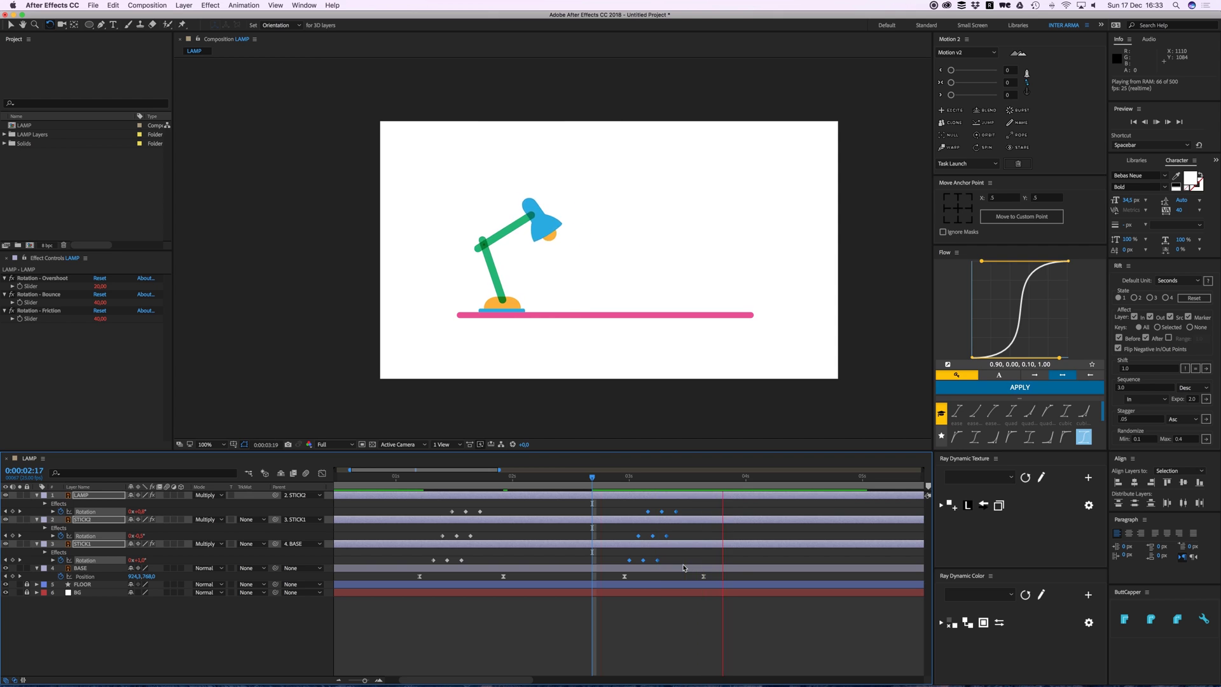
- Shift the staggered slide Rotation keyframes later so STICK1's last one sits at 0:00:03:12, and preview
left_click_drag(657, 560, 687, 557)
key("space")
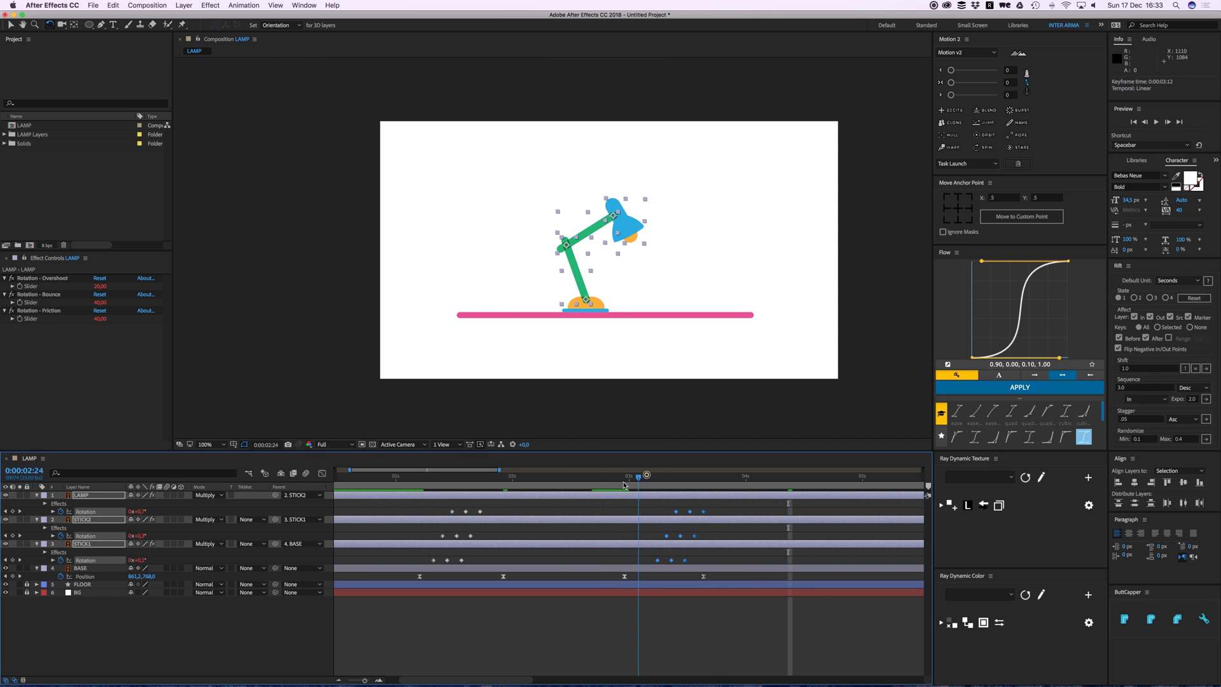
key("space")
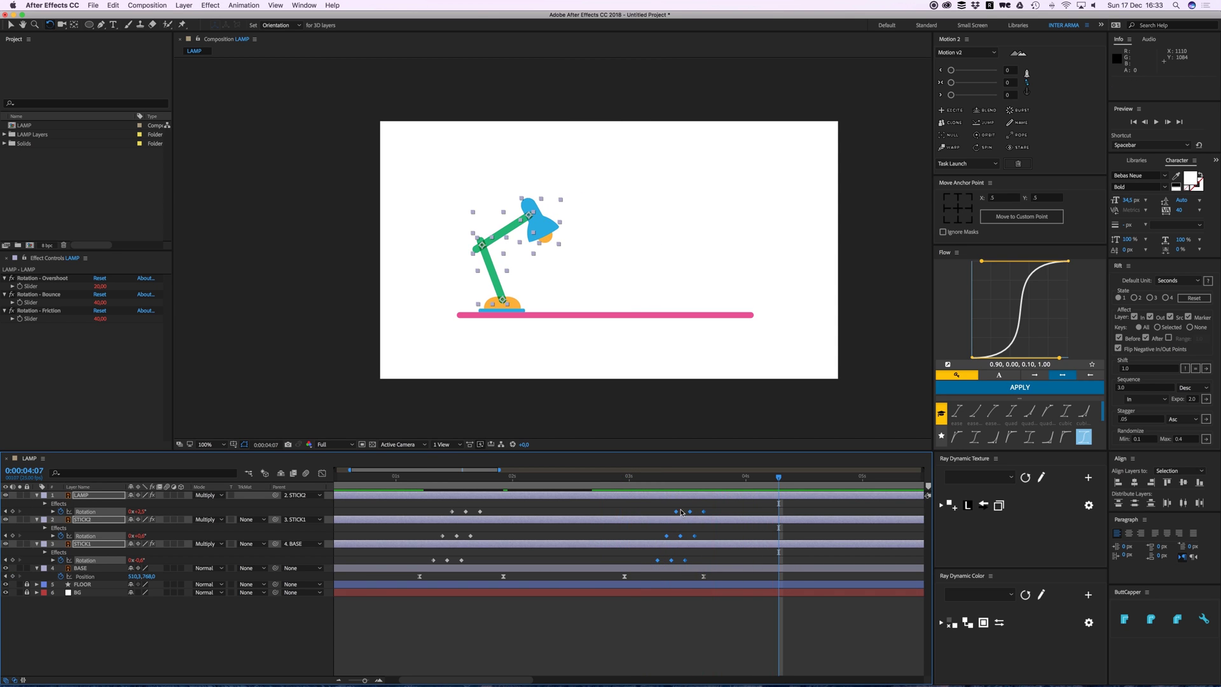
- Move BASE's last Position keyframe to 0:00:03:13 and select both Position keyframes of the slide
left_click_drag(704, 576, 689, 577)
left_click(644, 475)
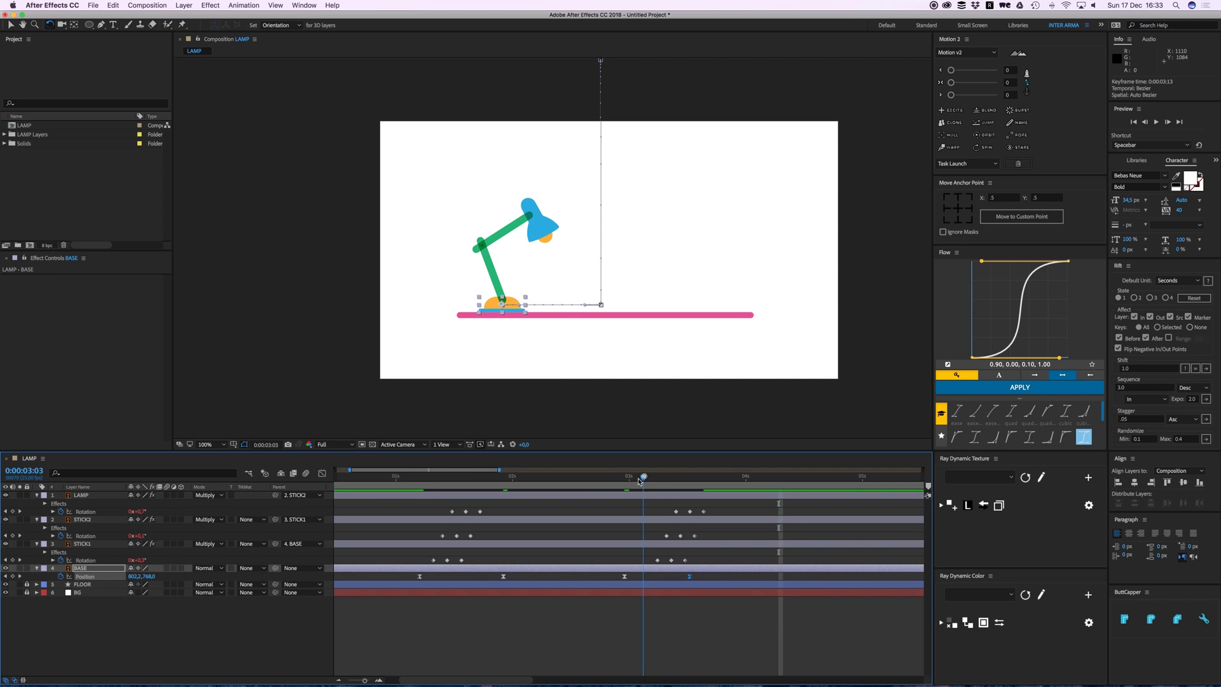
left_click(625, 576, "shift")
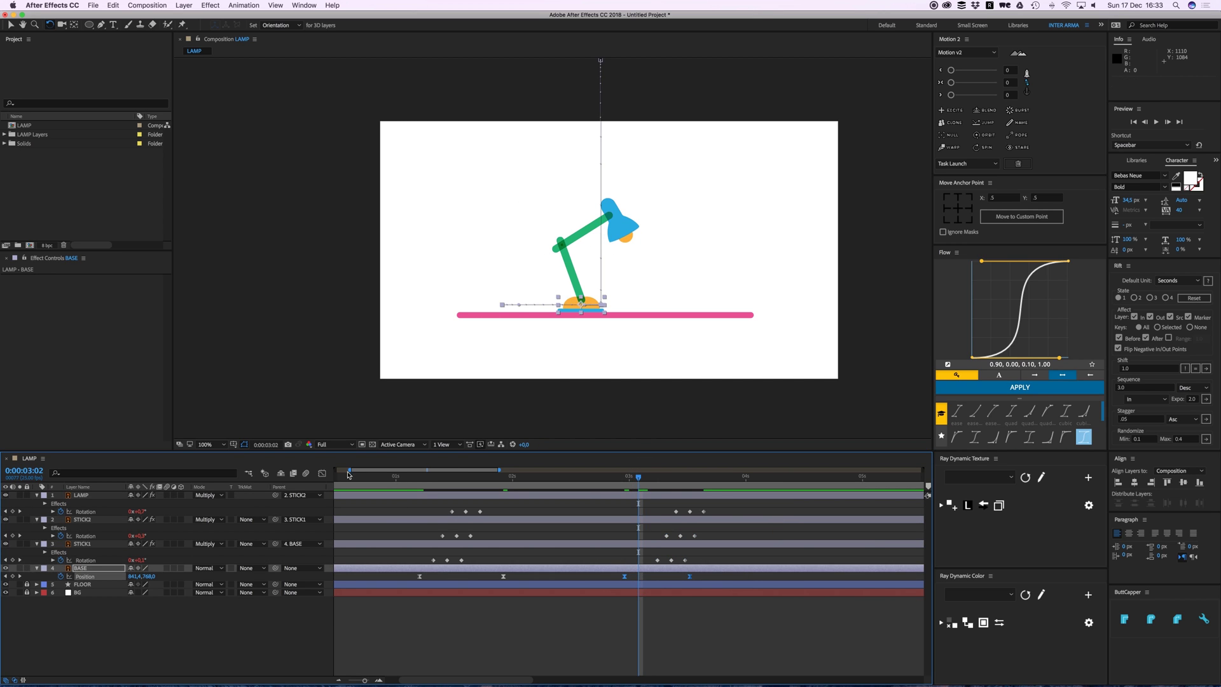
- Lengthen the easing on both of BASE's slide Position keyframes so the speed graph peaks sharply mid-move, and preview the slide
left_click(322, 475)
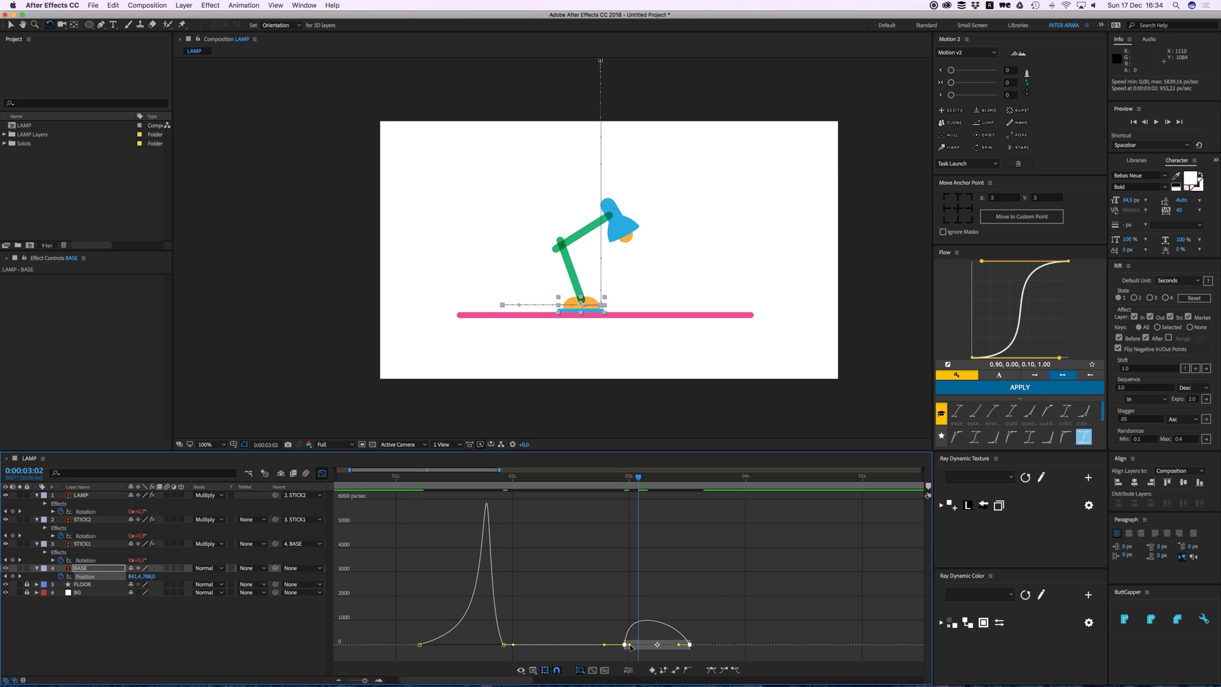
left_click_drag(630, 647, 667, 650)
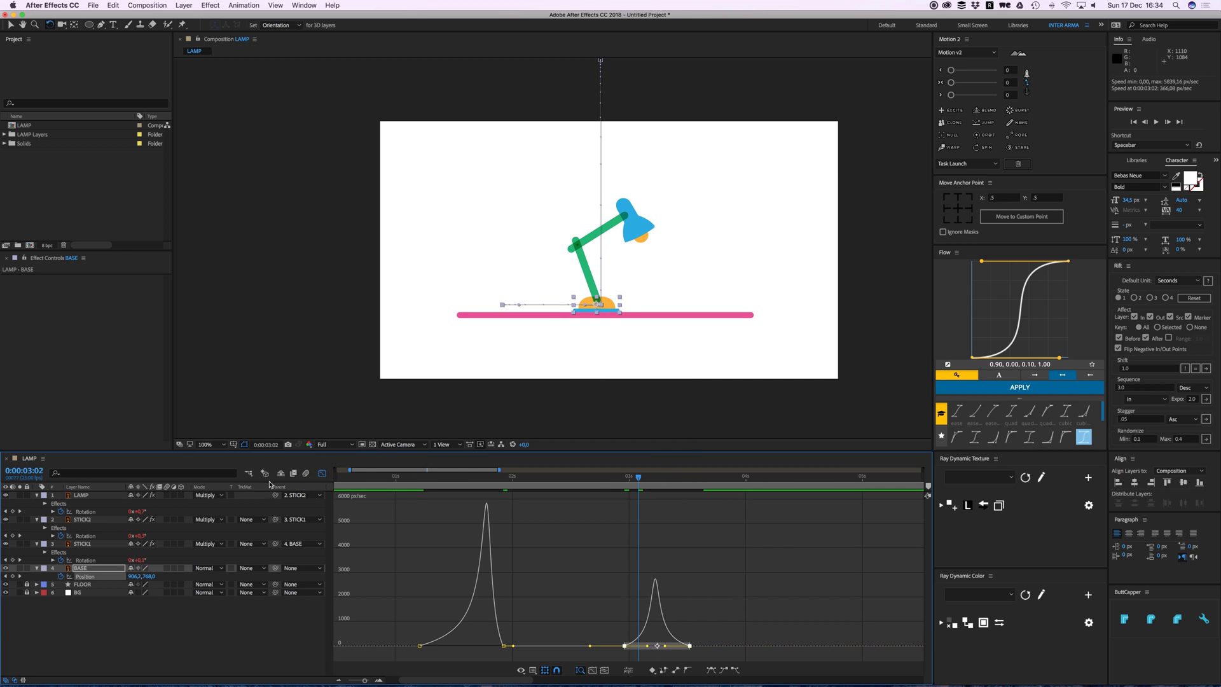
left_click(326, 477)
key("space")
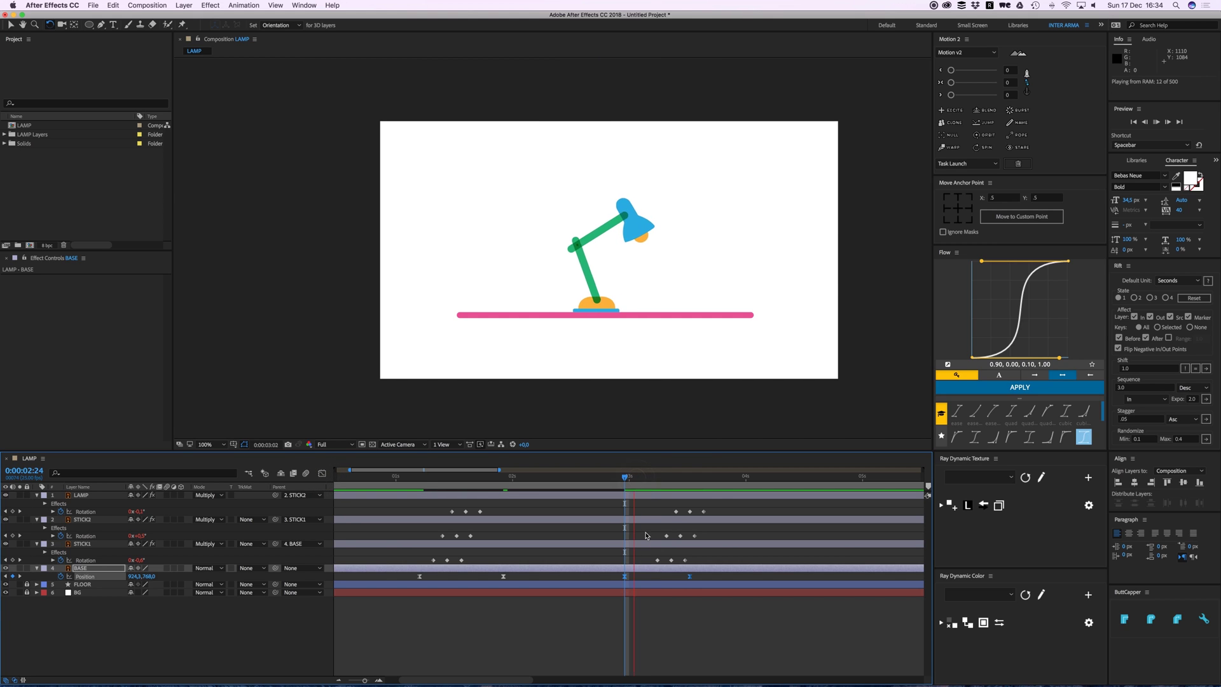
key("space")
- Shift the slide Rotation keyframes of LAMP, STICK2 and STICK1 earlier so STICK1's last one sits at 0:00:03:09, and preview
left_click_drag(647, 500, 673, 561)
key("space")
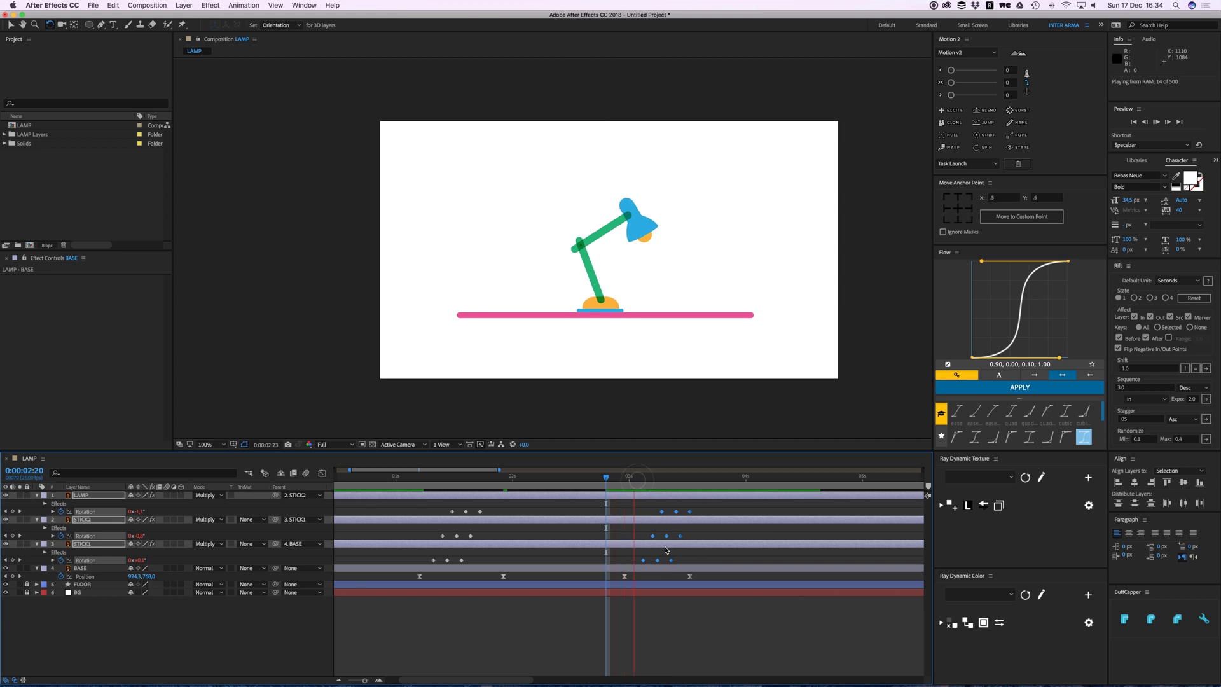
key("space")
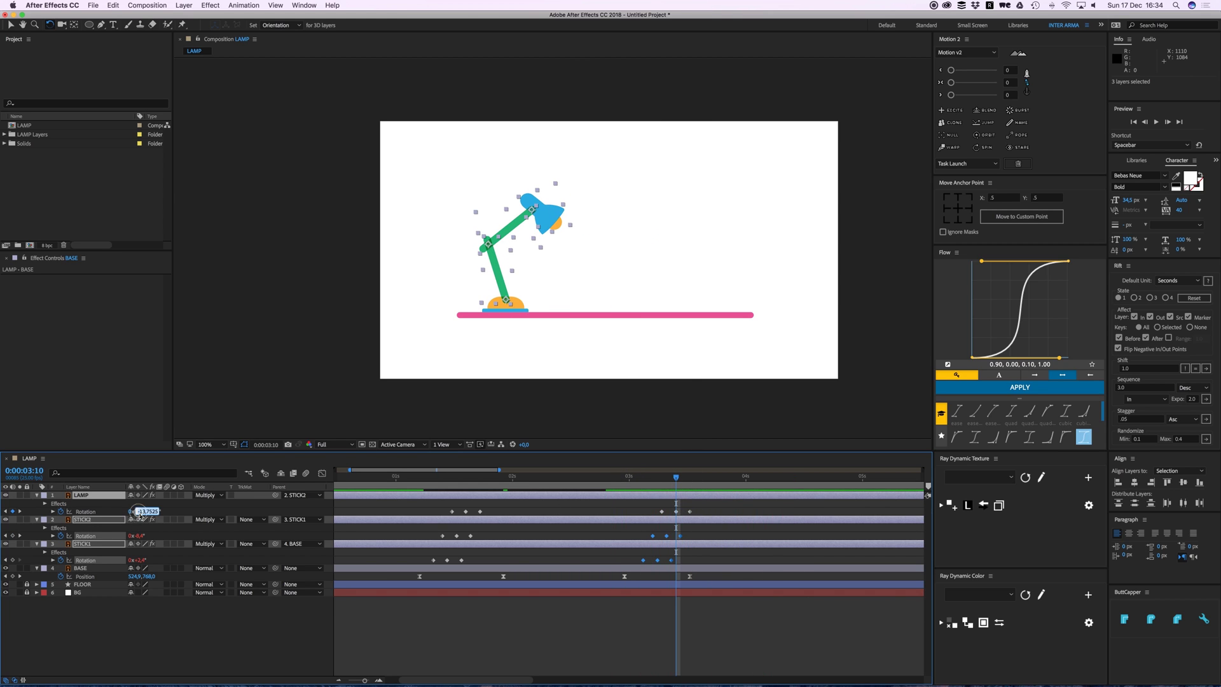
type("0")
key("Return")
key("super+z")
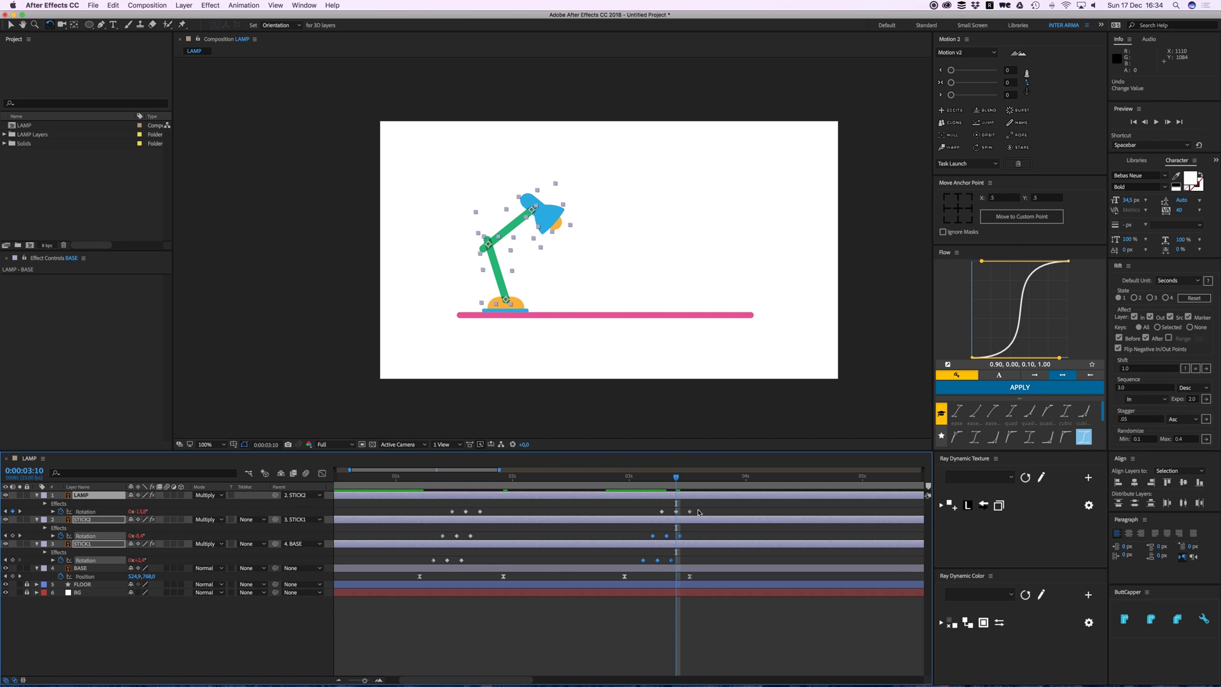
- Set only LAMP's Rotation to -7° at the 0:00:03:10 keyframe and preview the slide
left_click(697, 509)
left_click(683, 493)
left_click(683, 494)
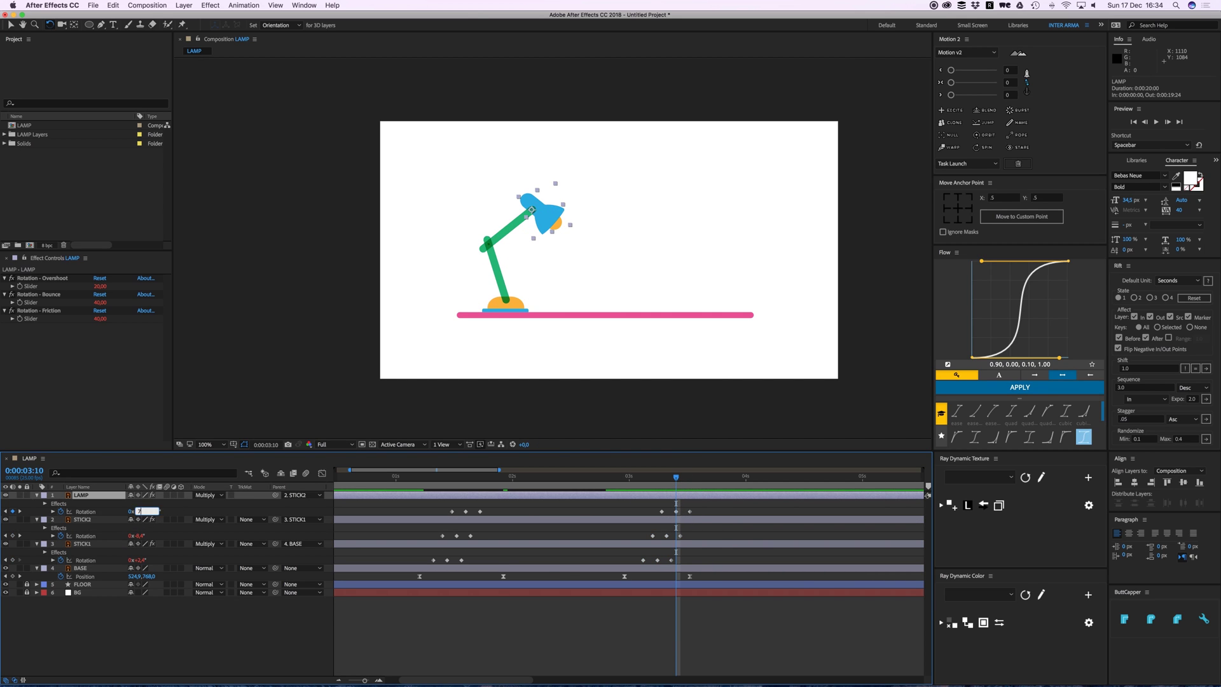
key("Return")
left_click(666, 476)
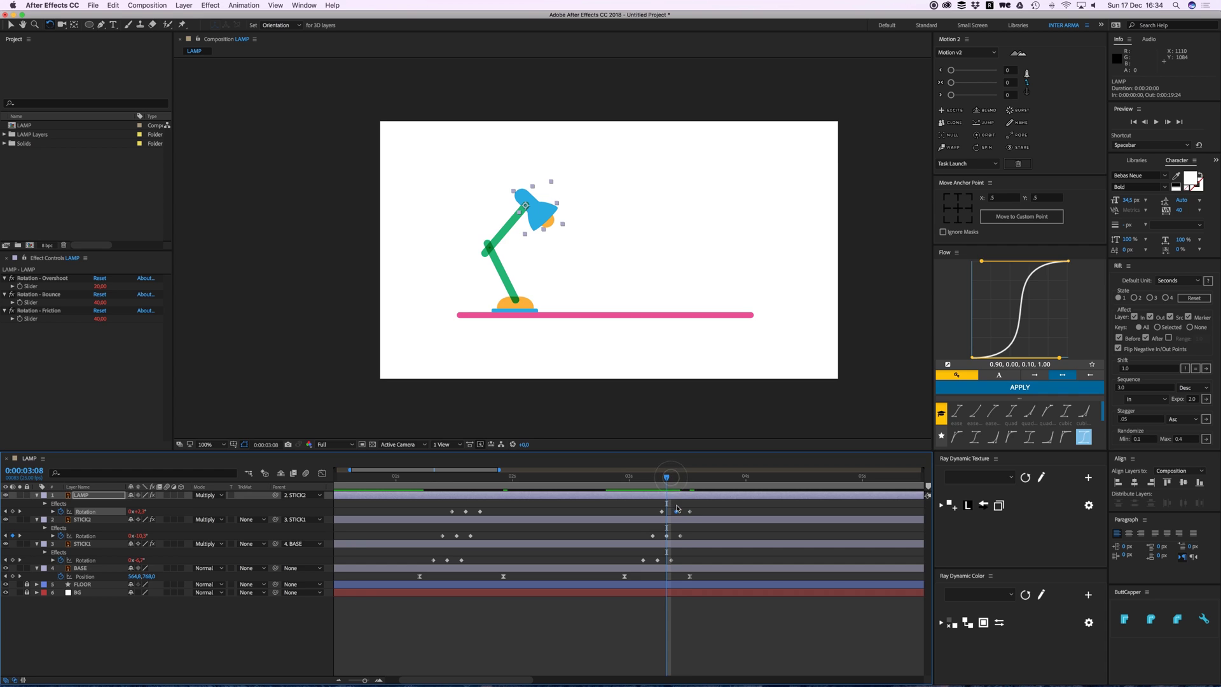
left_click_drag(671, 477, 677, 477)
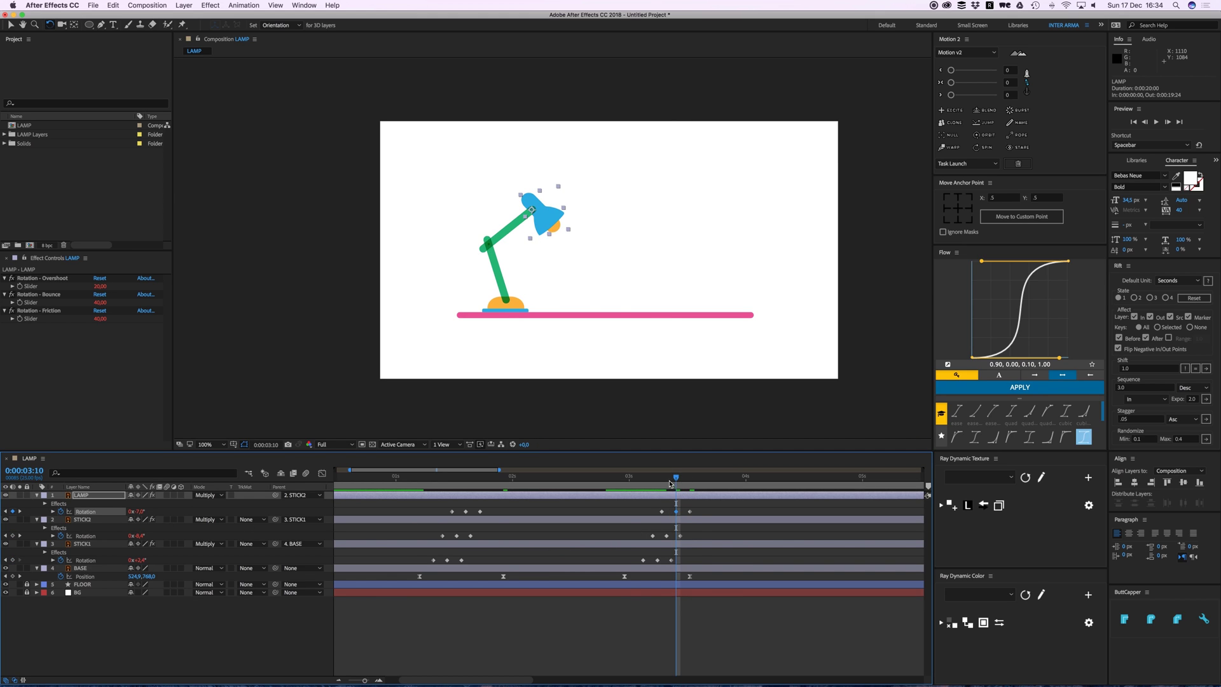
key("space")
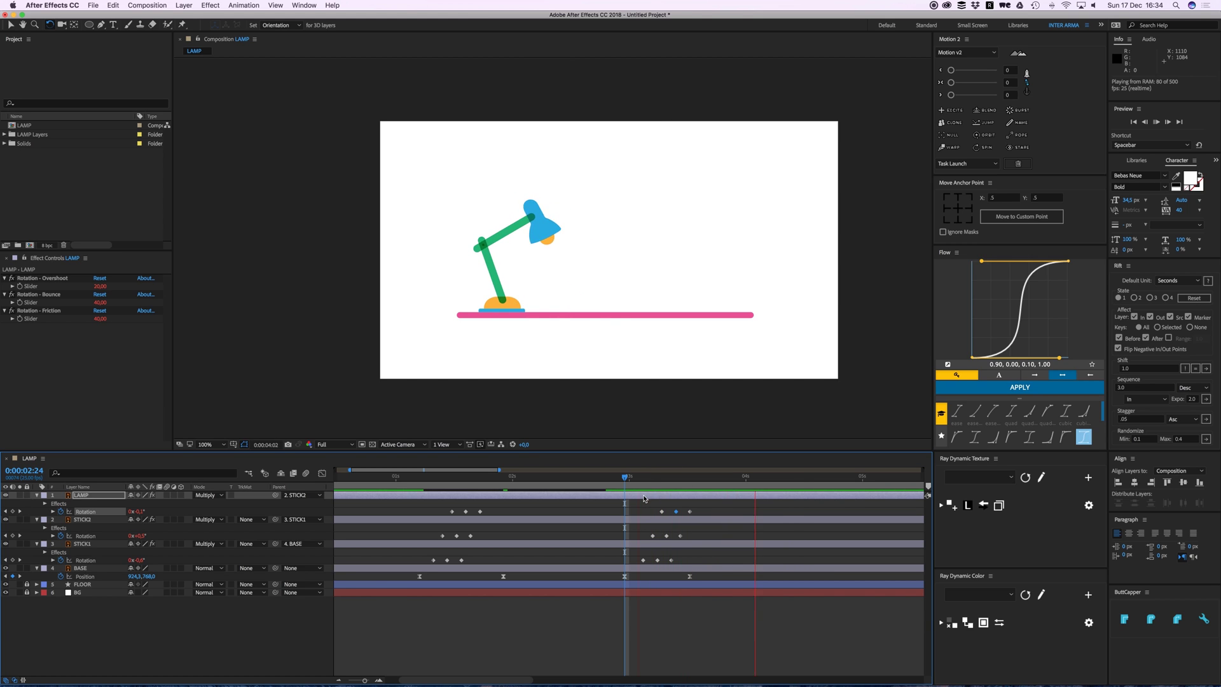
- Reduce the backward tilt of STICK2 by entering a smaller Rotation at its 0:00:03:08 keyframe
left_click_drag(631, 477, 667, 478)
left_click(676, 520)
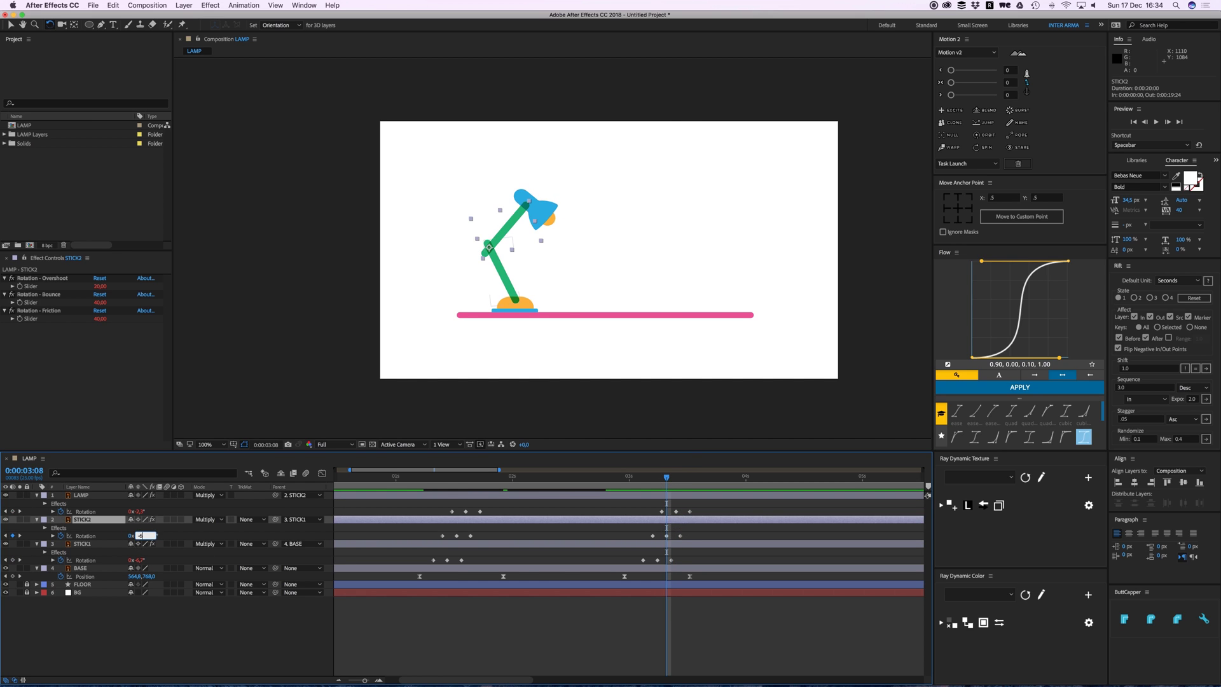
key("Return")
- Set STICK1's Rotation to -5° at the 0:00:03:06 keyframe and preview the animation
left_click_drag(663, 481, 658, 479)
left_click(666, 542)
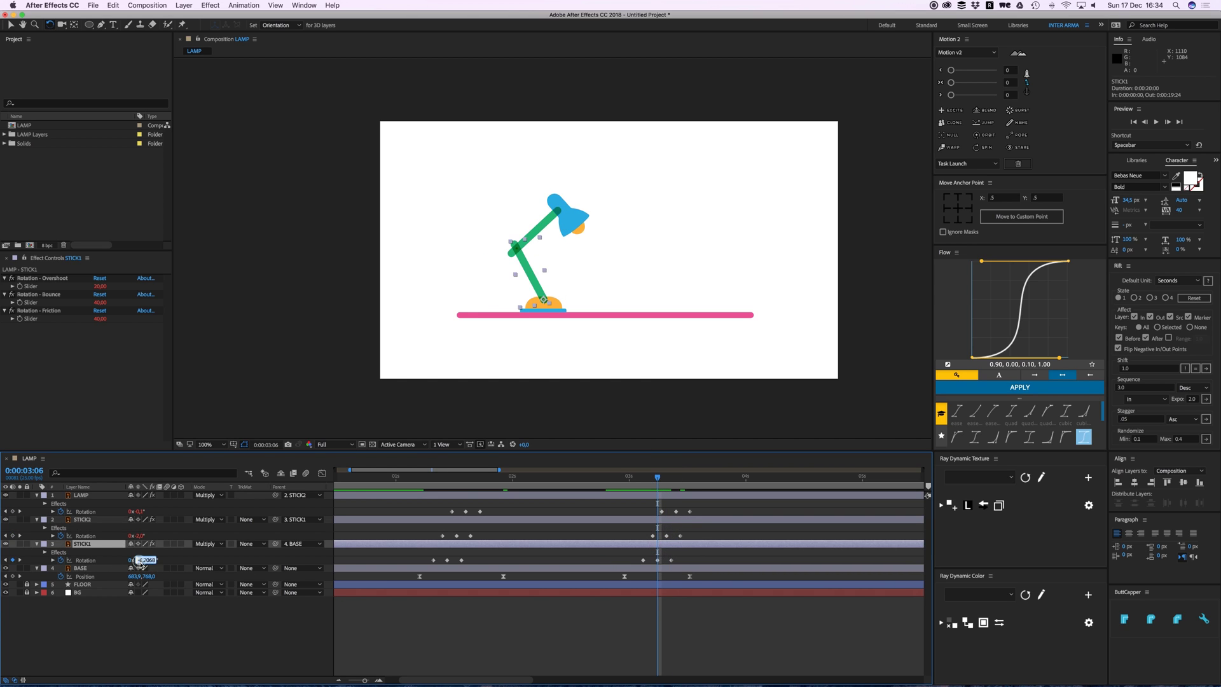
type("-5")
key("Return")
key("space")
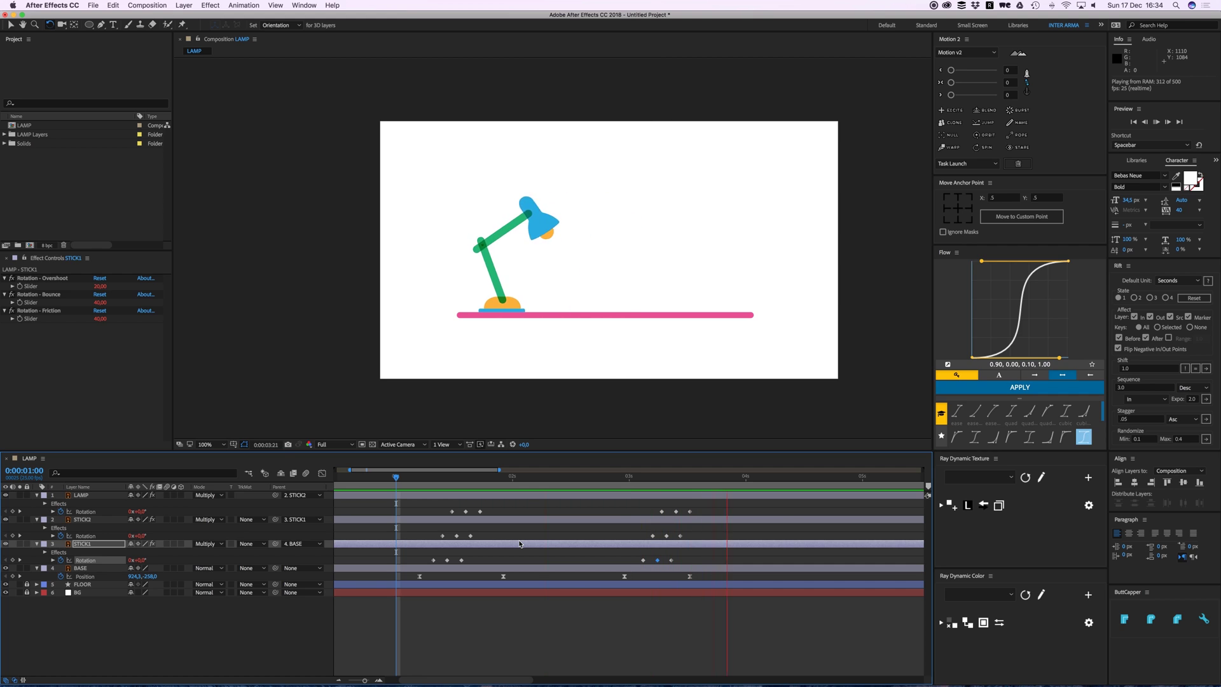
left_click(507, 506)
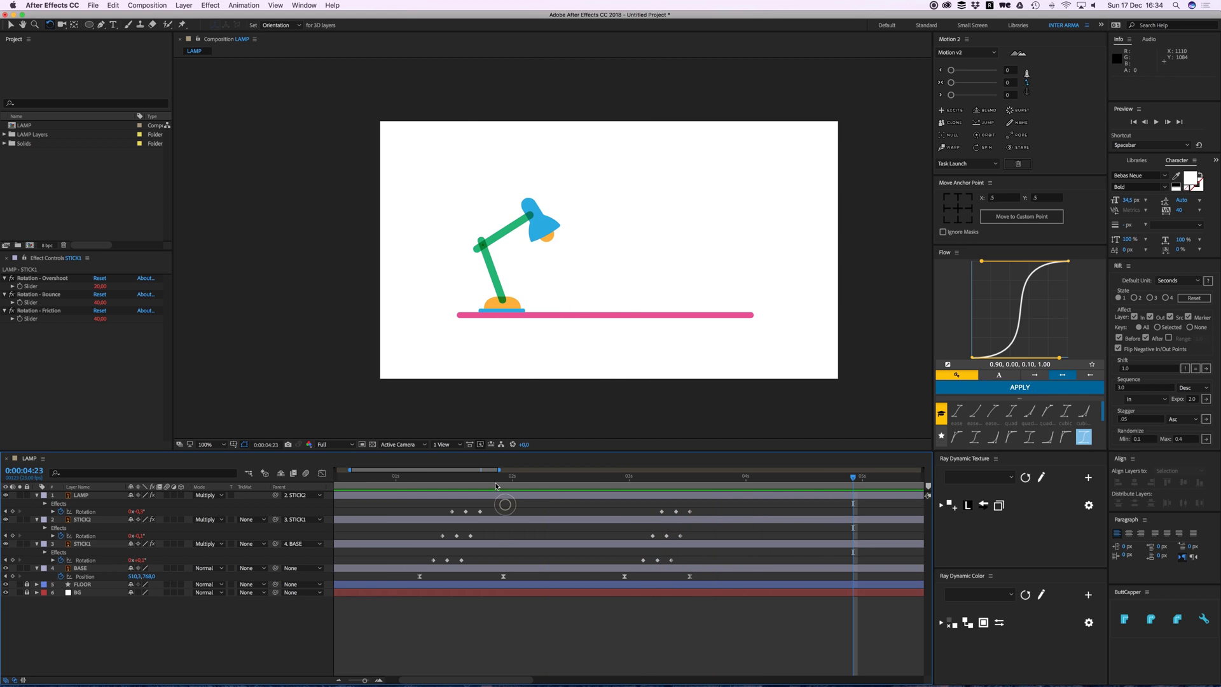
- End the work area at 0:00:04:09 and preview the complete drop and slide animation
left_click(494, 478)
left_click(785, 478)
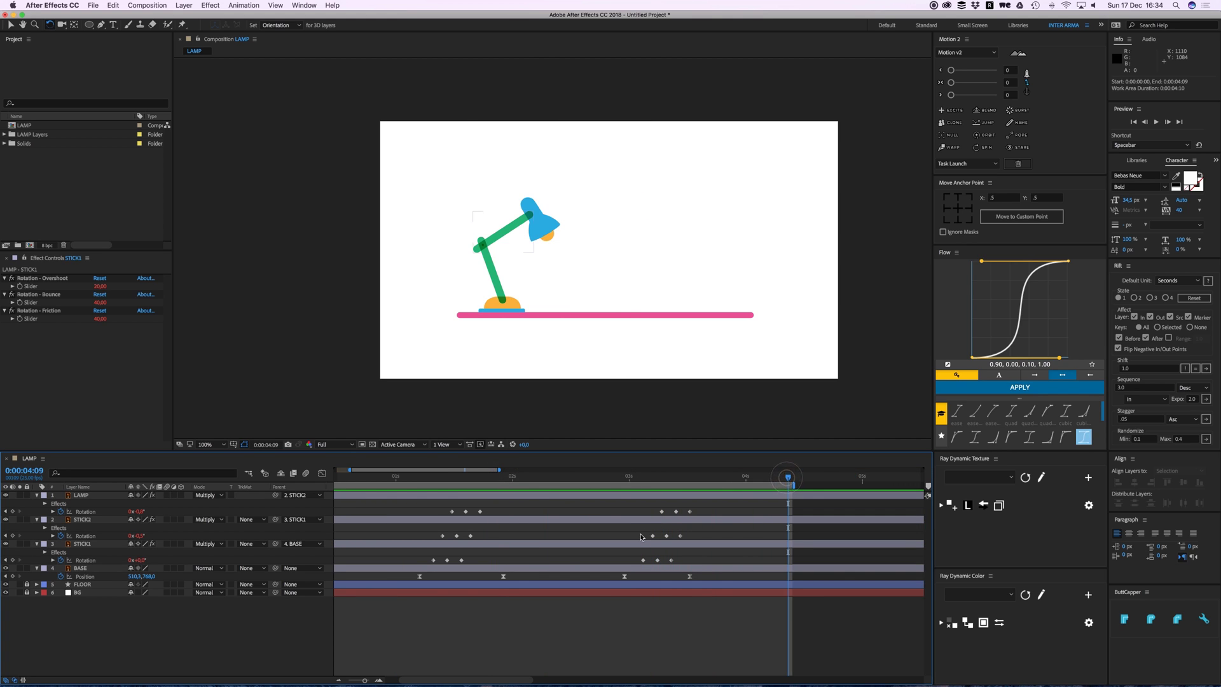
key("minus")
key("n")
key("space")
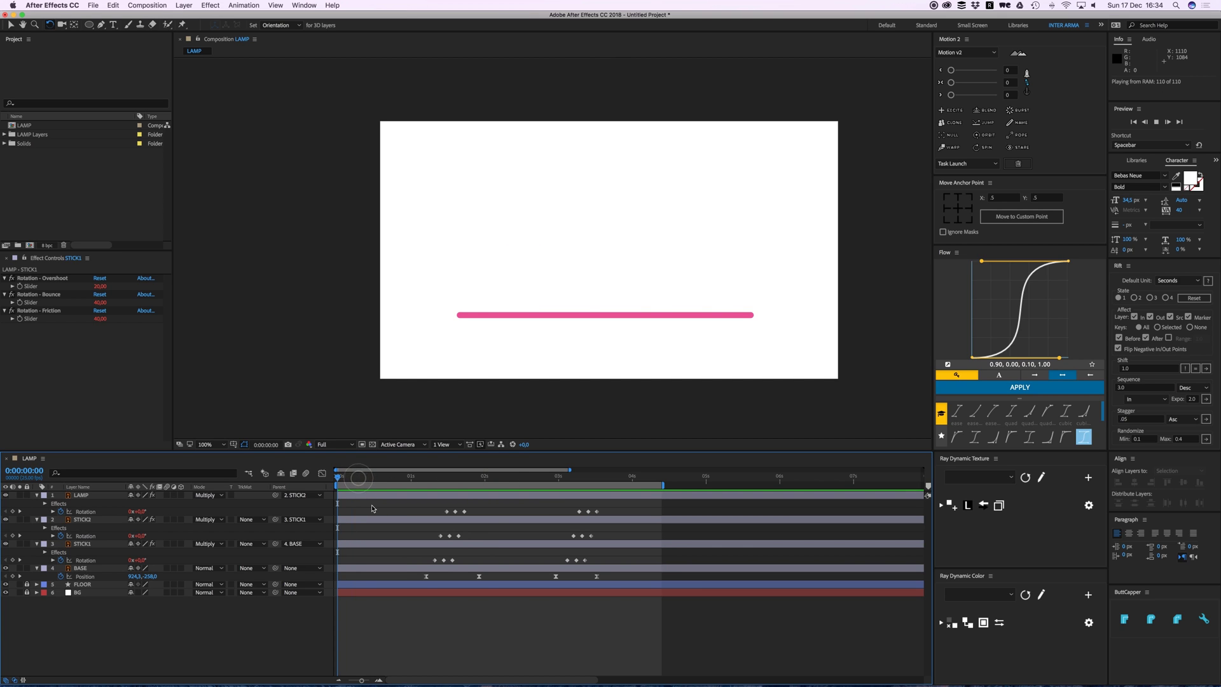